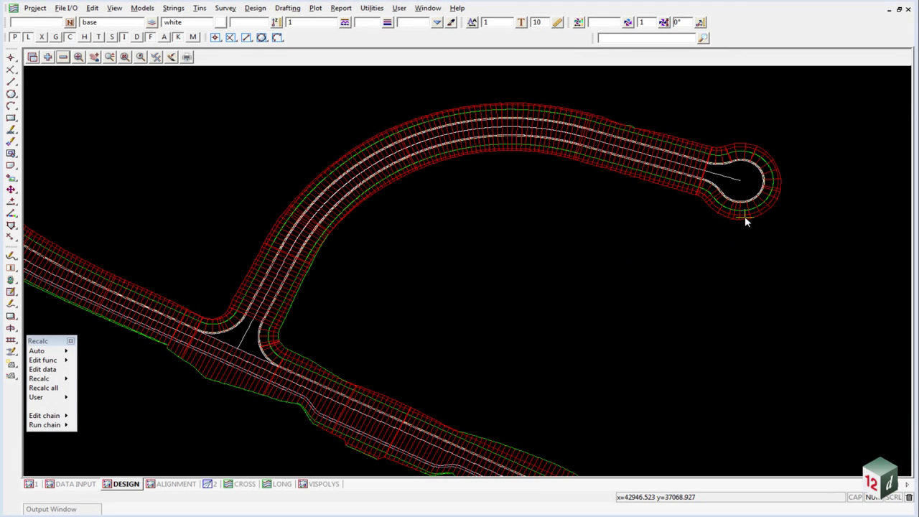
Create a new plan view named BOXING from the View menu
scroll(643, 215, down, 2)
scroll(579, 203, up, 3)
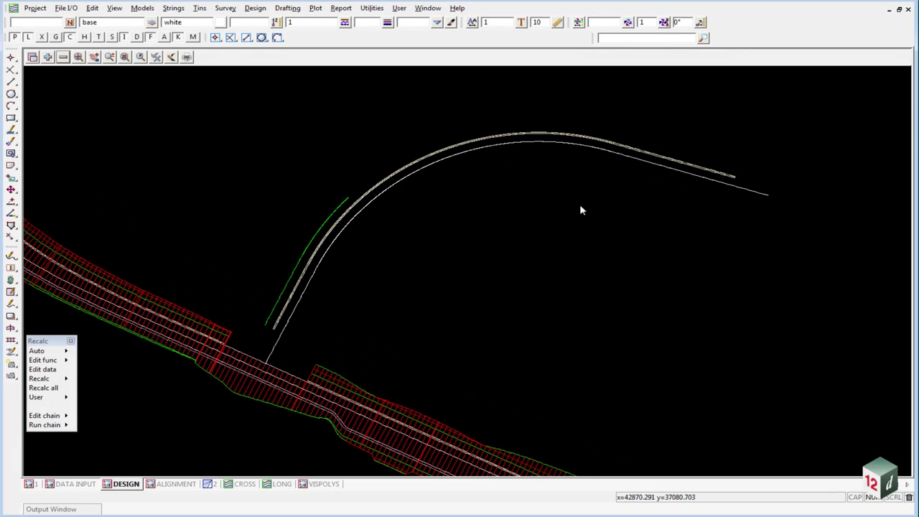
click(117, 9)
mouse_move(137, 113)
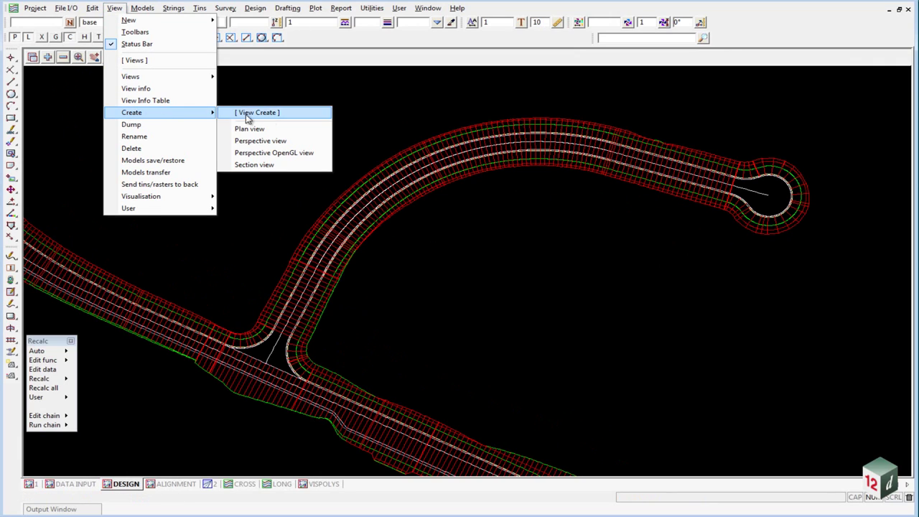
click(251, 129)
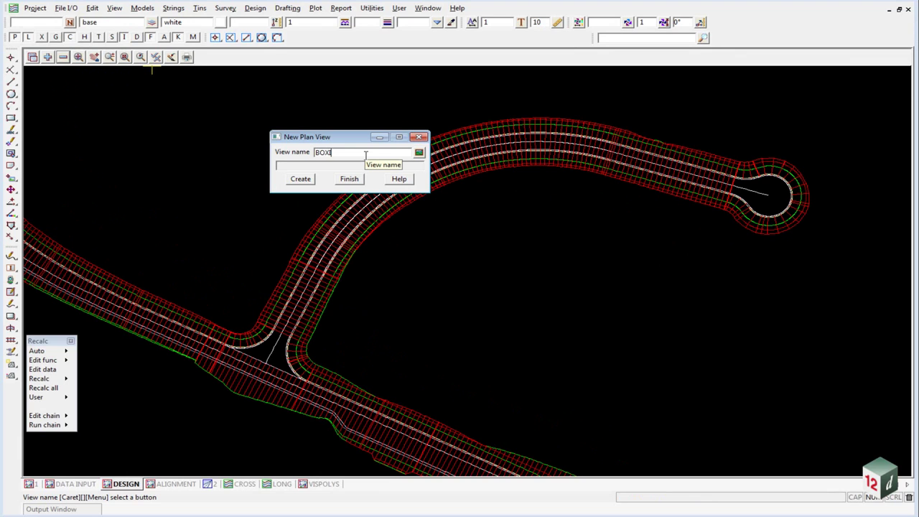
key(Return)
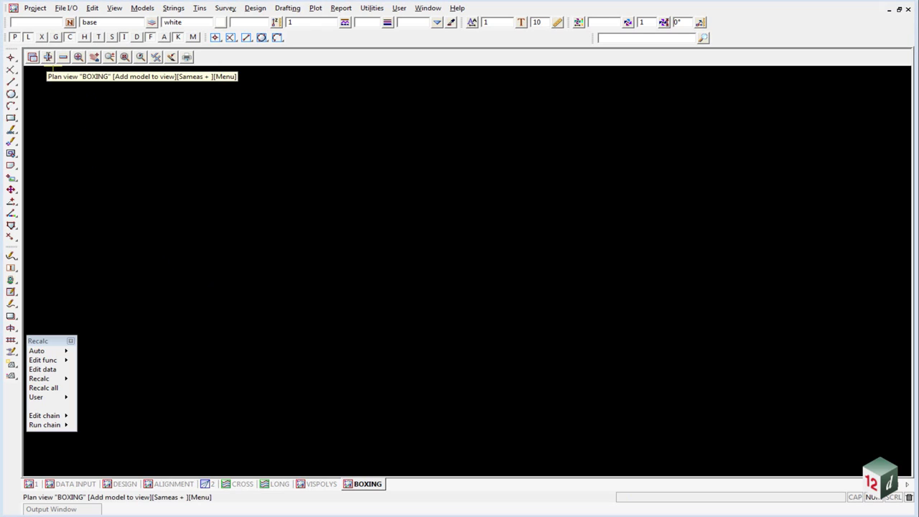
Add every model matching *KERB* to the BOXING view
click(48, 57)
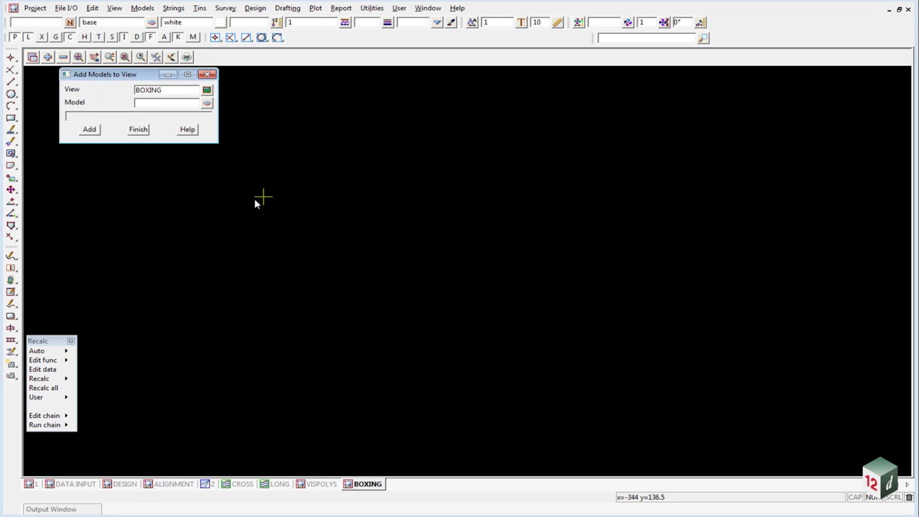
click(32, 57)
click(85, 70)
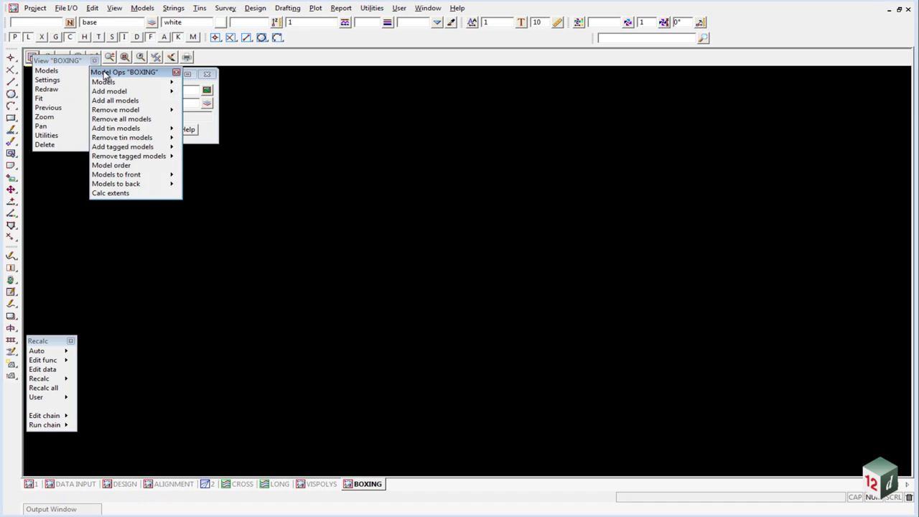
click(112, 91)
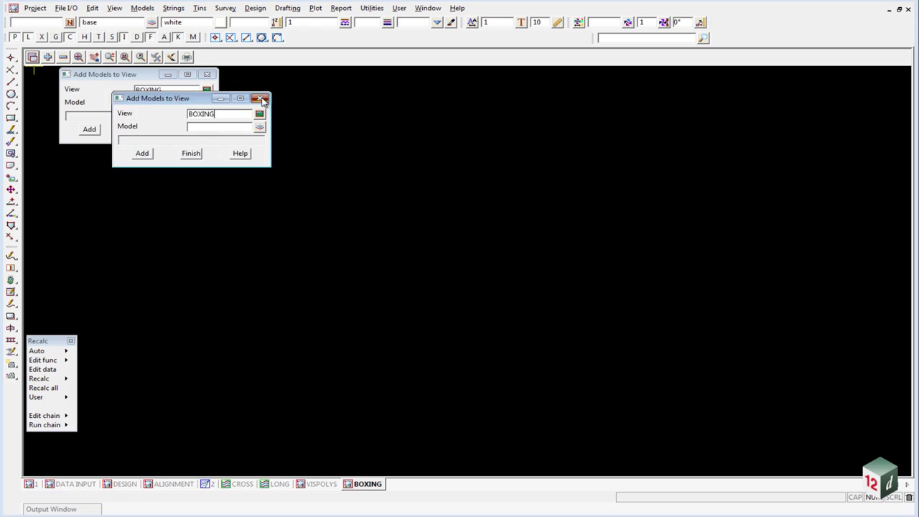
click(261, 98)
click(156, 102)
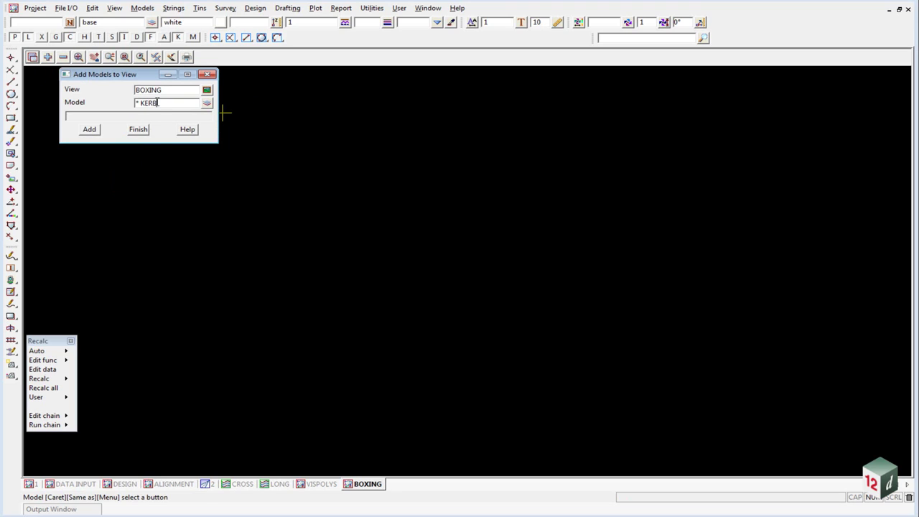
text(*KERB*)
click(90, 130)
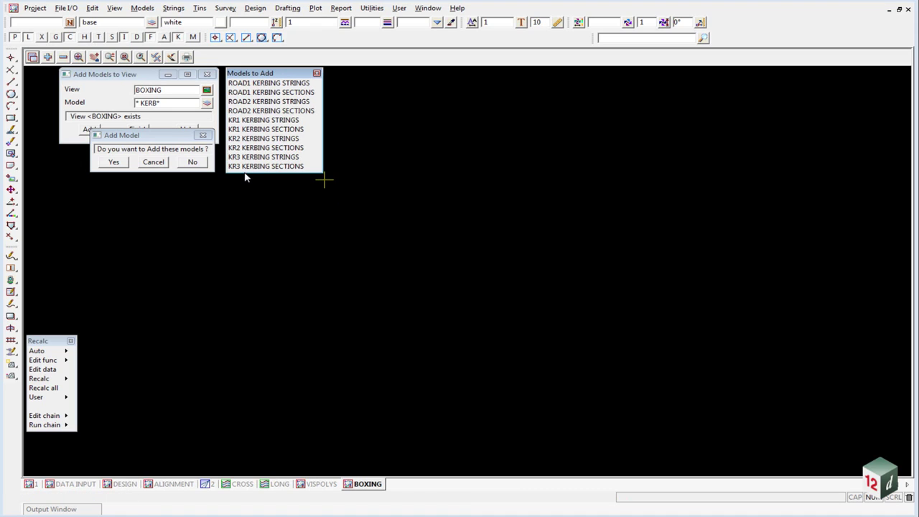
click(113, 163)
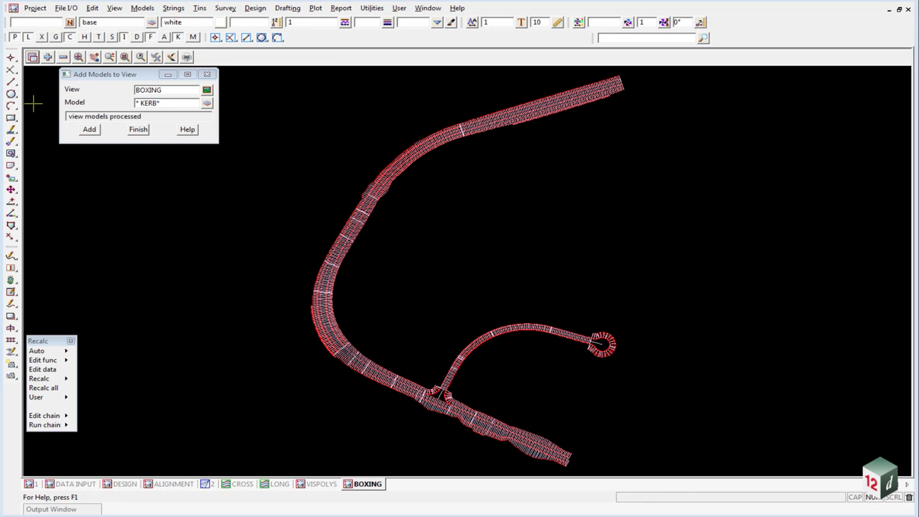
click(138, 129)
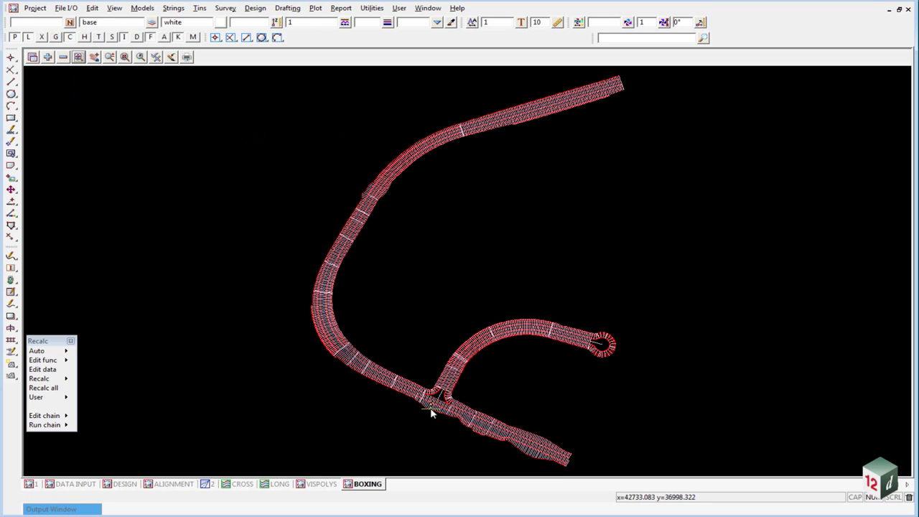
Add the survey ROAD SEALED and survey ROAD CROWN models to the BOXING view
scroll(434, 395, up, 3)
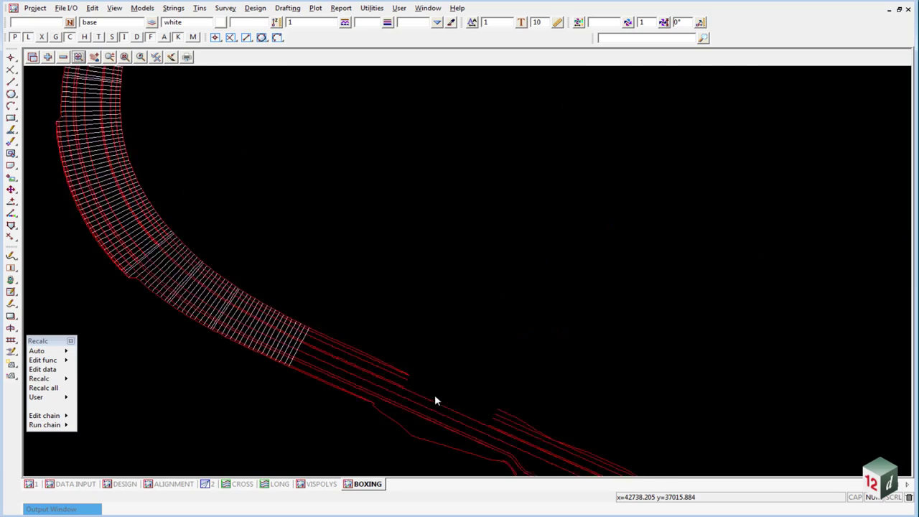
scroll(434, 401, down, 5)
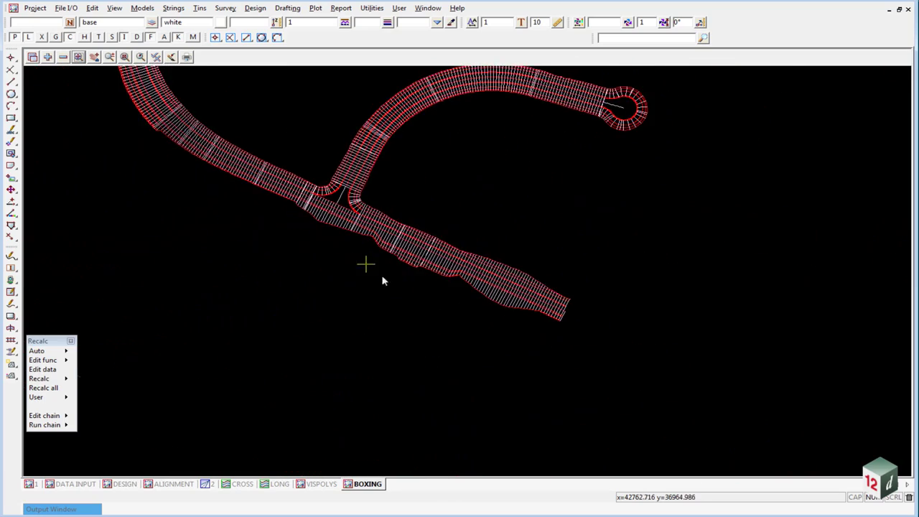
scroll(440, 450, down, 2)
scroll(416, 447, down, 3)
scroll(435, 287, up, 1)
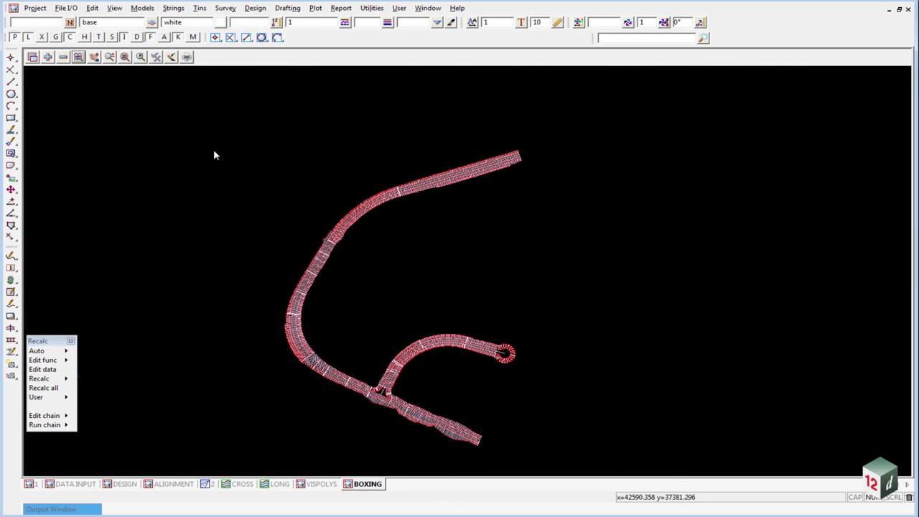
click(47, 56)
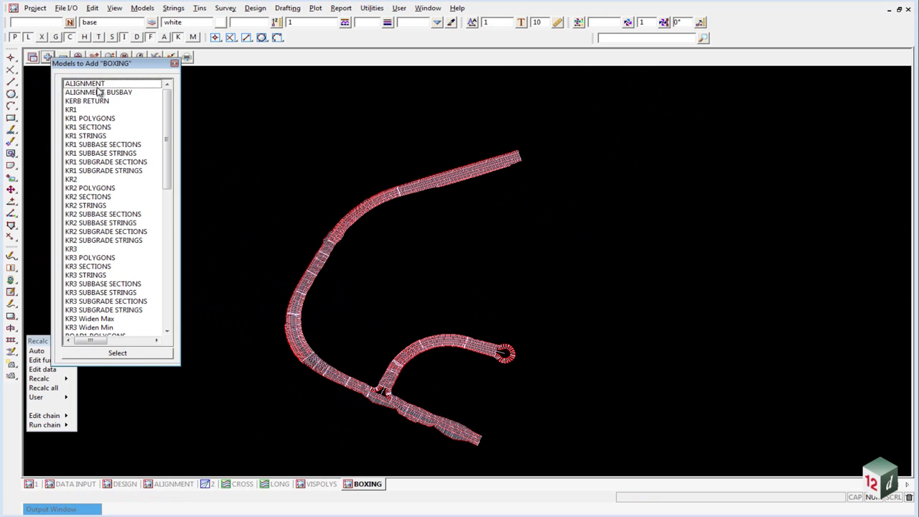
click(100, 84)
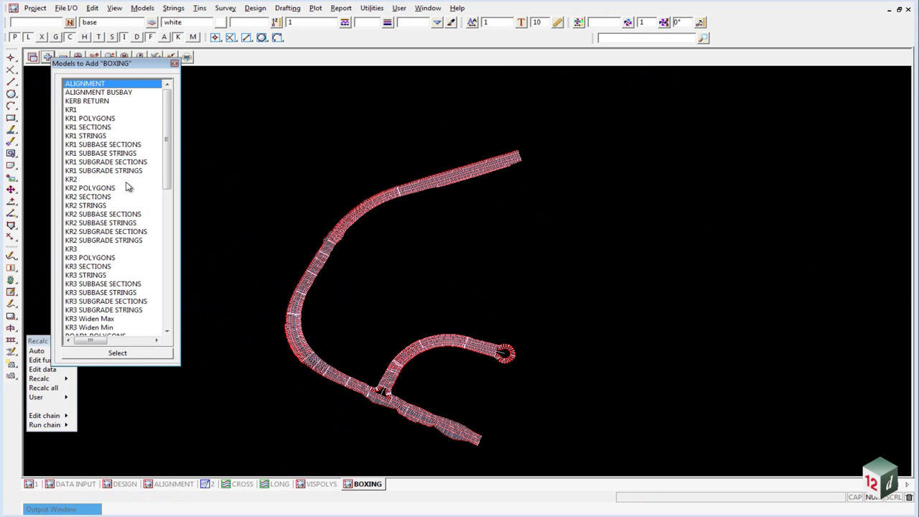
drag(160, 170, 146, 341)
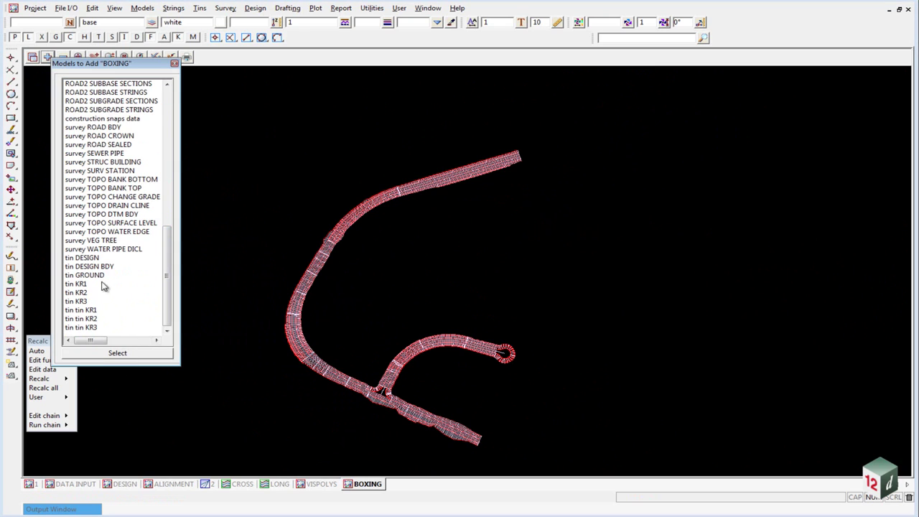
click(117, 145)
ctrl+click(119, 136)
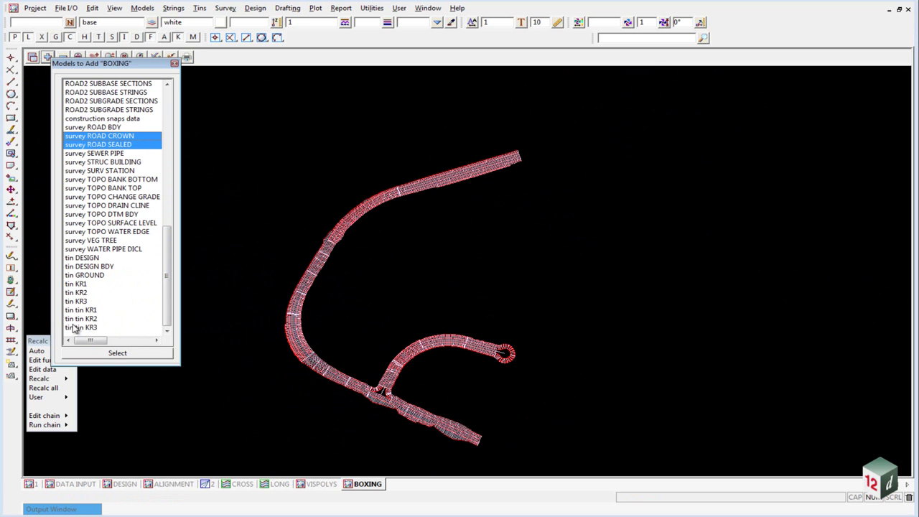
click(86, 353)
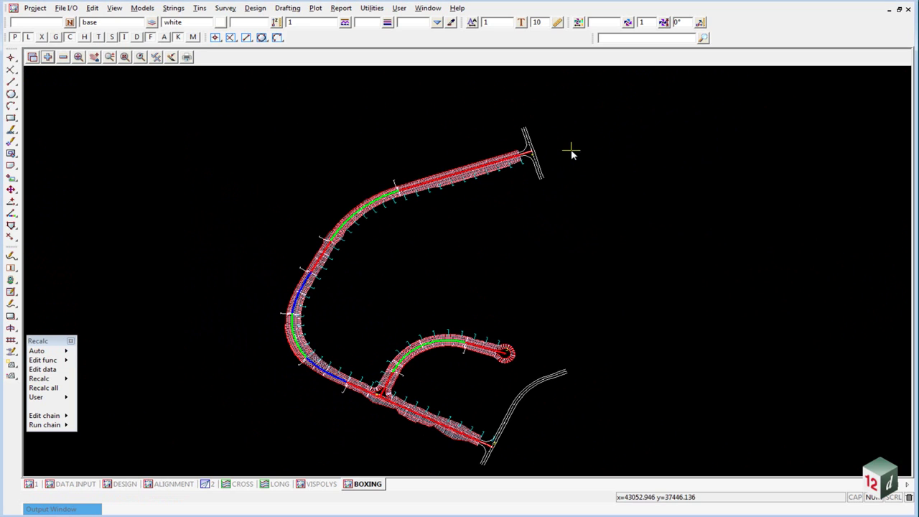
Zoom in on the side-road intersection near CH 740–780 in the BOXING view
scroll(527, 152, up, 5)
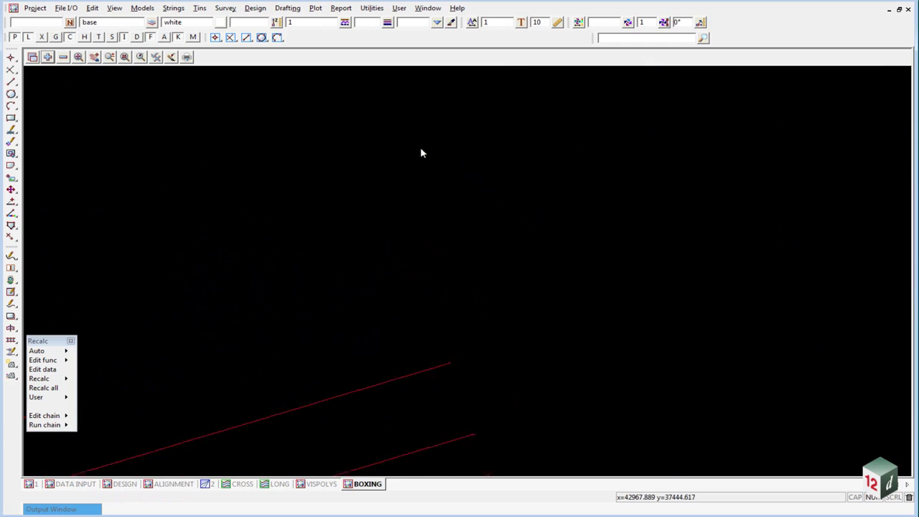
scroll(541, 105, down, 8)
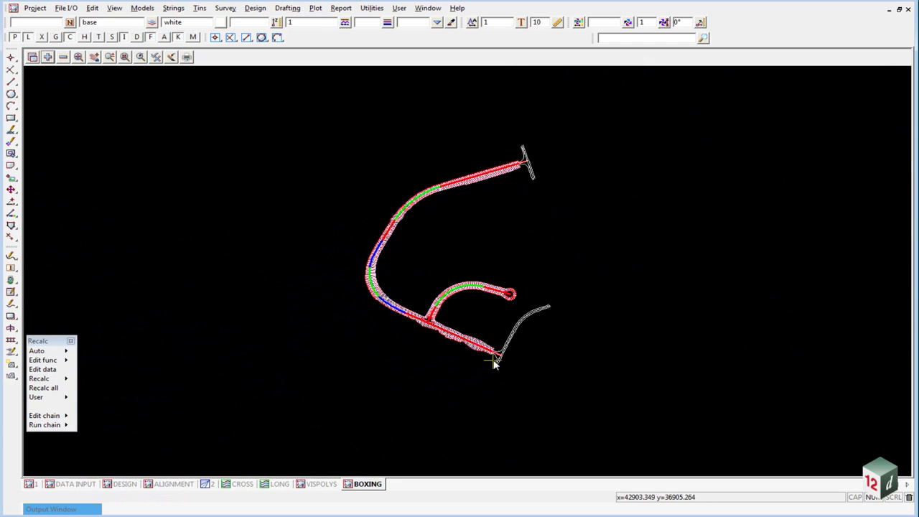
scroll(494, 364, up, 8)
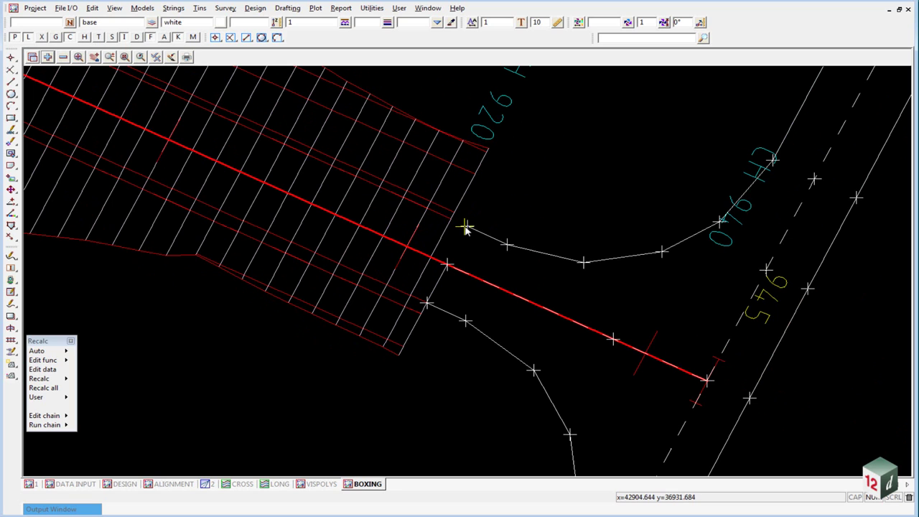
scroll(453, 369, down, 5)
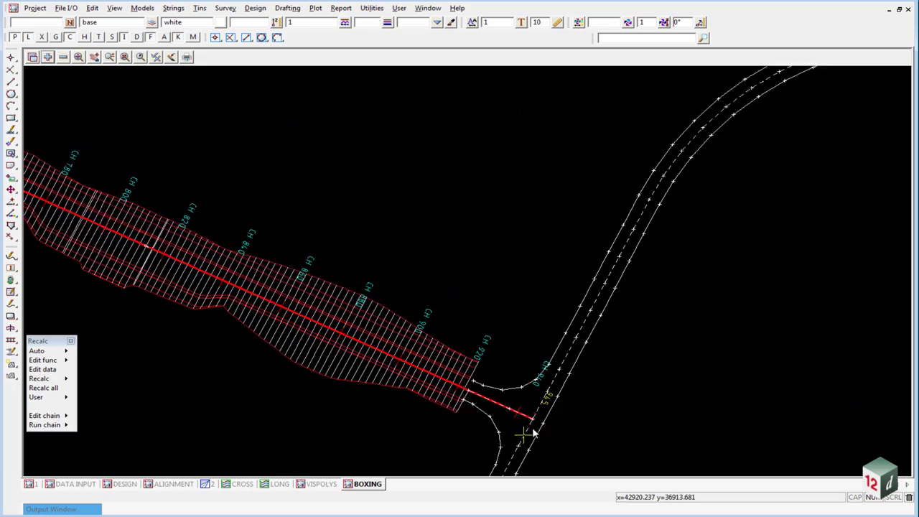
scroll(197, 231, up, 3)
scroll(506, 244, down, 1)
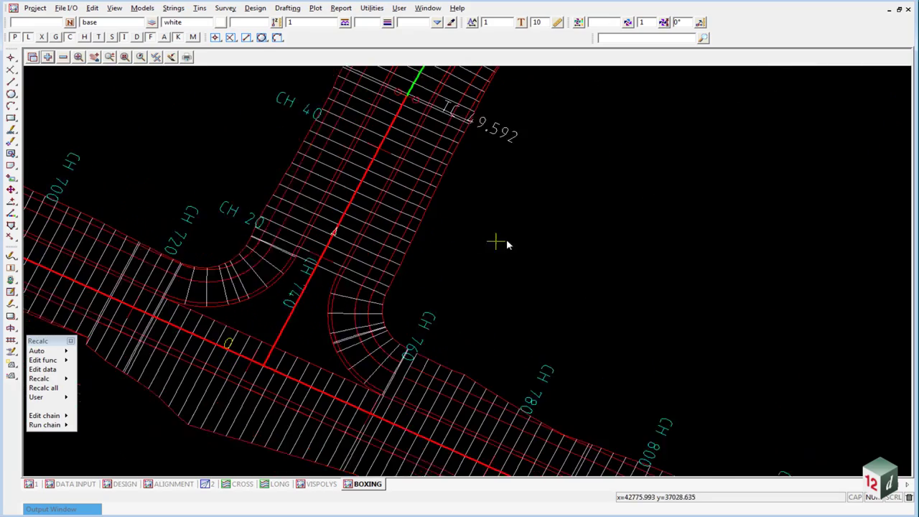
scroll(322, 375, up, 2)
scroll(356, 400, down, 2)
scroll(402, 328, down, 1)
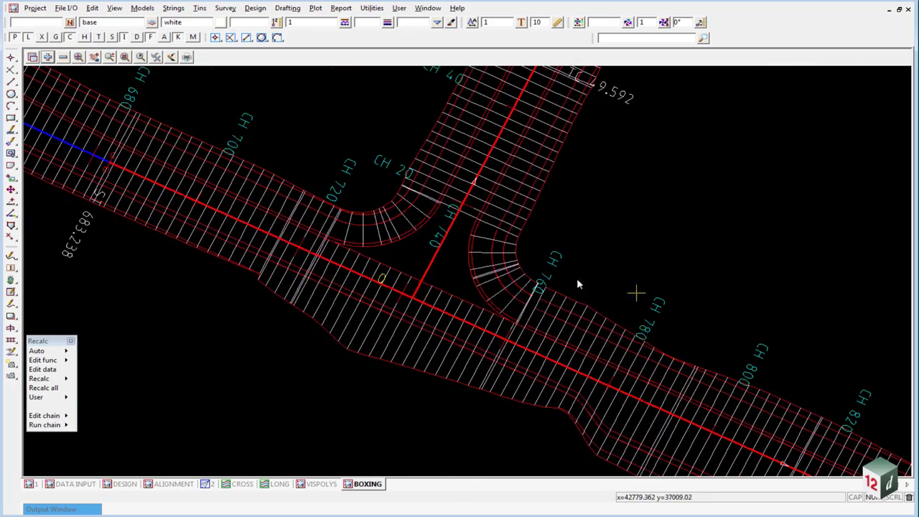
scroll(352, 219, up, 2)
scroll(252, 185, down, 1)
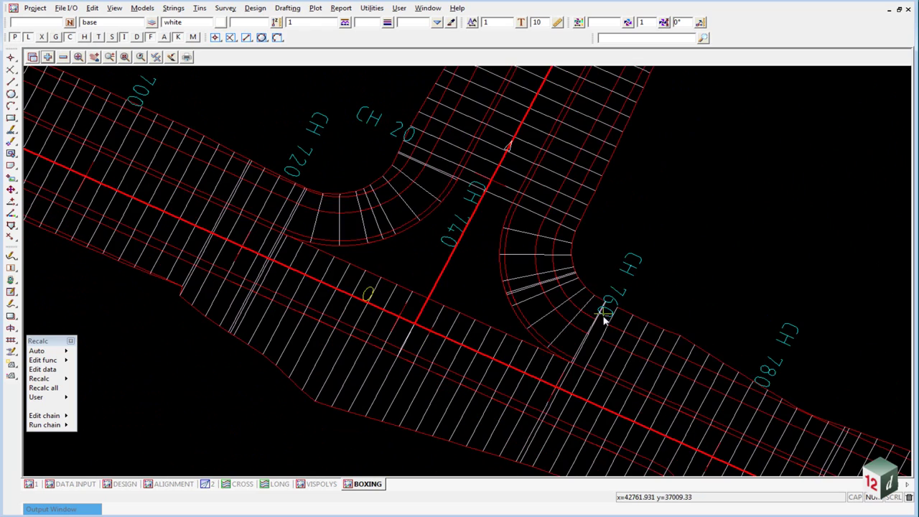
scroll(603, 322, up, 2)
scroll(586, 345, down, 1)
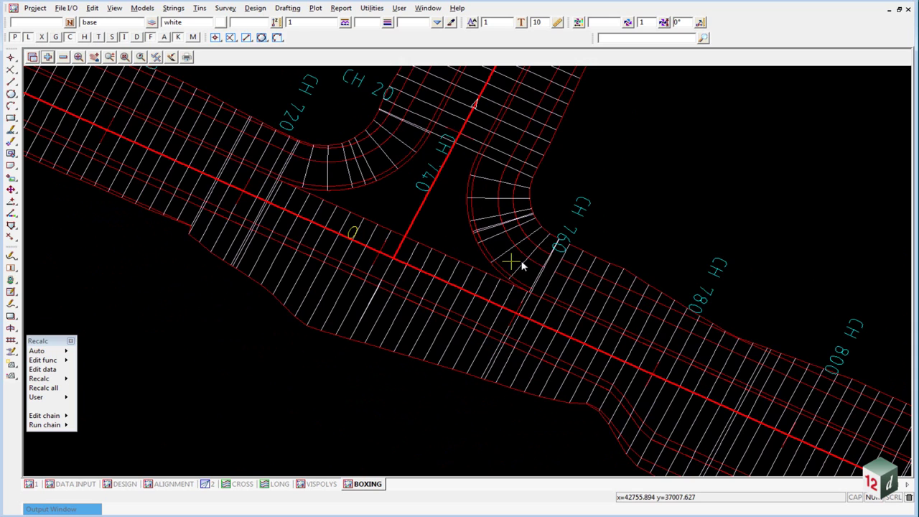
scroll(543, 275, up, 1)
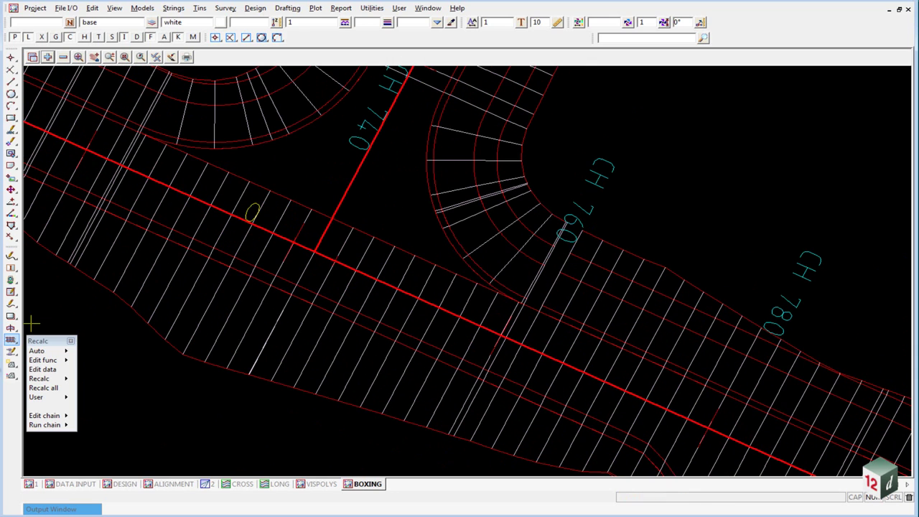
Pick the ROAD1 road string to edit its MTF function data
click(44, 369)
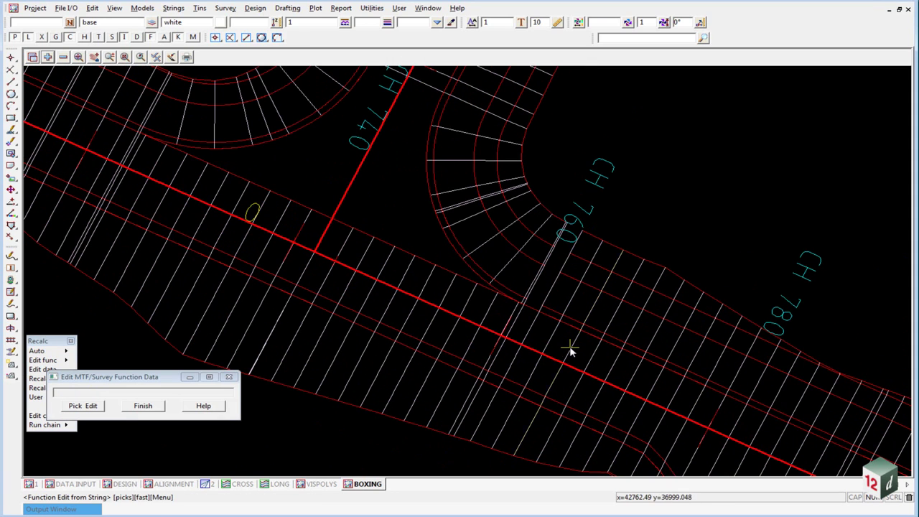
click(571, 349)
middle_click(571, 350)
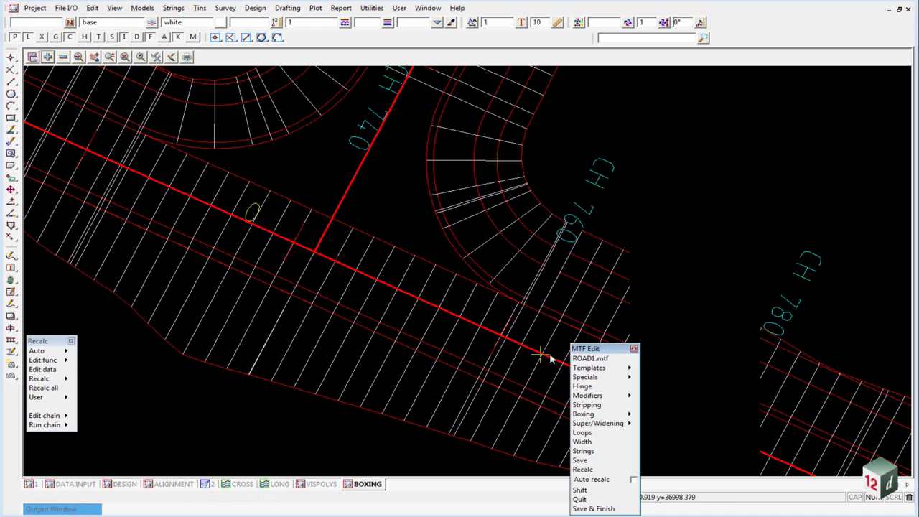
drag(578, 349, 51, 111)
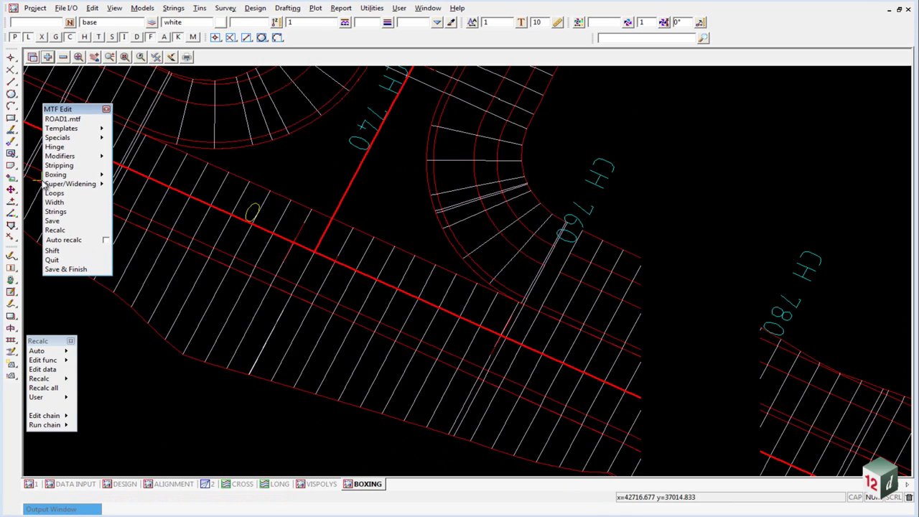
Set Layer 1 left-side boxing row 3 chainage to 760.484 and recalculate the templates
click(100, 174)
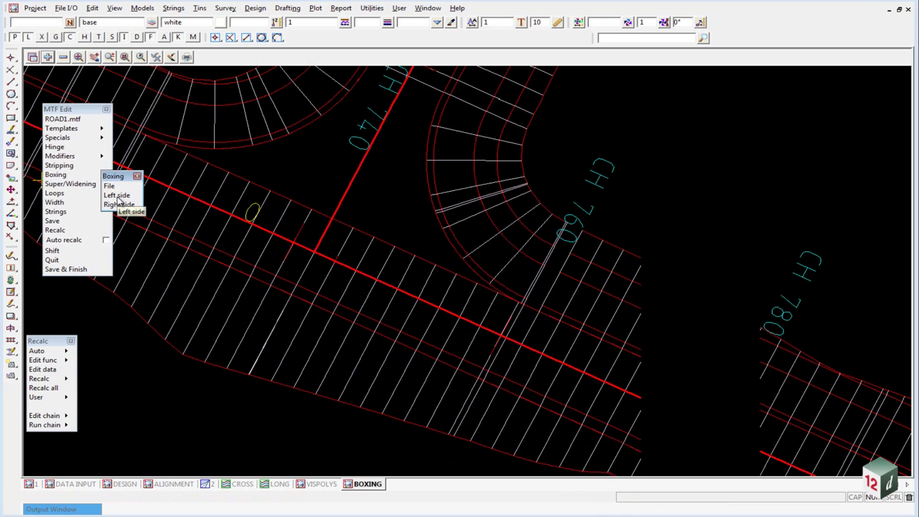
click(116, 195)
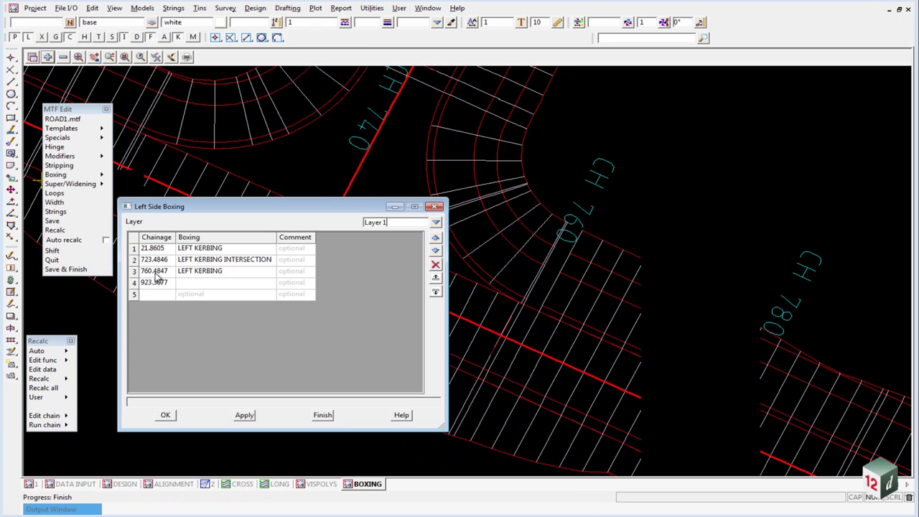
click(169, 272)
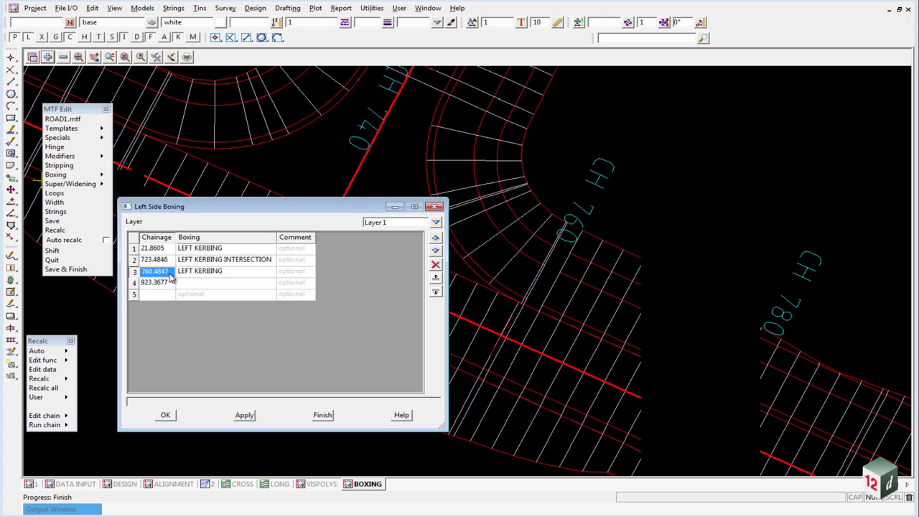
click(170, 273)
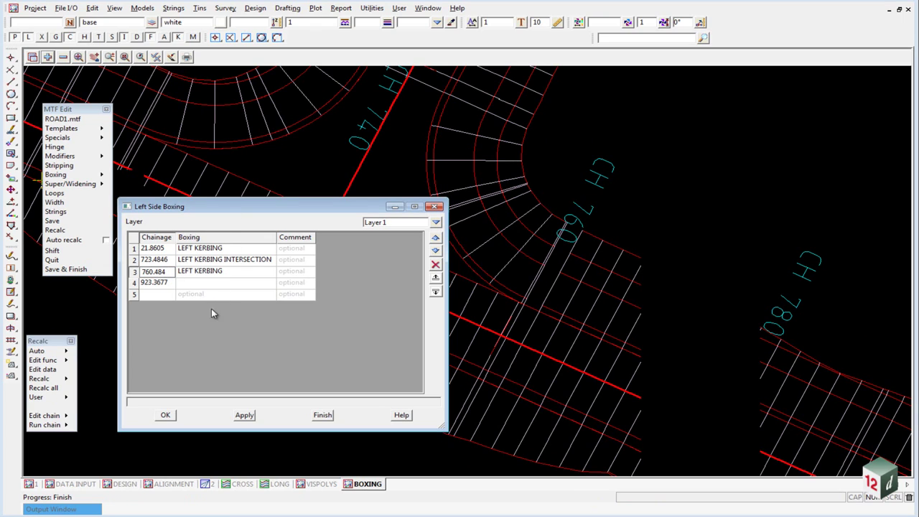
click(165, 415)
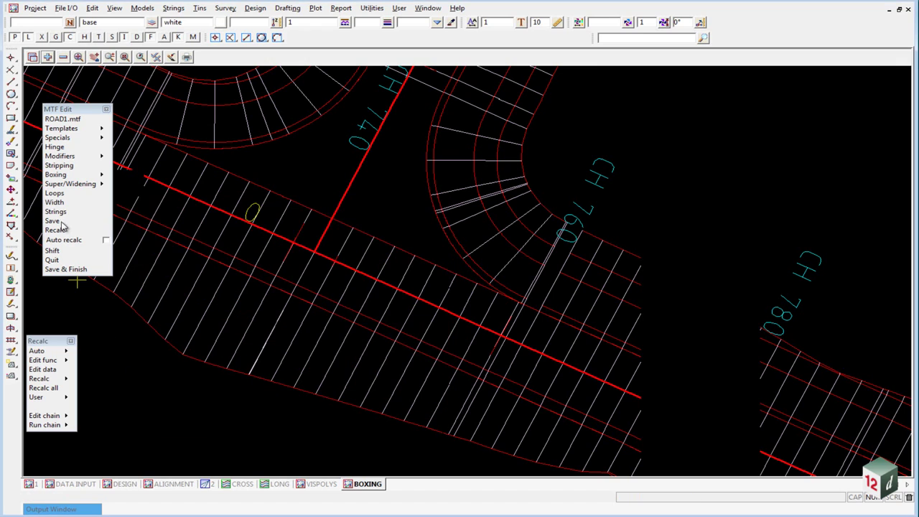
click(56, 230)
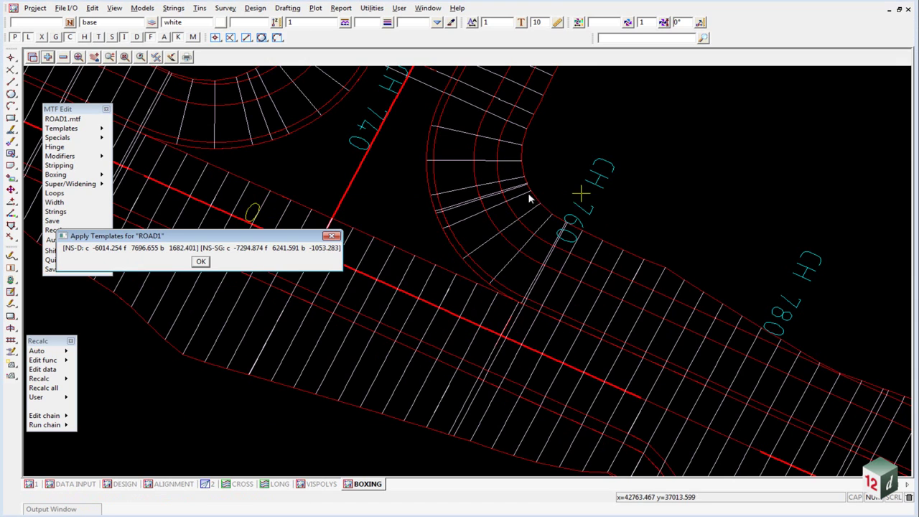
click(201, 261)
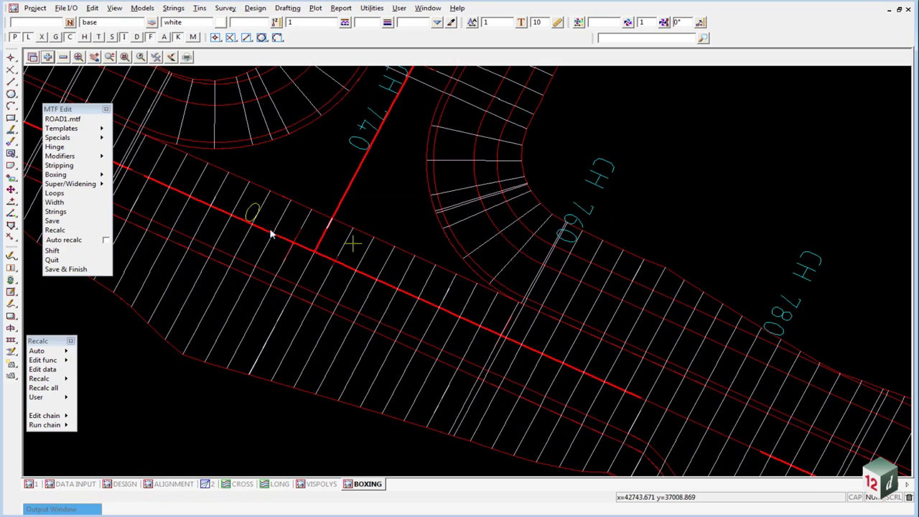
Set Layer 1 left-side boxing row 4 chainage to 923.368 and recalculate
scroll(271, 232, down, 3)
scroll(570, 349, up, 5)
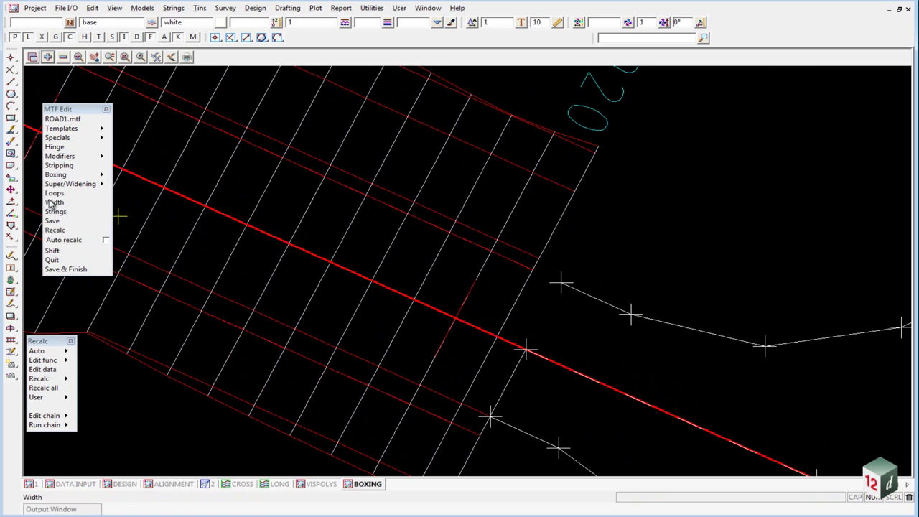
click(87, 178)
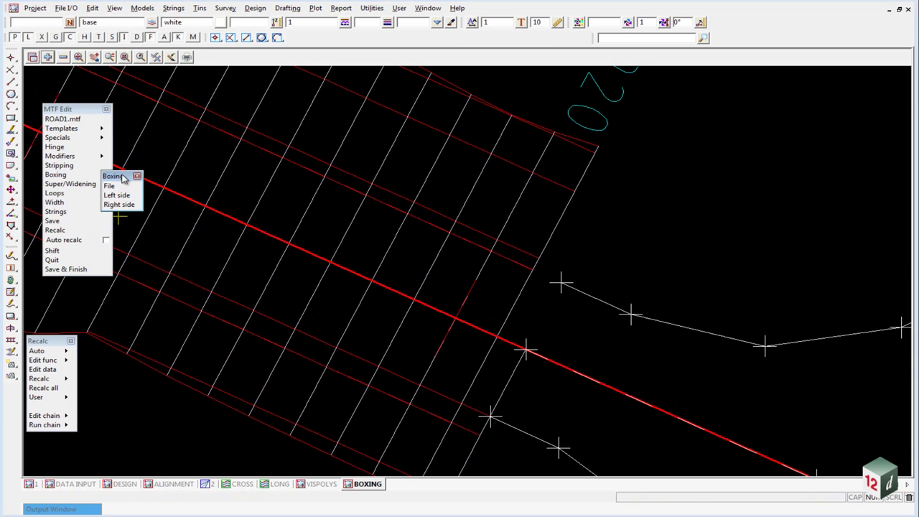
click(133, 190)
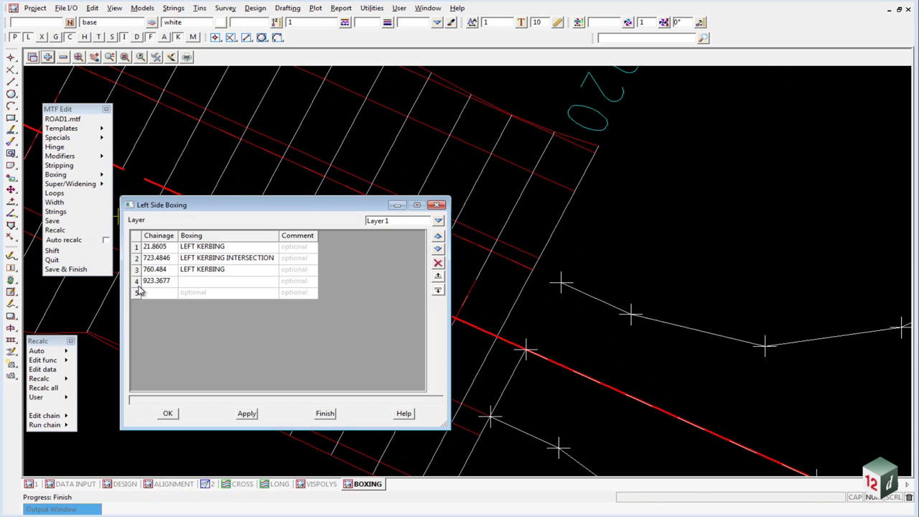
click(172, 284)
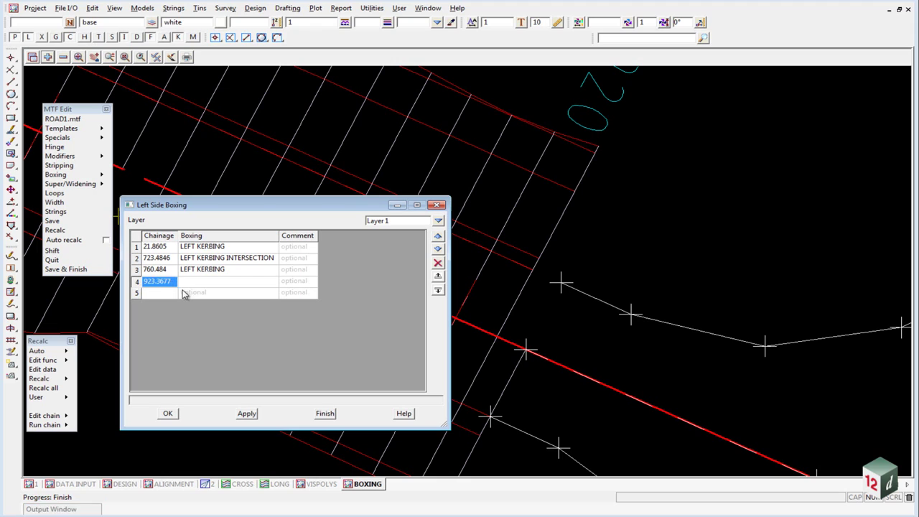
click(171, 414)
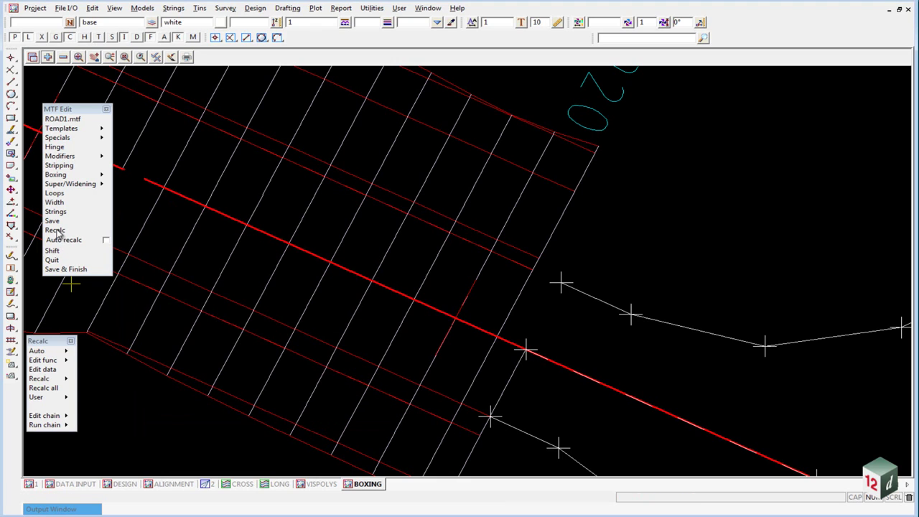
click(56, 231)
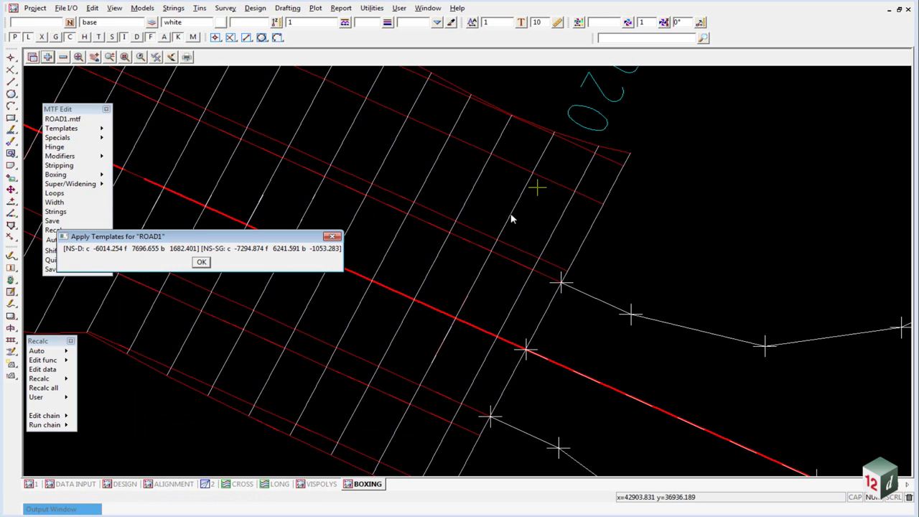
click(201, 262)
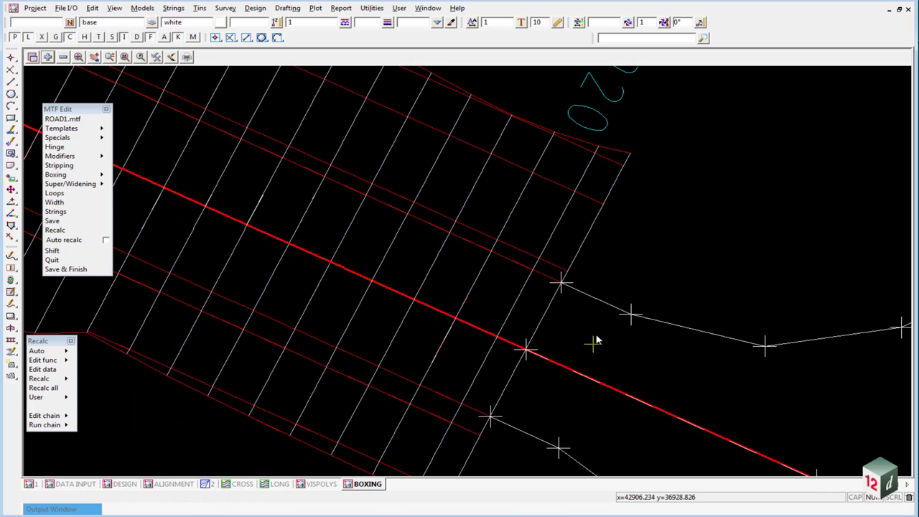
Set Layer 2 SUBBASE left-side boxing chainages to 760.484 and 923.368
click(97, 175)
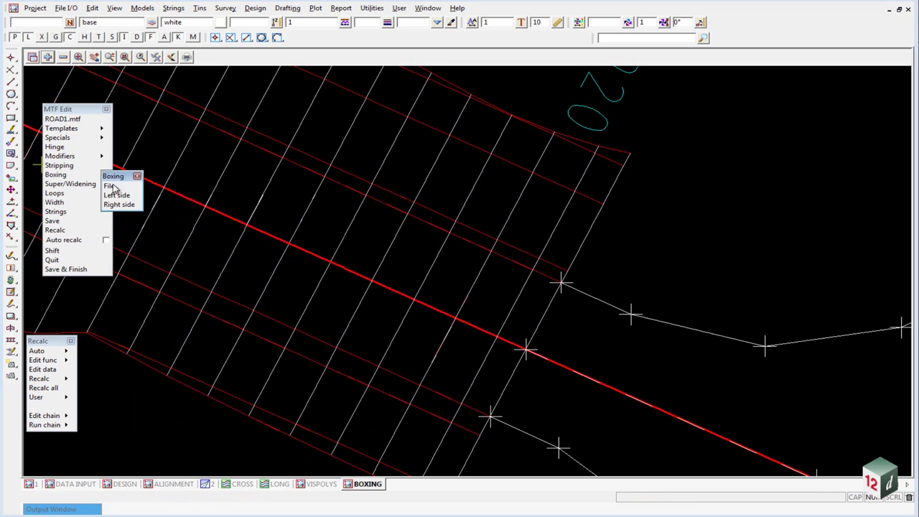
click(128, 196)
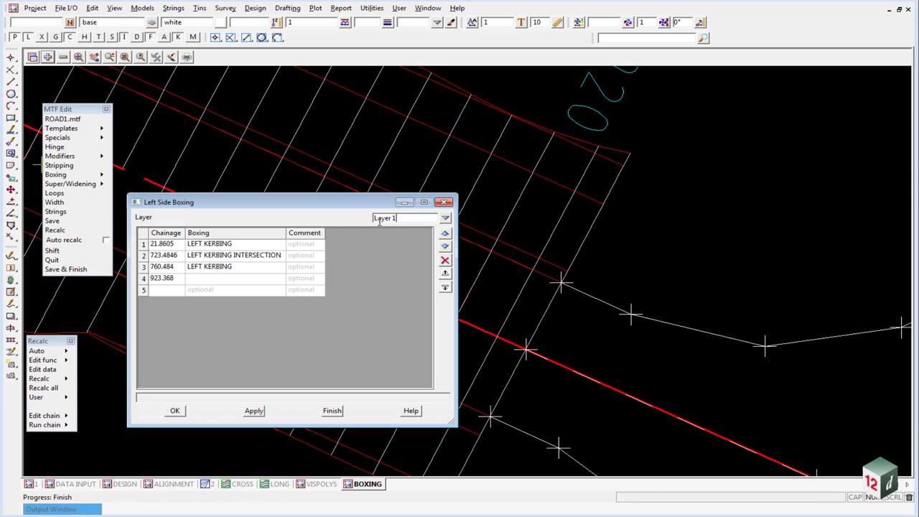
click(445, 218)
click(463, 243)
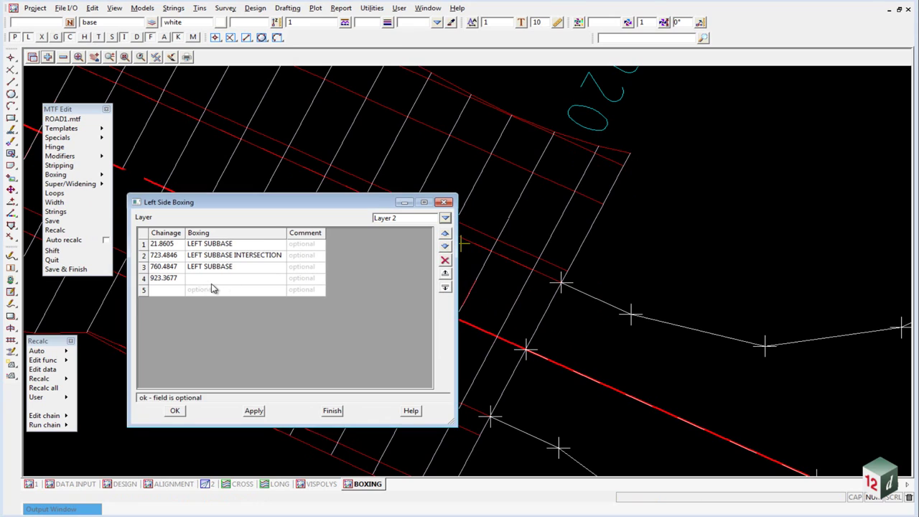
click(176, 280)
click(178, 281)
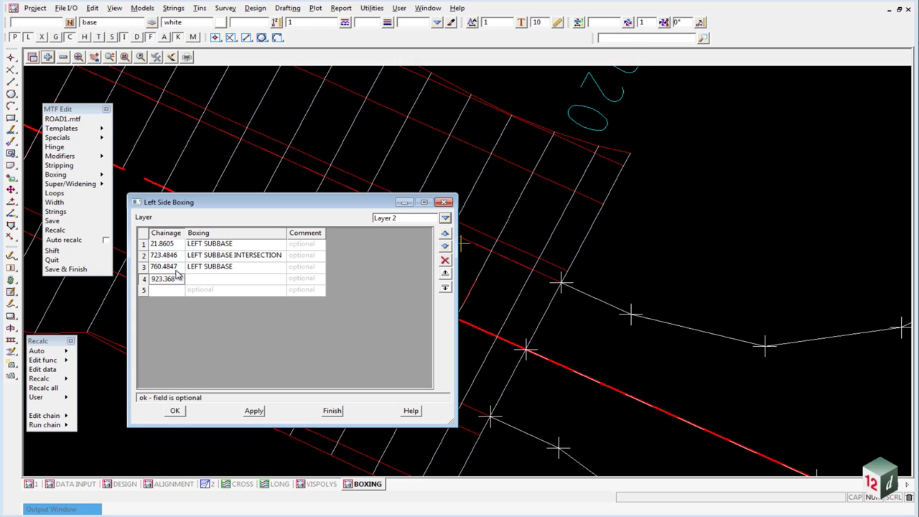
click(183, 270)
click(183, 271)
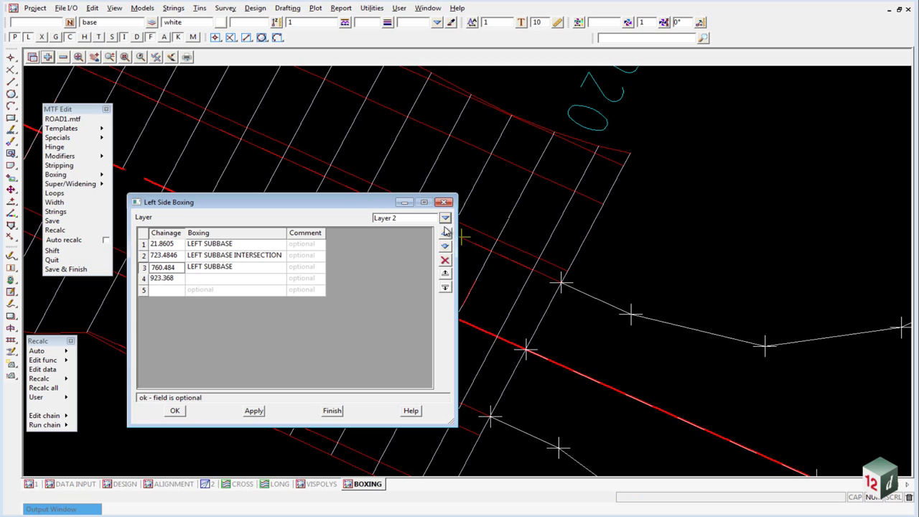
click(244, 256)
Set Layer 3 SUBGRADE chainages to 760.484 and 923.368, then recalculate the templates
click(445, 218)
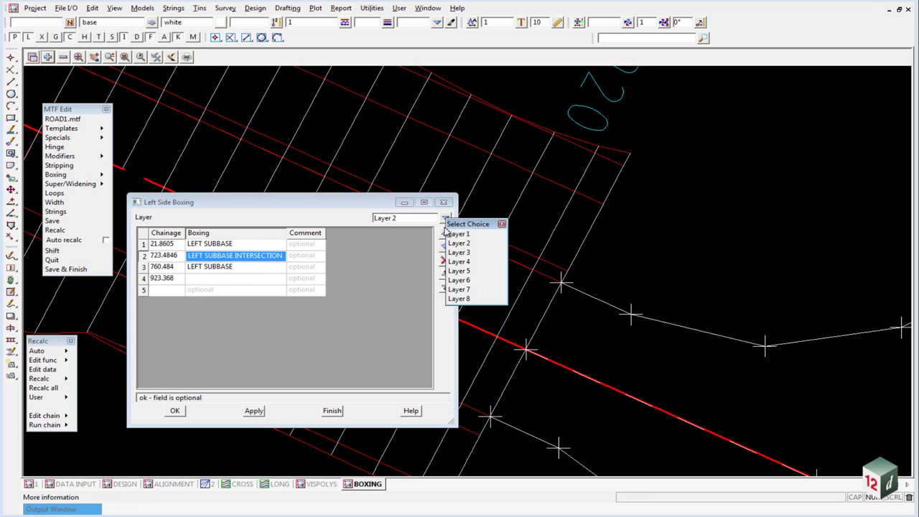
click(463, 253)
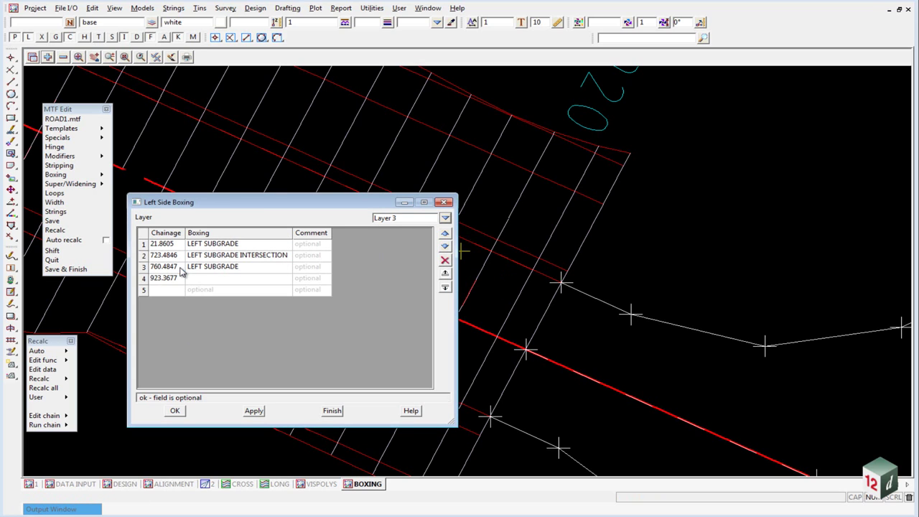
click(182, 271)
key(End)
key(BackSpace)
key(Down)
key(End)
key(BackSpace)
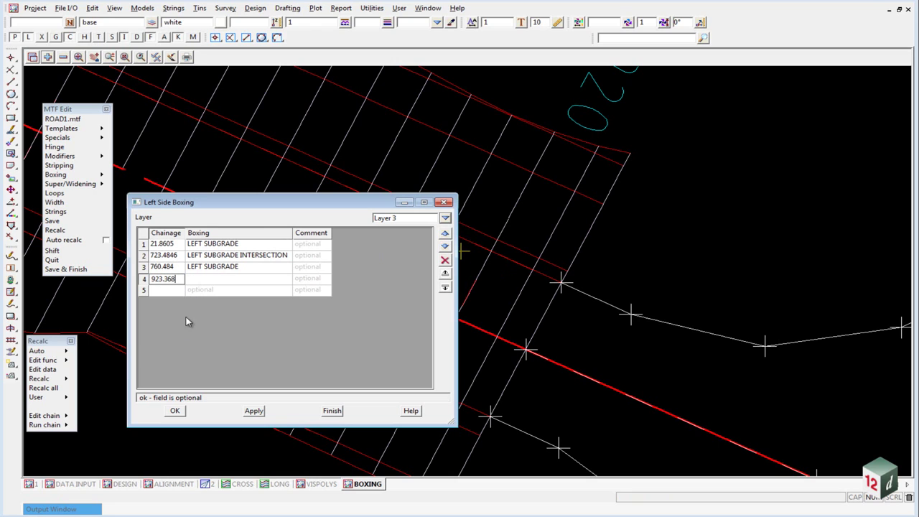
click(174, 410)
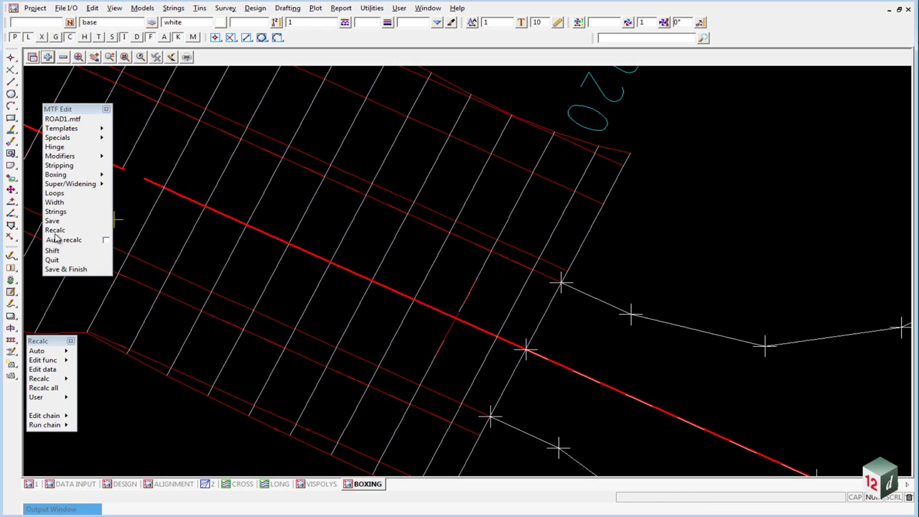
click(57, 230)
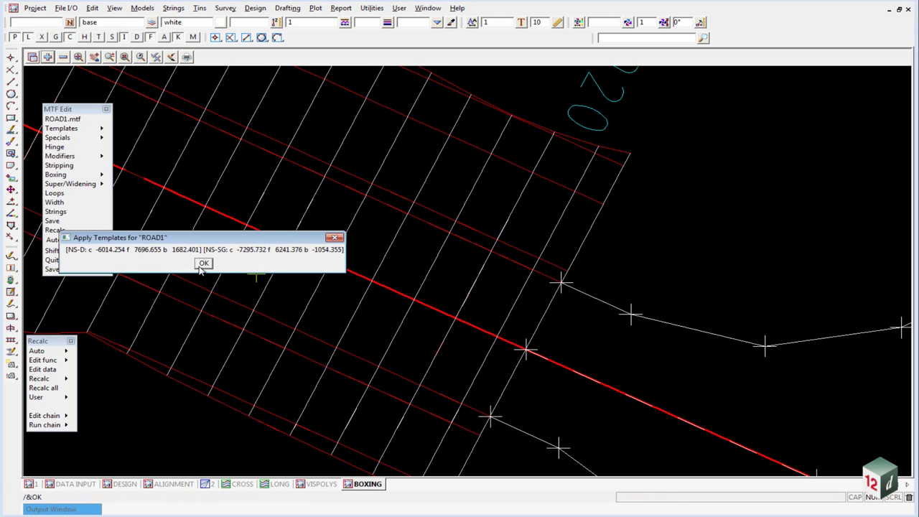
click(204, 262)
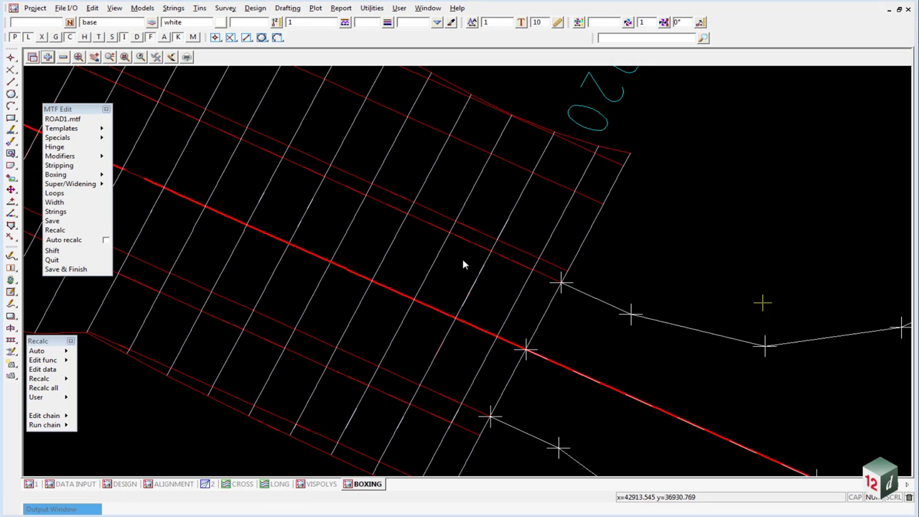
Remove the survey ROAD CROWN and ROAD SEALED models from the BOXING view
scroll(424, 269, down, 5)
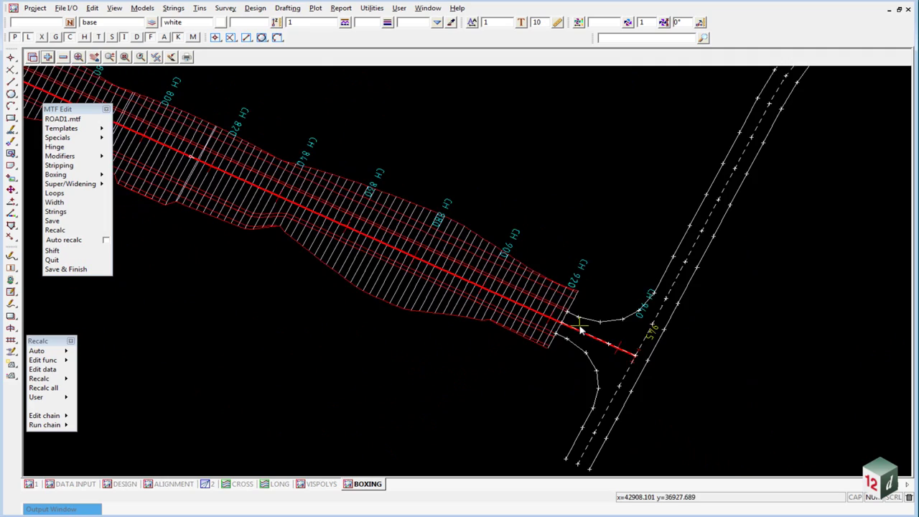
scroll(345, 207, up, 5)
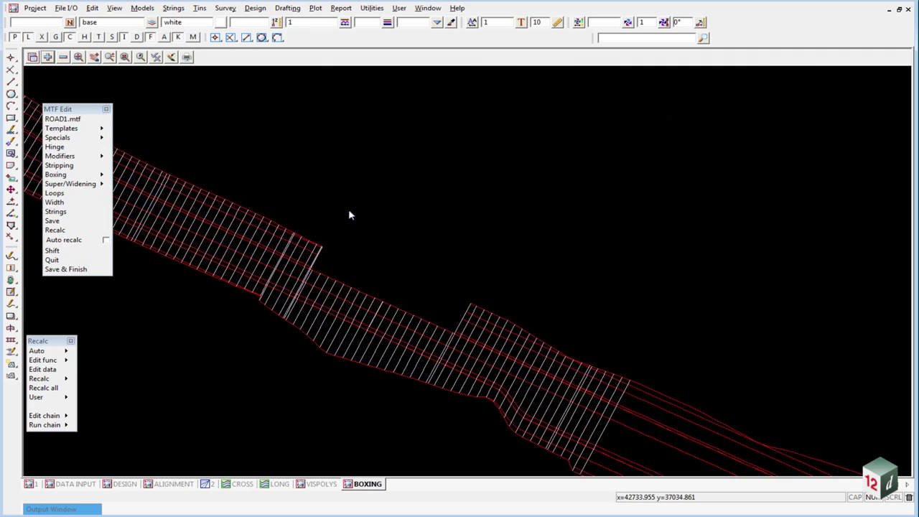
scroll(349, 213, down, 2)
click(63, 57)
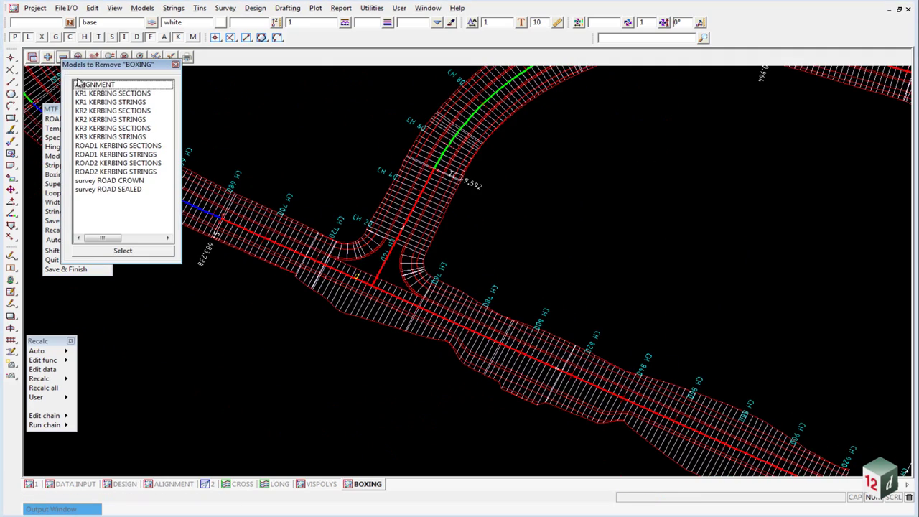
click(90, 86)
click(63, 57)
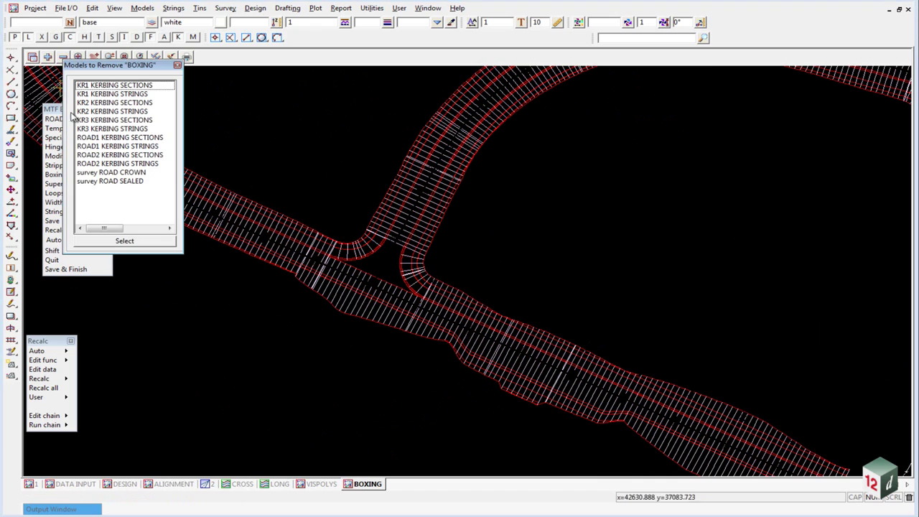
drag(107, 174, 107, 184)
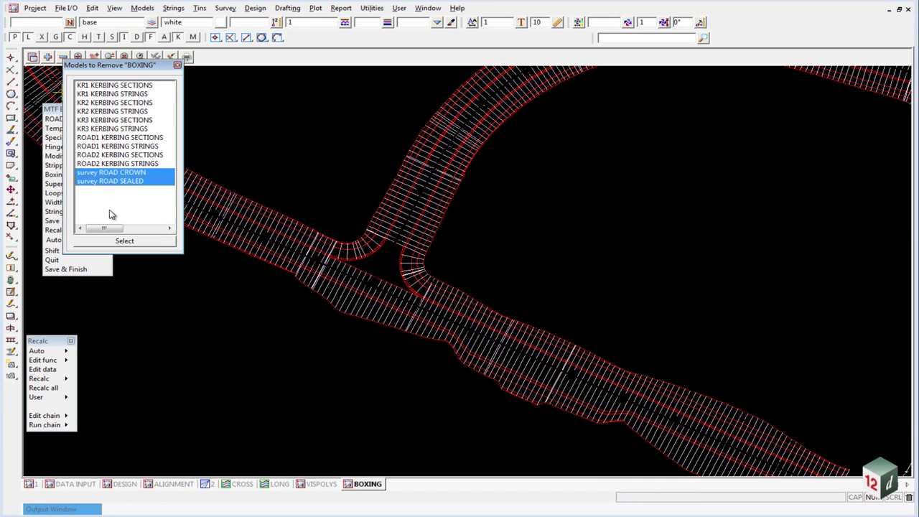
click(132, 242)
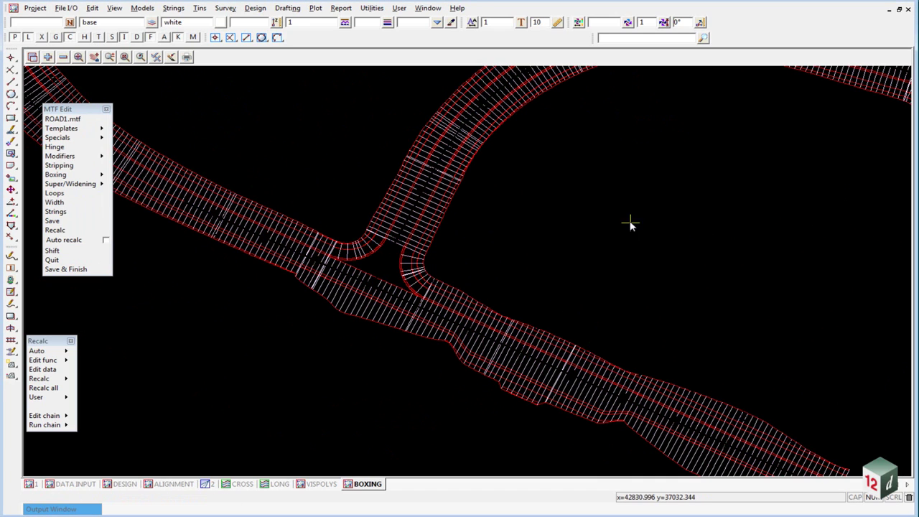
Save and finish the ROAD1 MTF edit
scroll(441, 352, down, 4)
scroll(387, 373, down, 3)
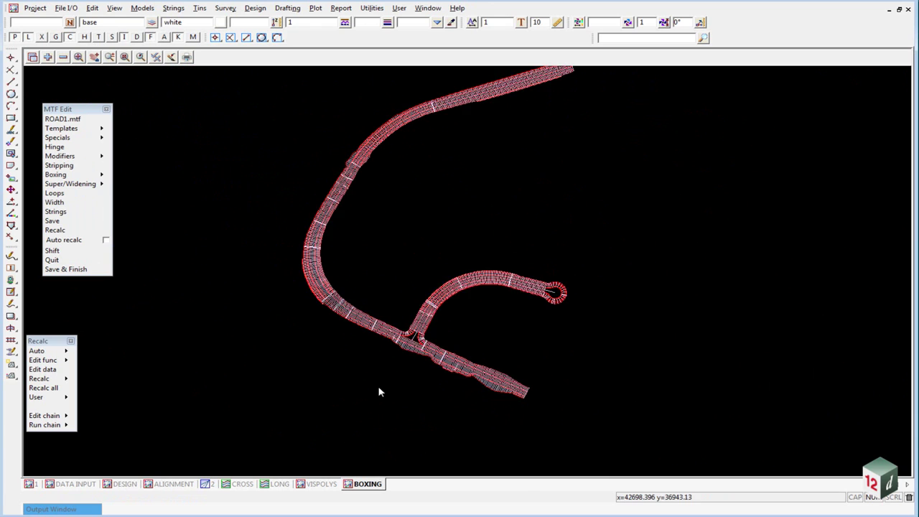
scroll(427, 267, up, 3)
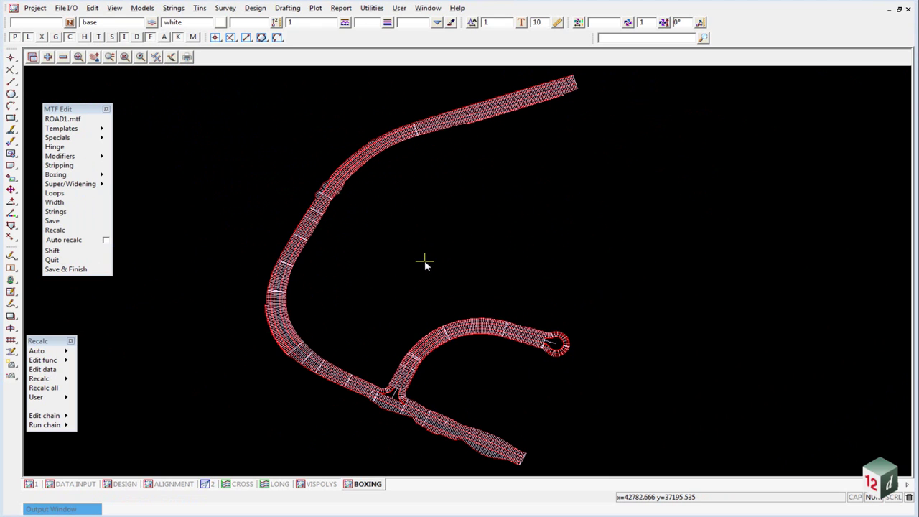
click(66, 270)
click(391, 295)
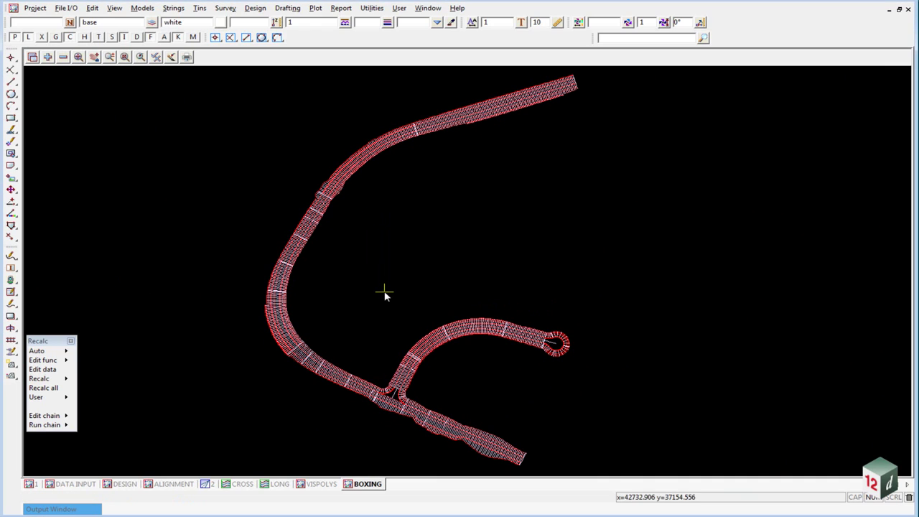
Start a triangulation with function TIN KERBING, tin name KERBING and grey colour
click(199, 8)
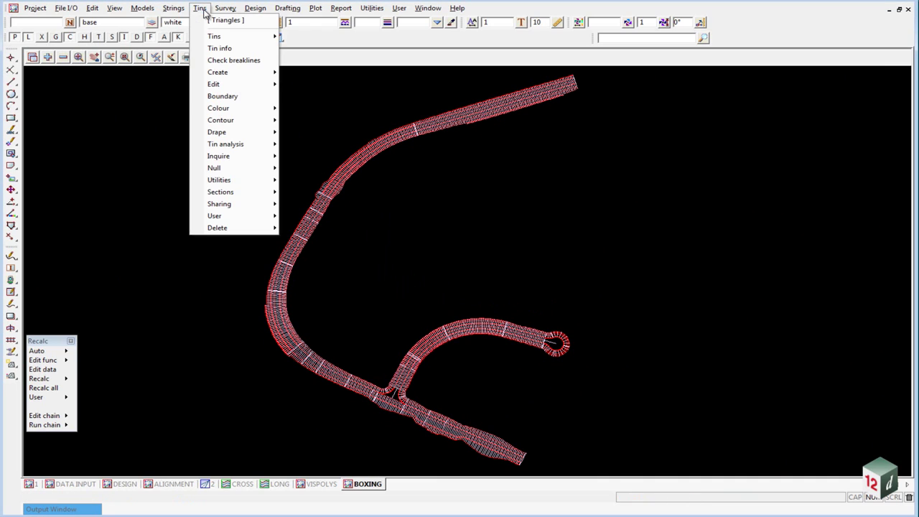
mouse_move(256, 73)
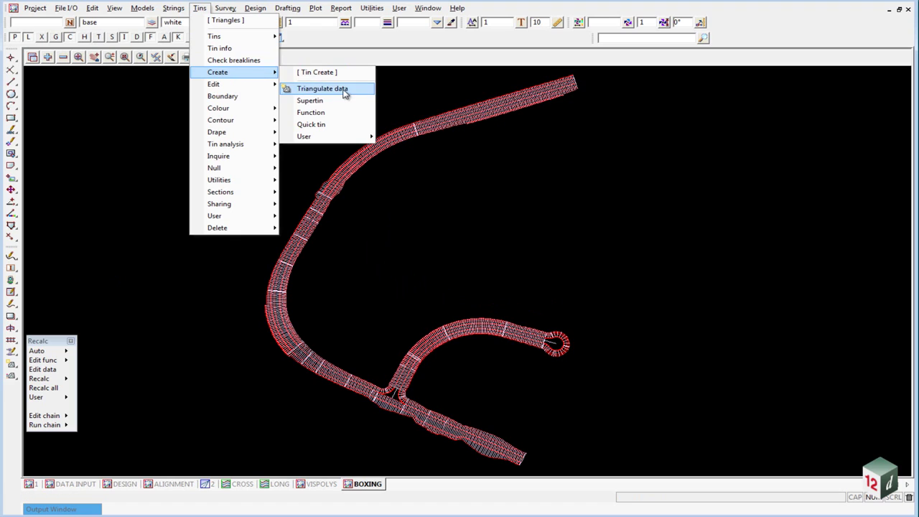
click(340, 90)
drag(420, 94, 733, 117)
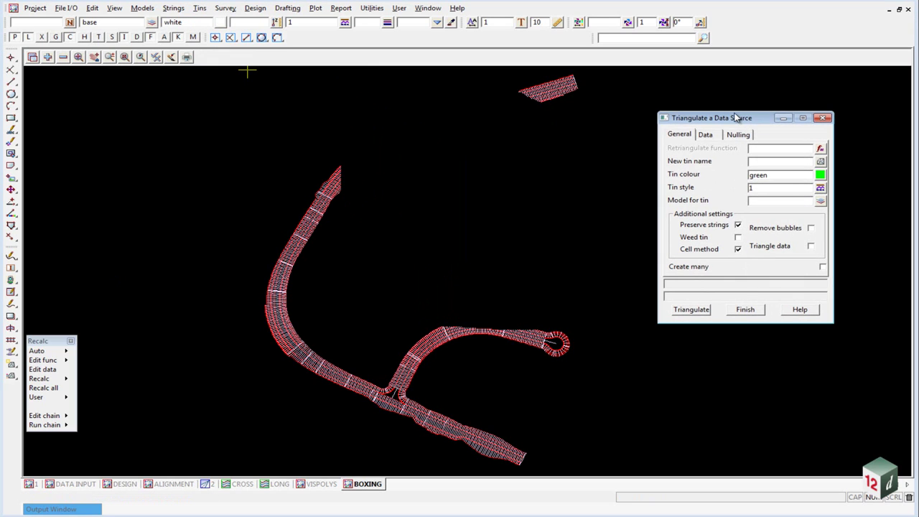
click(781, 148)
text(Ti)
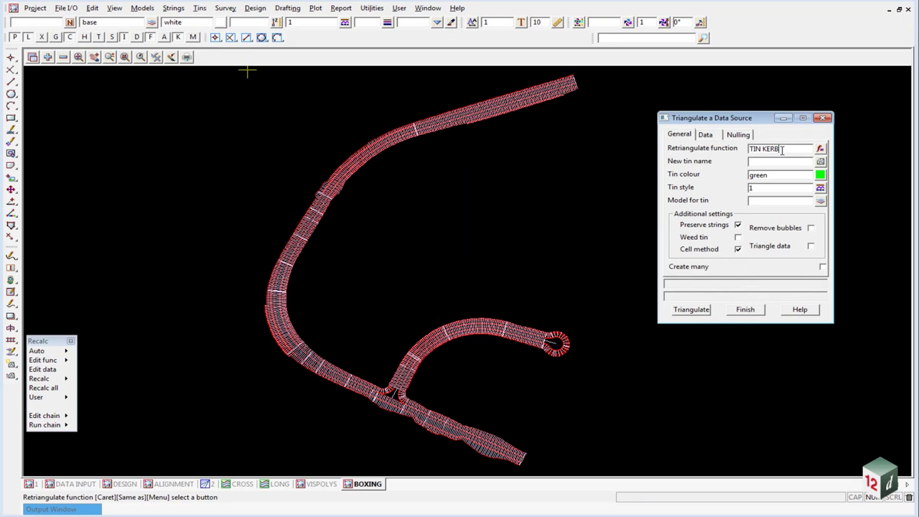
key(Return)
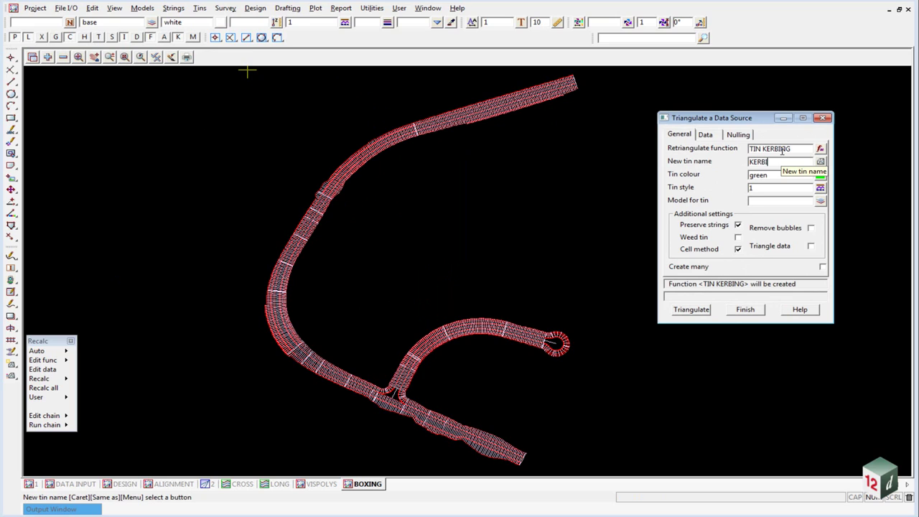
key(Return)
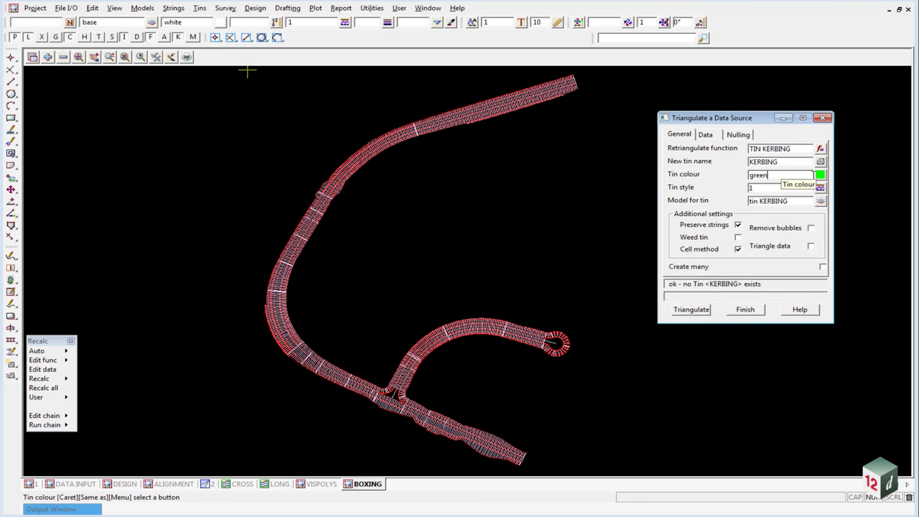
click(820, 174)
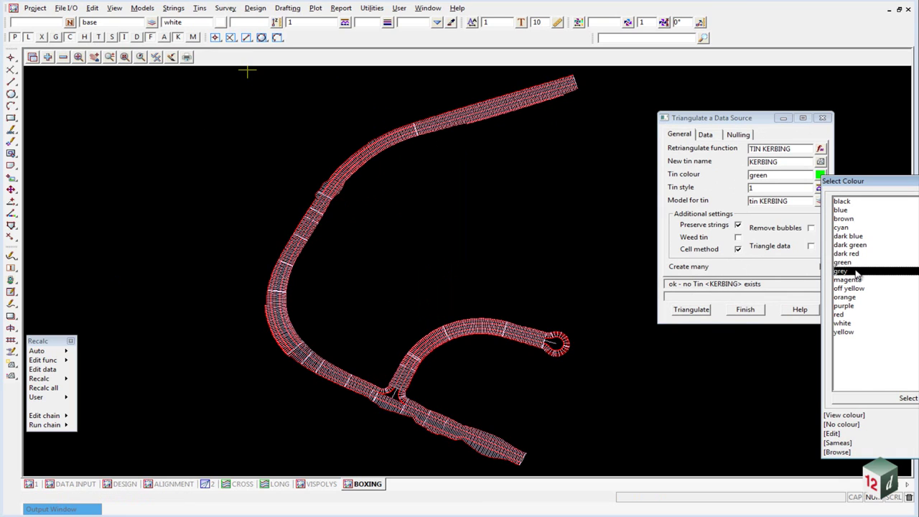
click(856, 272)
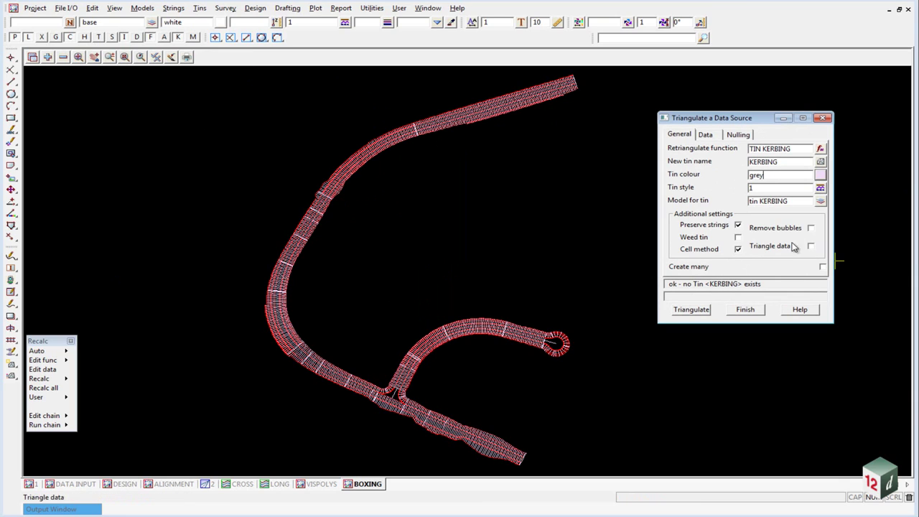
Use the BOXING view as the triangulation's data source
click(706, 135)
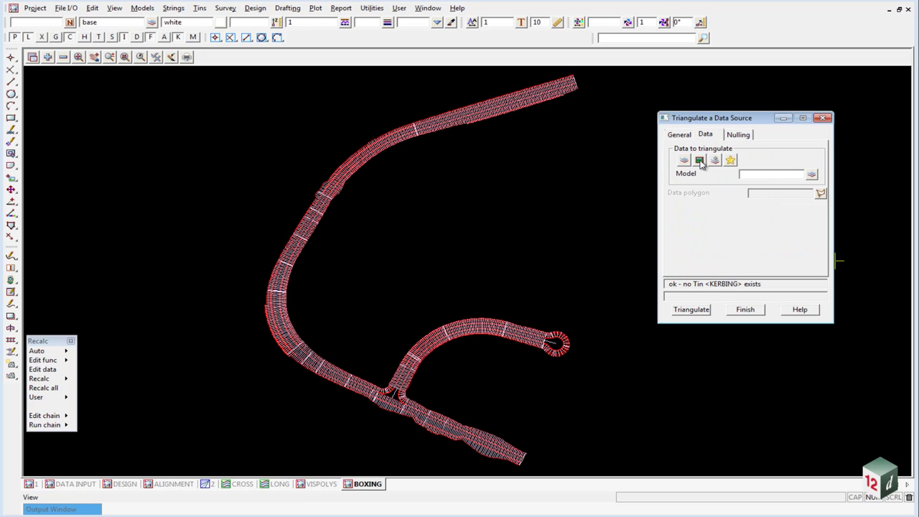
click(700, 161)
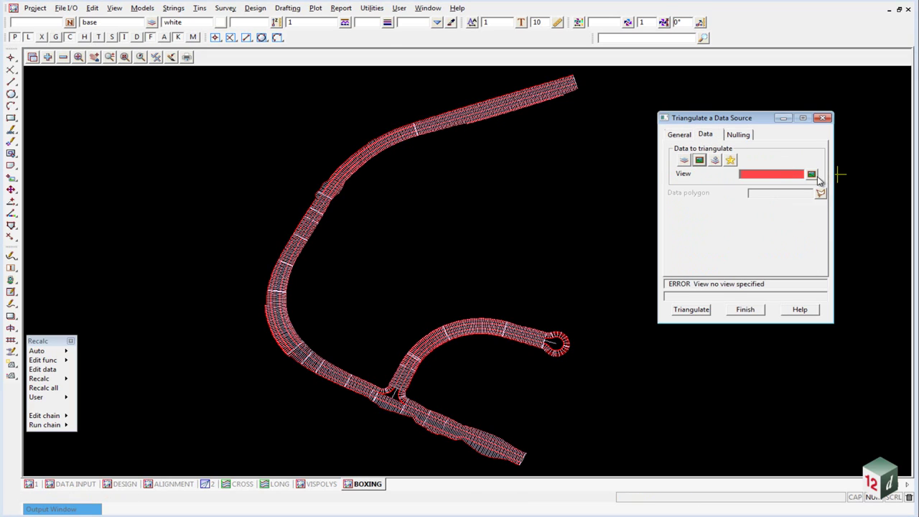
click(811, 174)
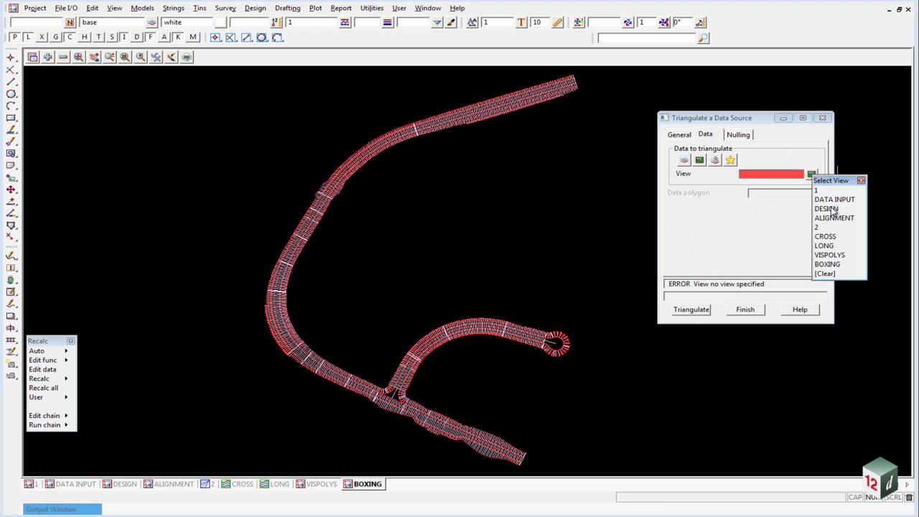
click(827, 265)
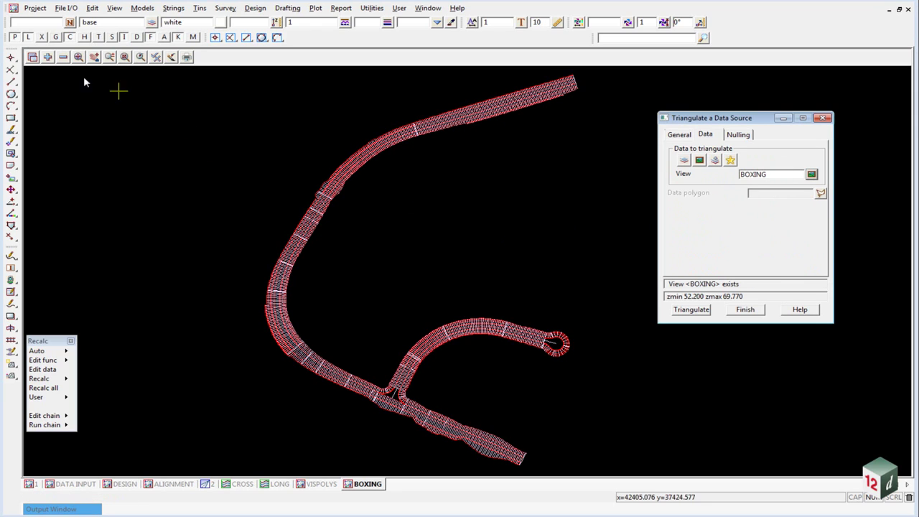
click(63, 58)
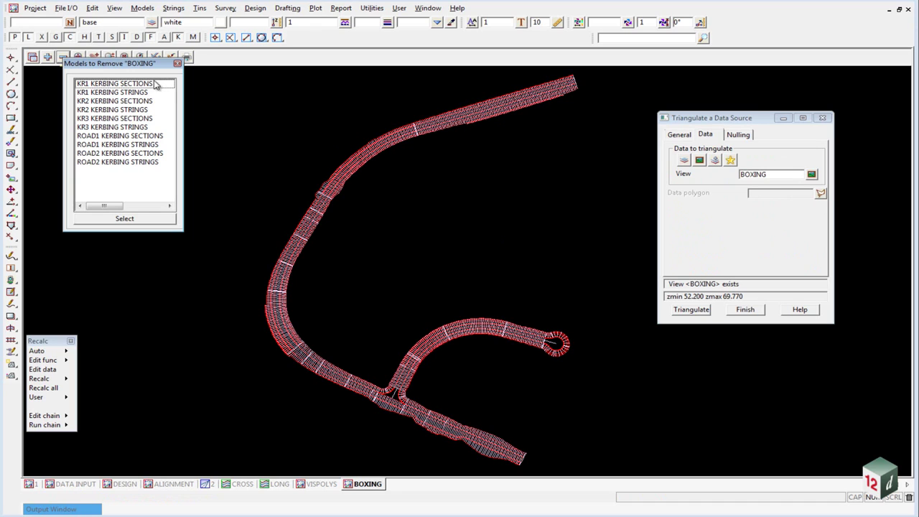
click(177, 63)
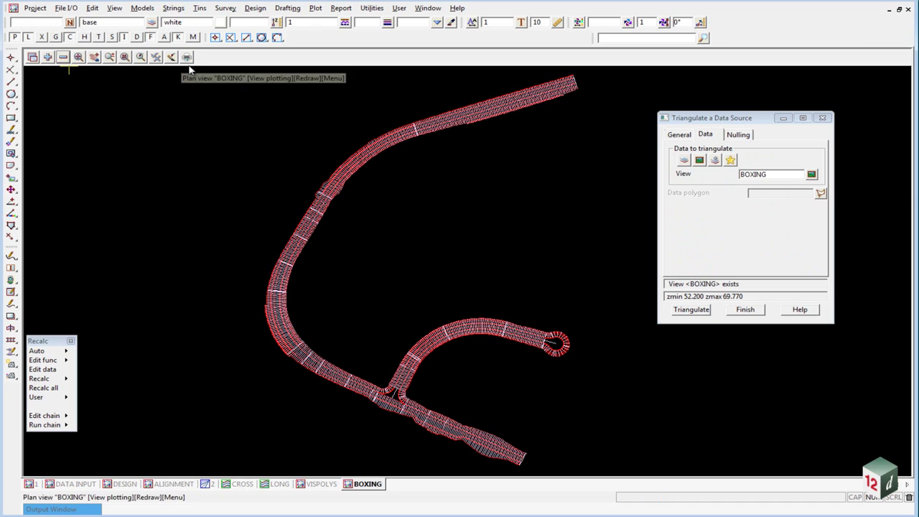
Add the tin DESIGN BDY model to the DESIGN view
click(739, 135)
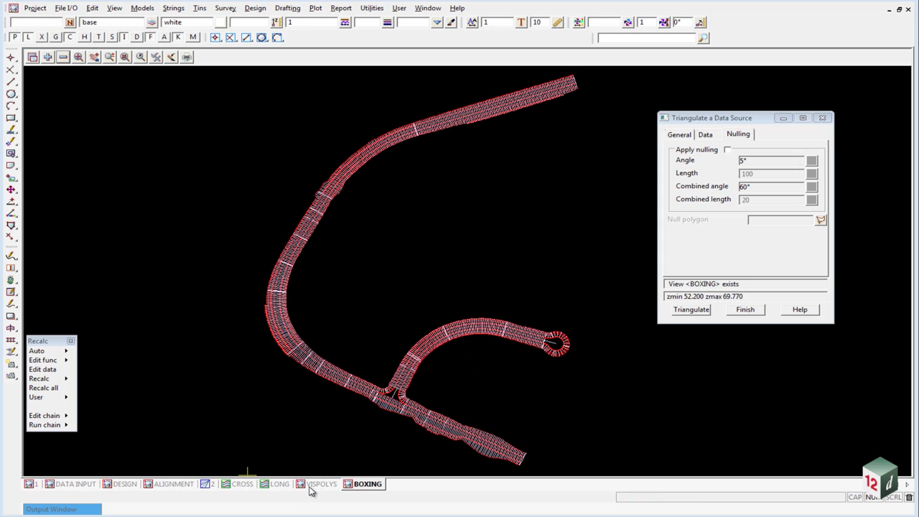
click(127, 483)
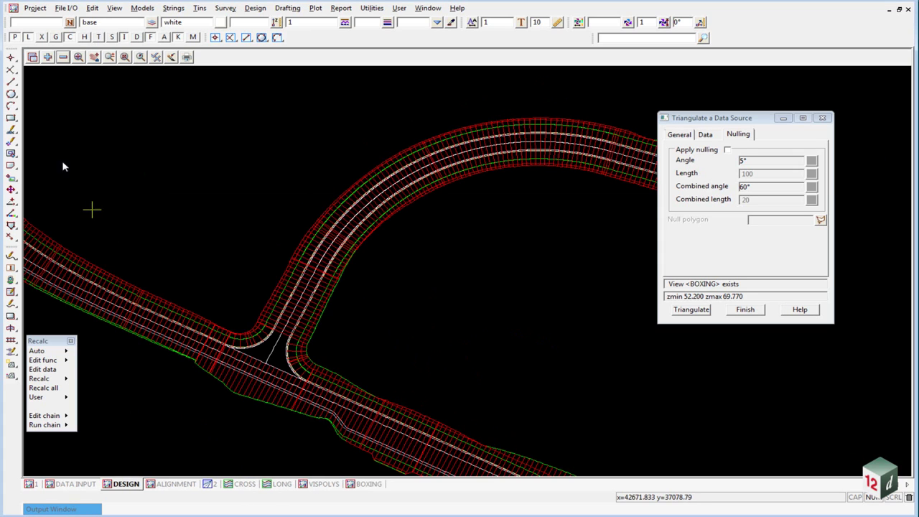
click(47, 57)
drag(160, 136, 161, 290)
double_click(100, 272)
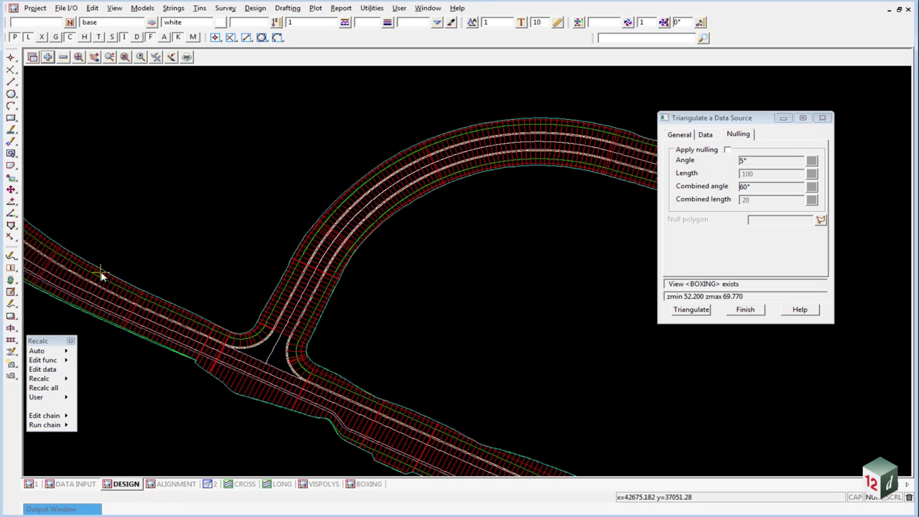
Pick the DESIGN BDY boundary string as the null polygon, then return to BOXING
click(820, 221)
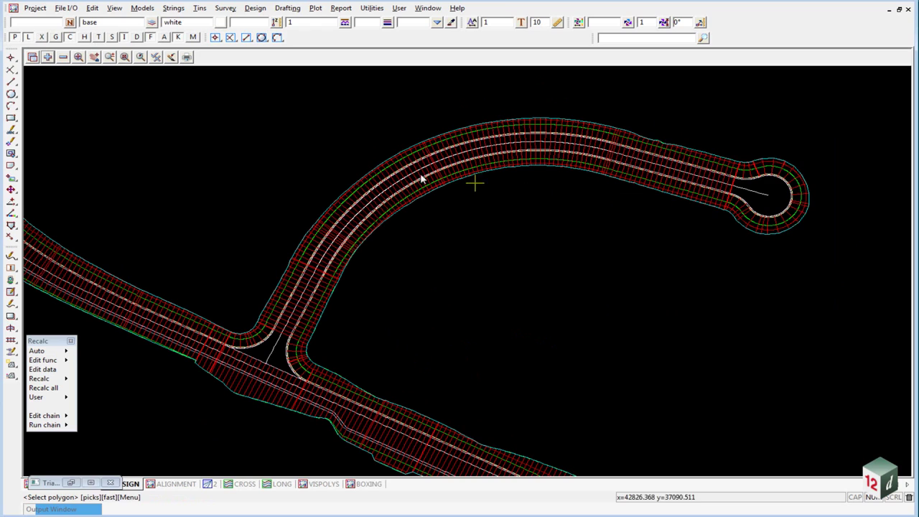
click(366, 167)
click(365, 168)
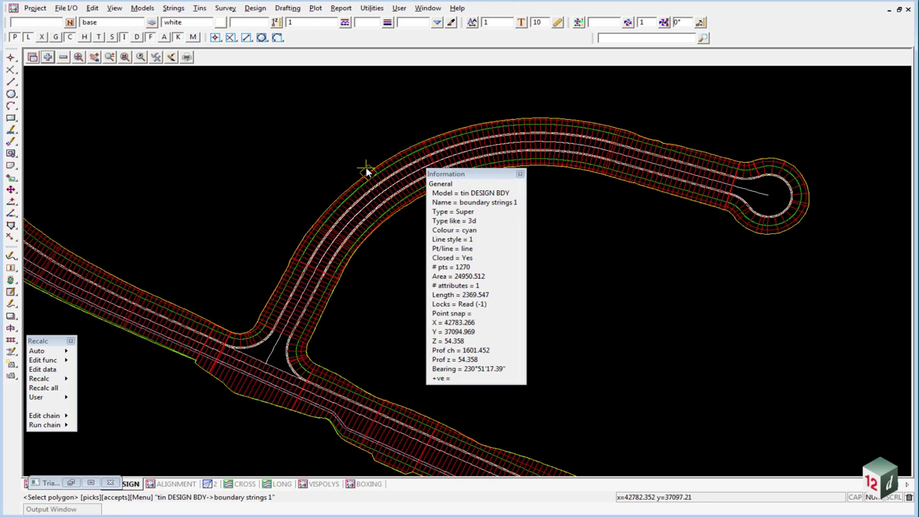
middle_click(365, 169)
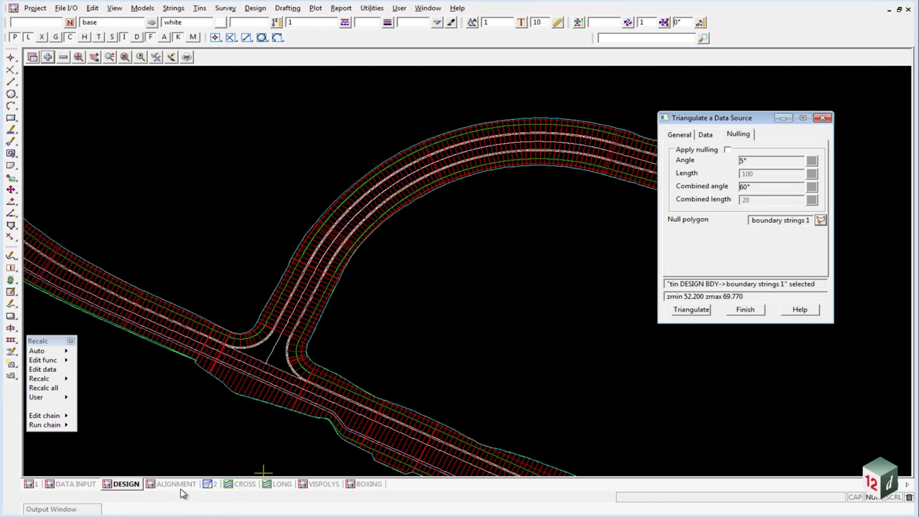
click(364, 485)
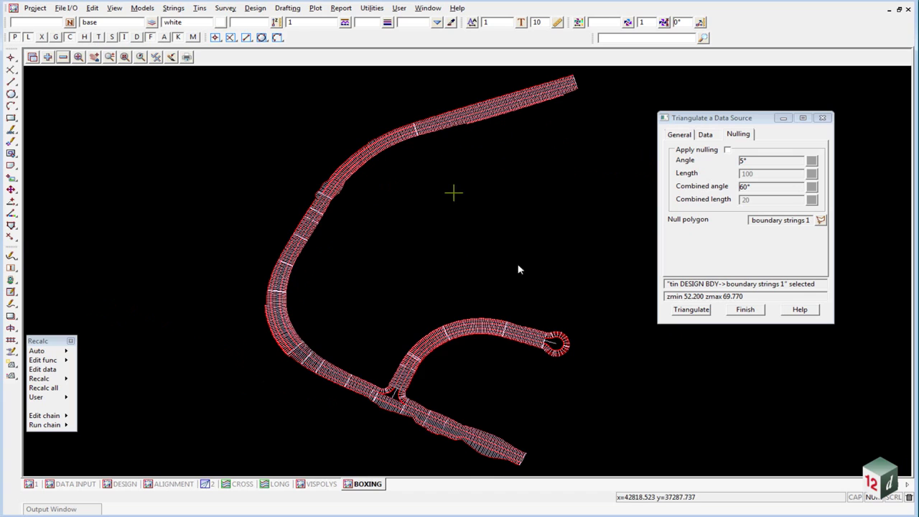
Build the KERBING tin and add the tin KERBING model to the BOXING view
click(692, 309)
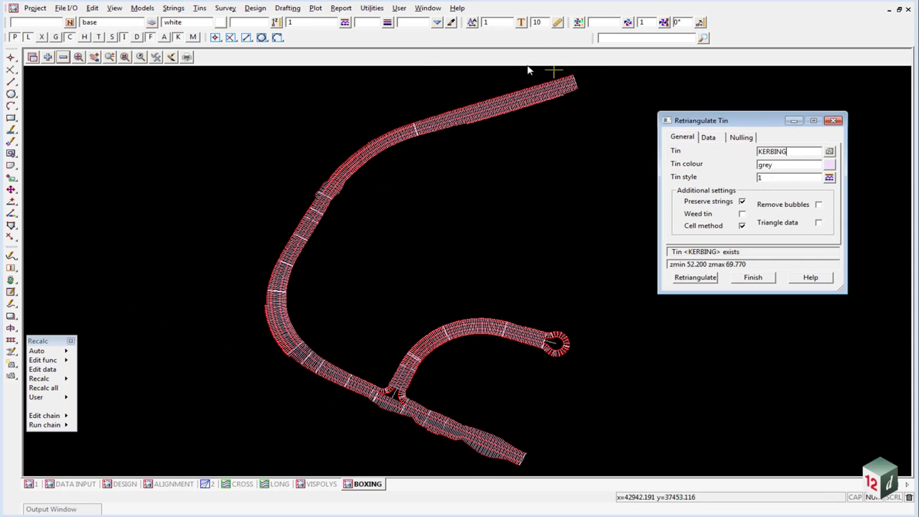
click(48, 57)
scroll(99, 268, down, 10)
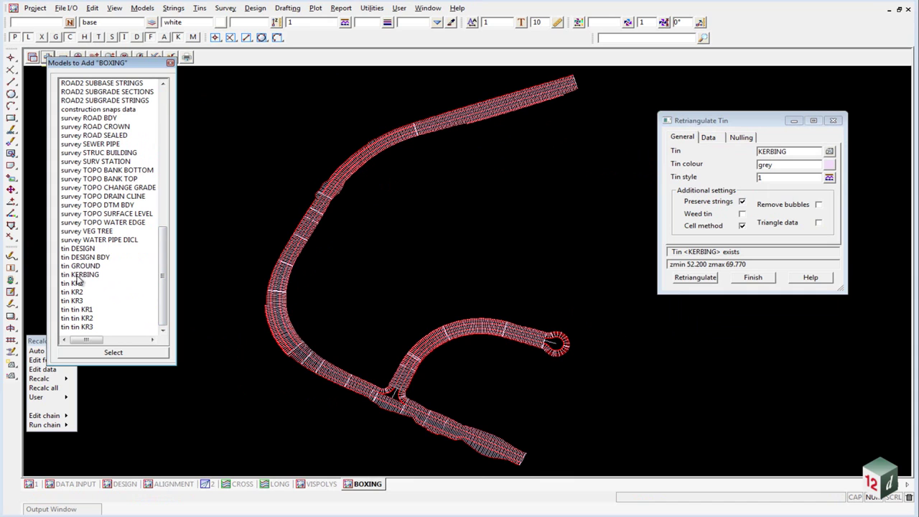
double_click(78, 277)
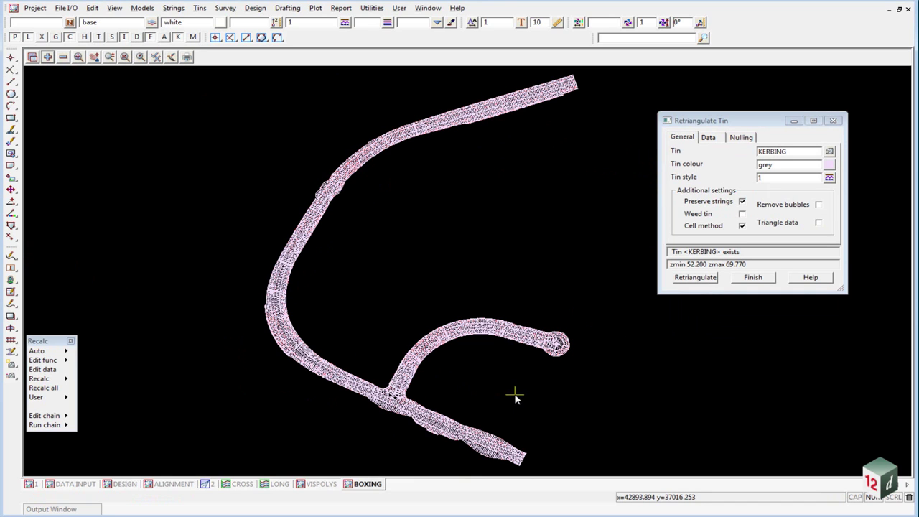
Turn on tin triangle edge display in the BOXING view
middle_drag(405, 412, 152, 396)
scroll(409, 90, up, 5)
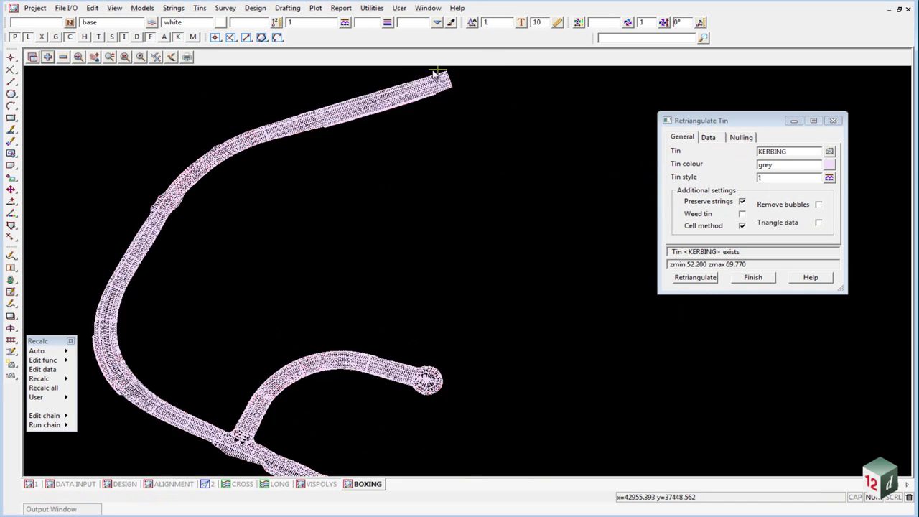
scroll(503, 158, down, 4)
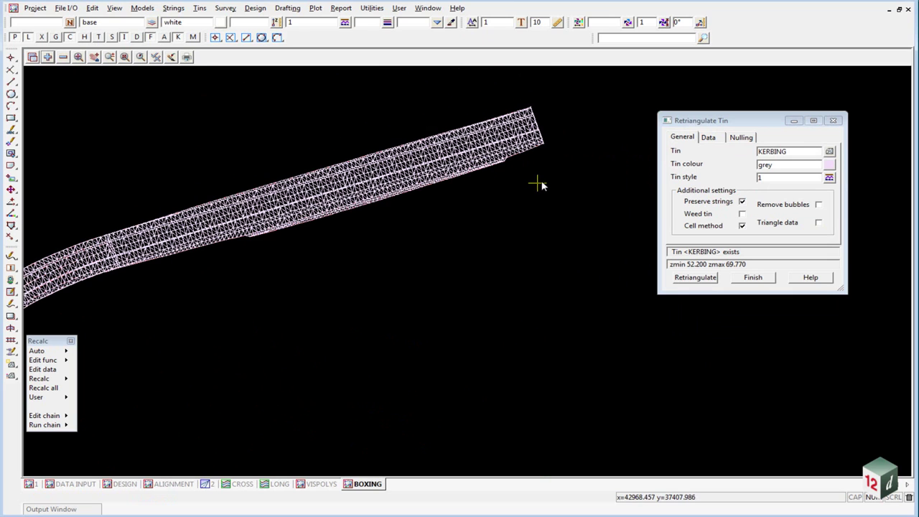
scroll(553, 158, up, 4)
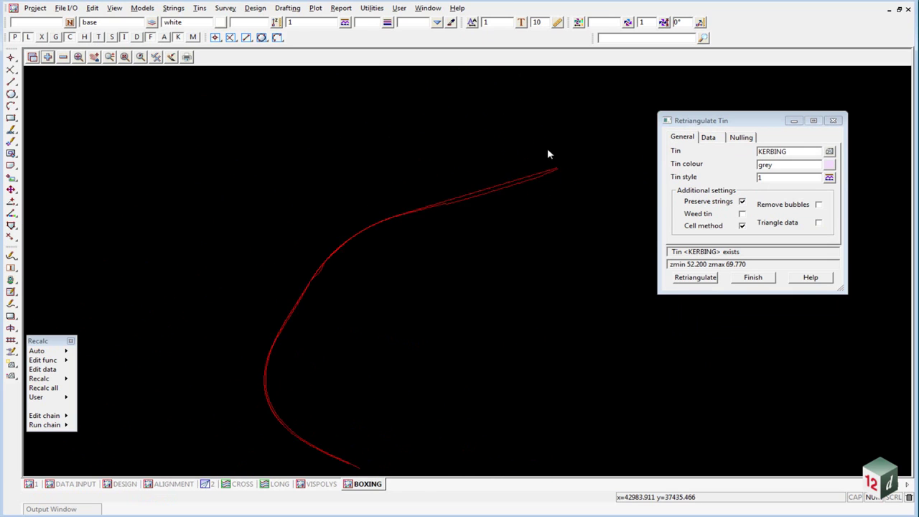
click(156, 61)
click(170, 179)
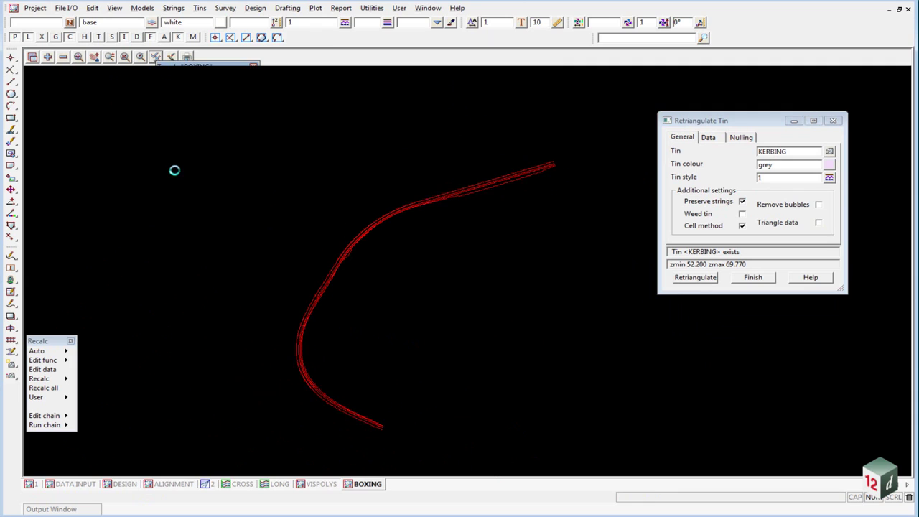
Draw the BOXING view's tin contours every 0.1, with bold contours every 0.5
click(33, 59)
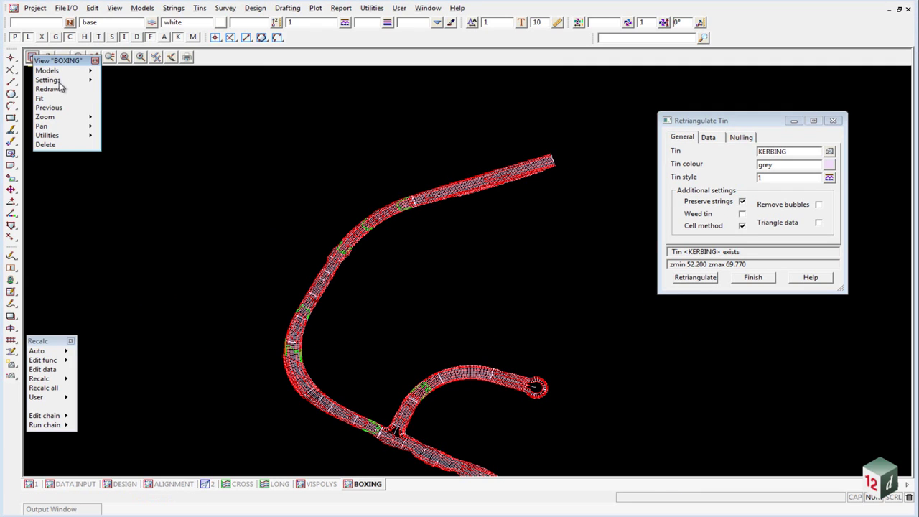
click(84, 81)
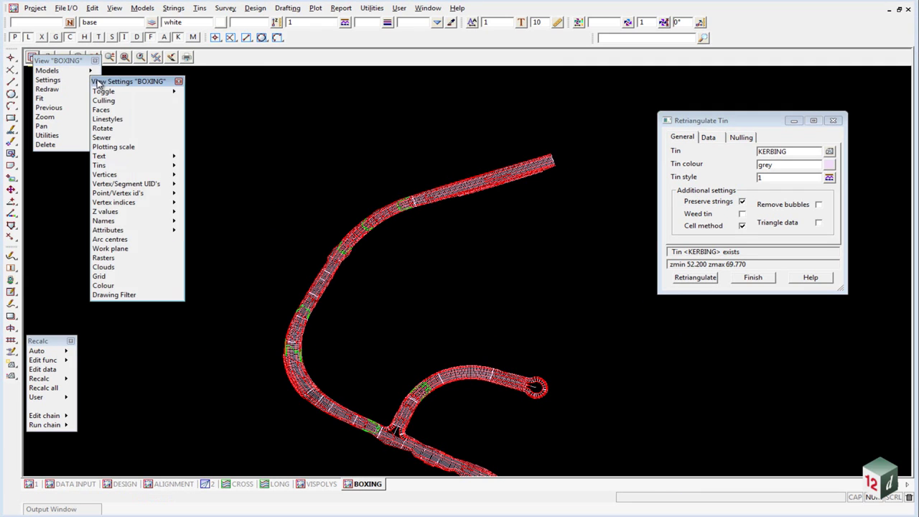
click(133, 166)
click(201, 176)
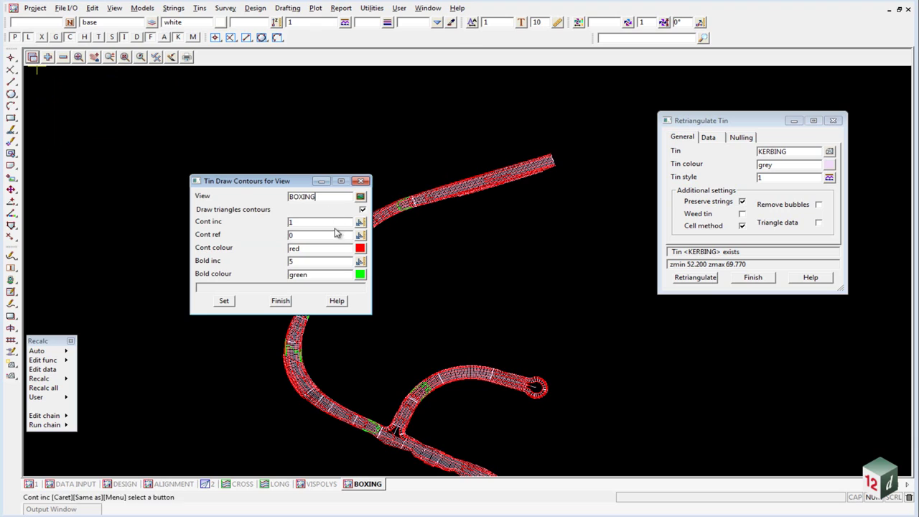
click(291, 223)
text(1)
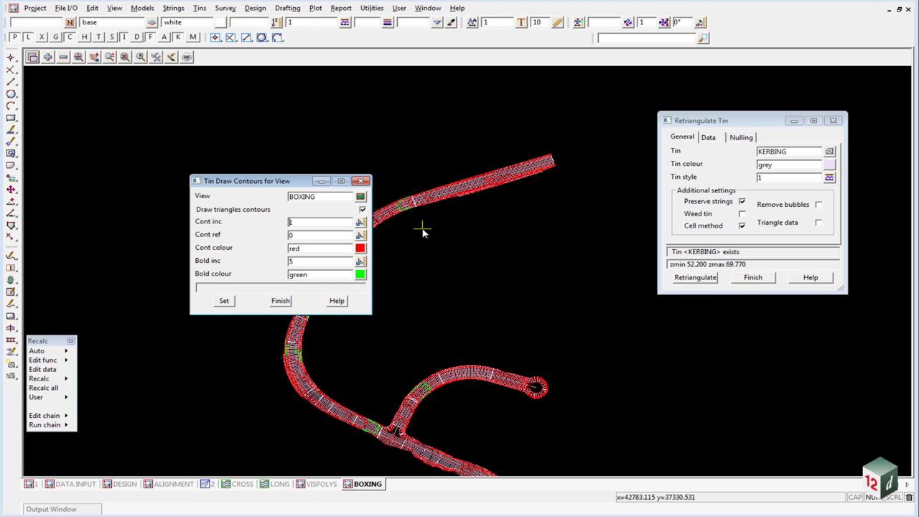
text(.)
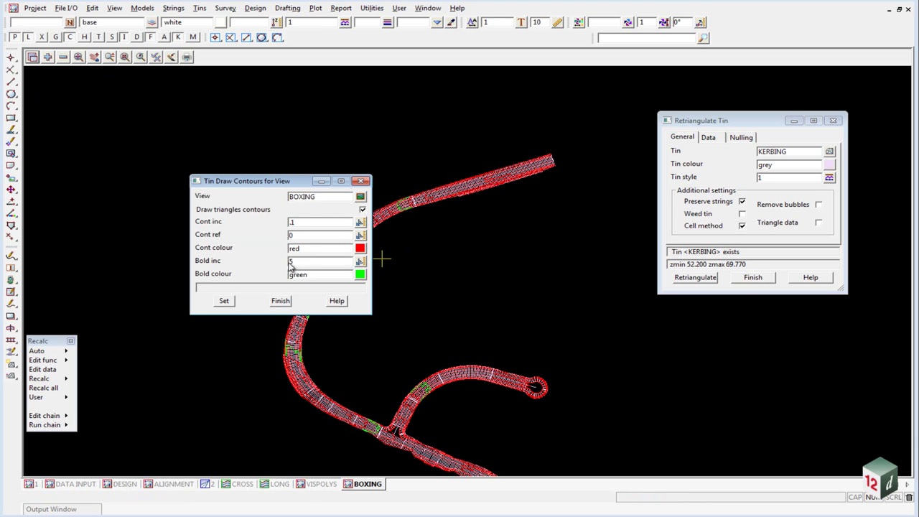
click(292, 262)
text(5)
click(232, 304)
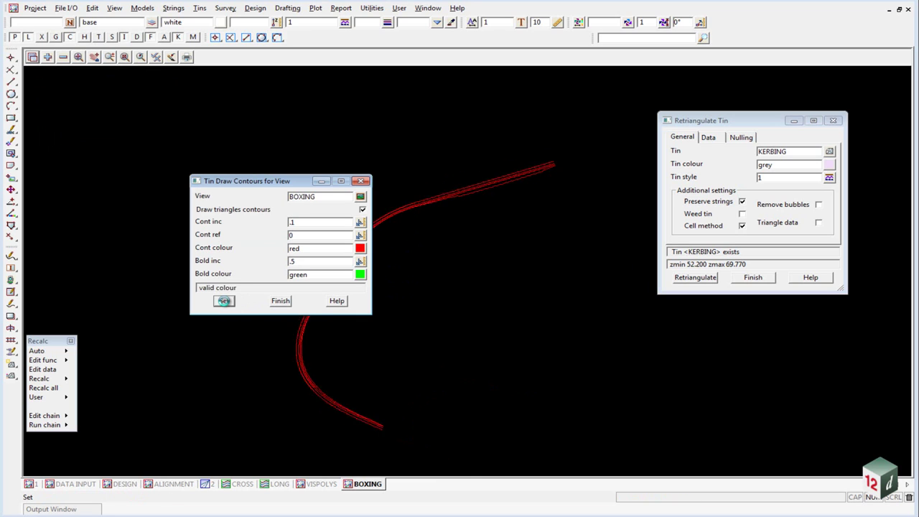
click(280, 301)
scroll(311, 293, down, 1)
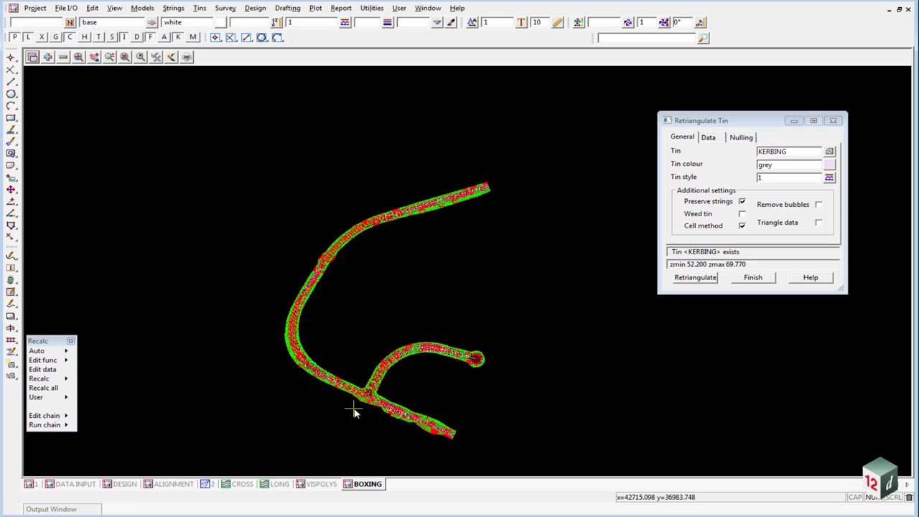
scroll(353, 411, up, 3)
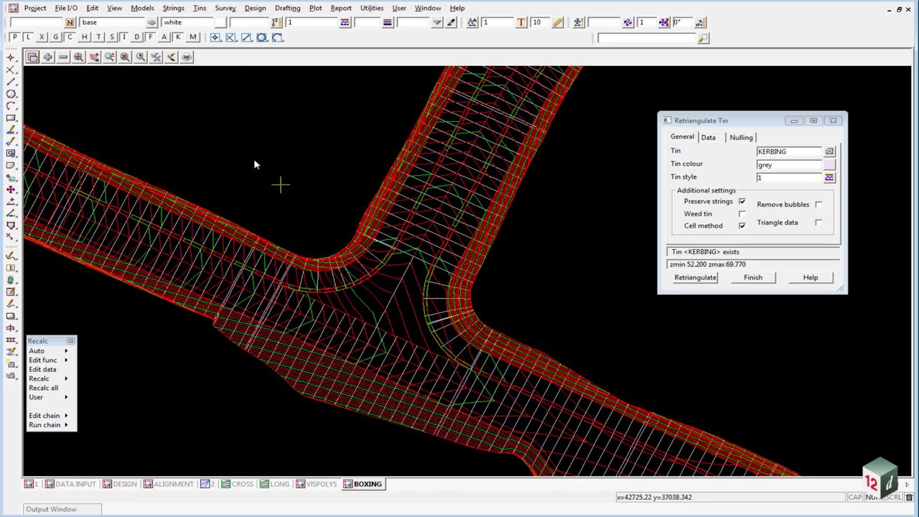
scroll(308, 287, up, 1)
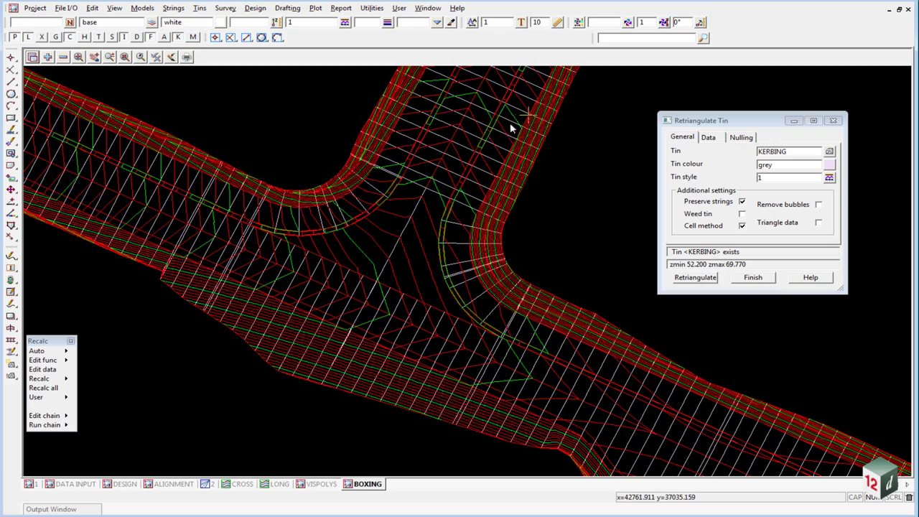
scroll(275, 131, down, 2)
scroll(538, 266, up, 1)
scroll(567, 269, up, 1)
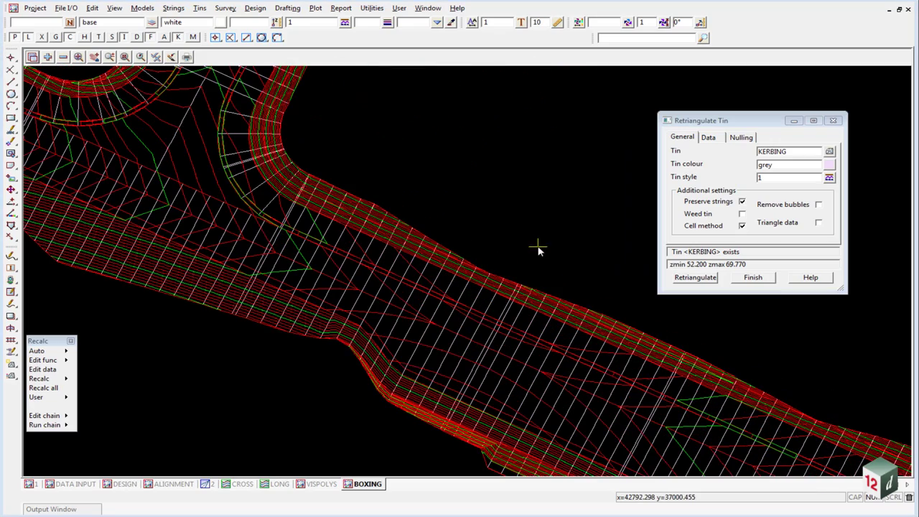
click(156, 58)
click(176, 193)
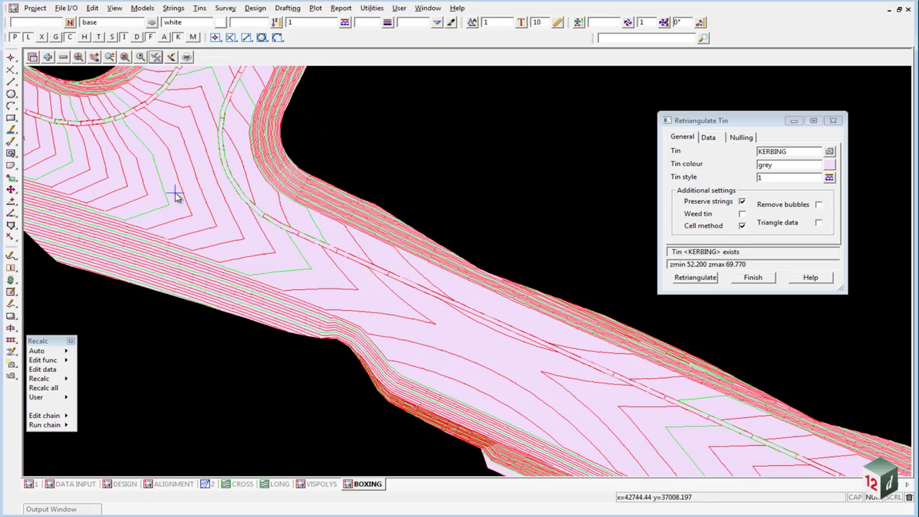
scroll(519, 416, down, 2)
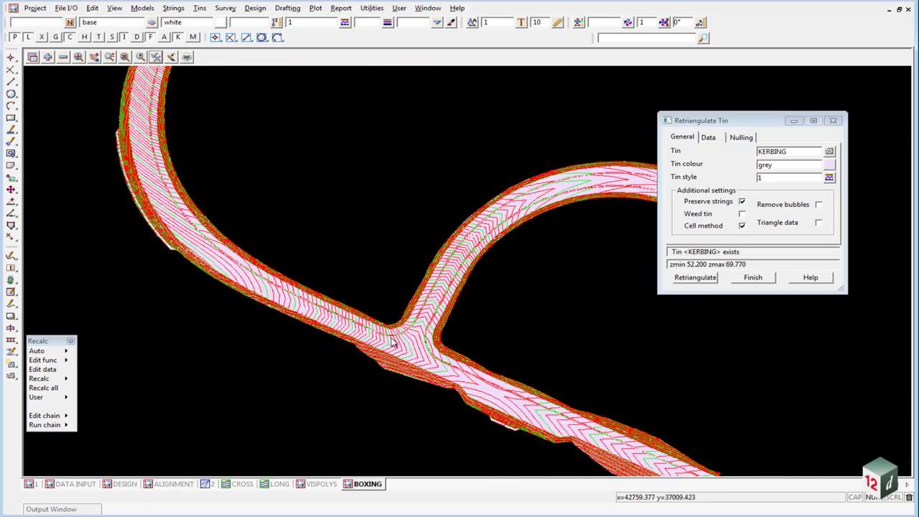
scroll(363, 244, up, 5)
scroll(287, 168, down, 3)
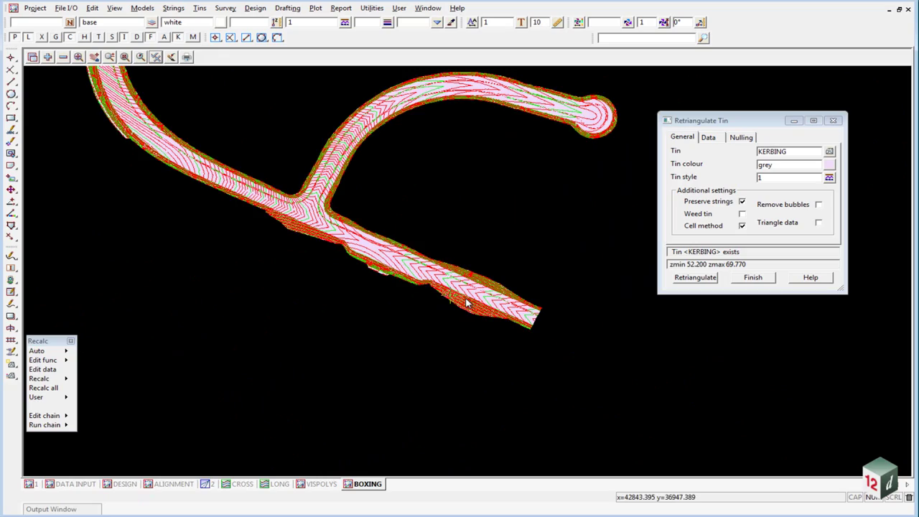
scroll(529, 316, up, 6)
scroll(453, 431, down, 3)
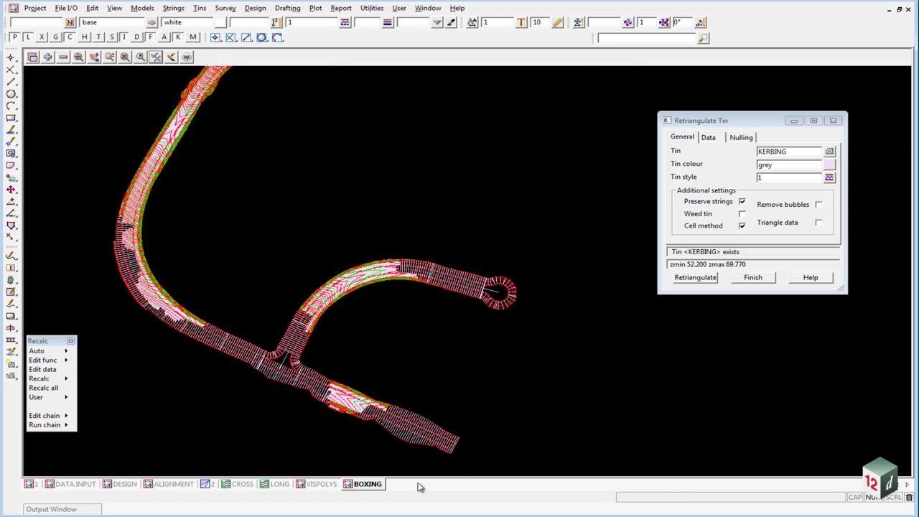
scroll(500, 287, up, 5)
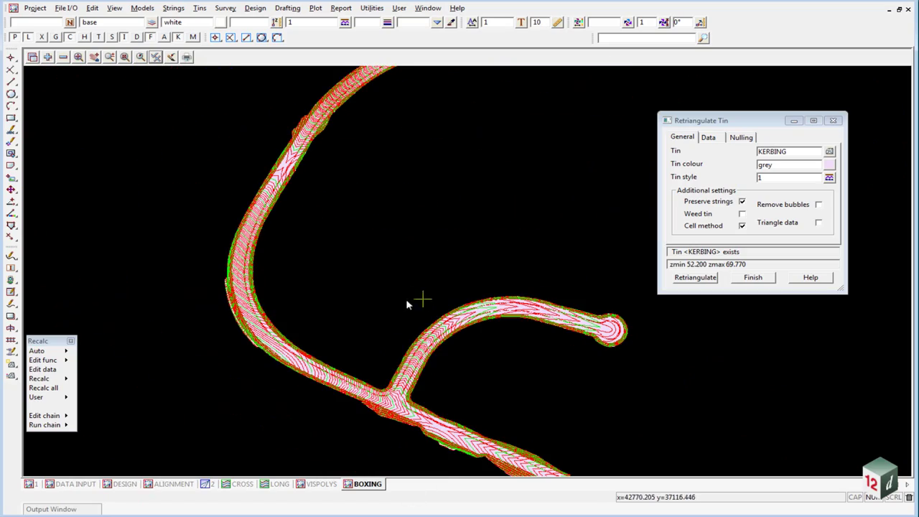
click(157, 57)
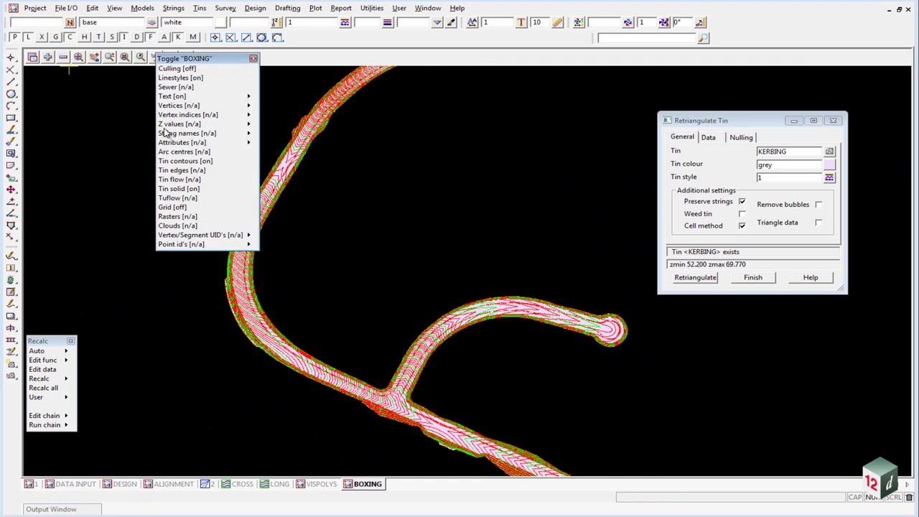
click(179, 189)
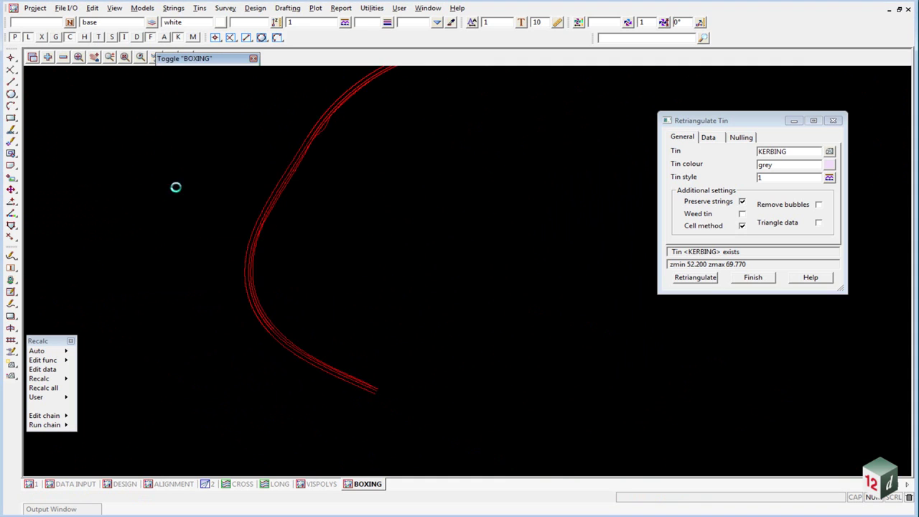
scroll(271, 269, down, 3)
scroll(301, 219, up, 5)
scroll(301, 219, down, 3)
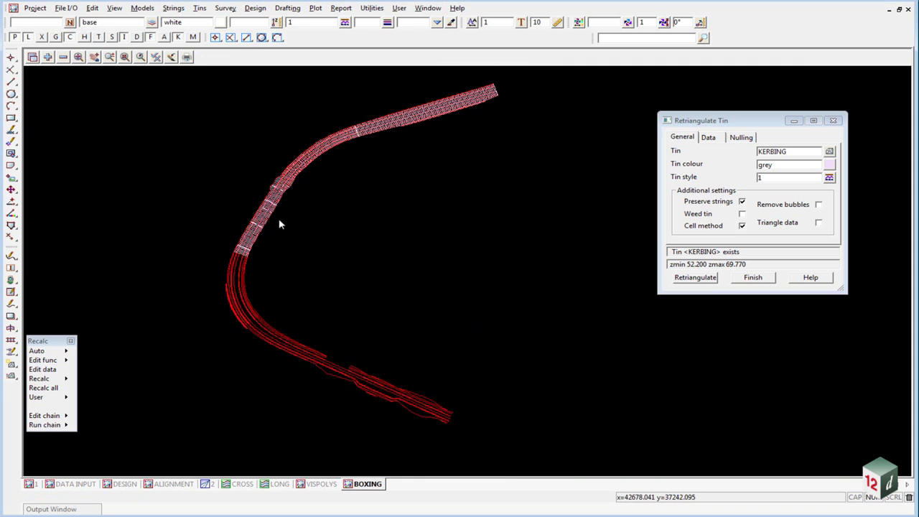
In the project Tag Tree, create a new tag named 'KERBING DATA'
click(31, 11)
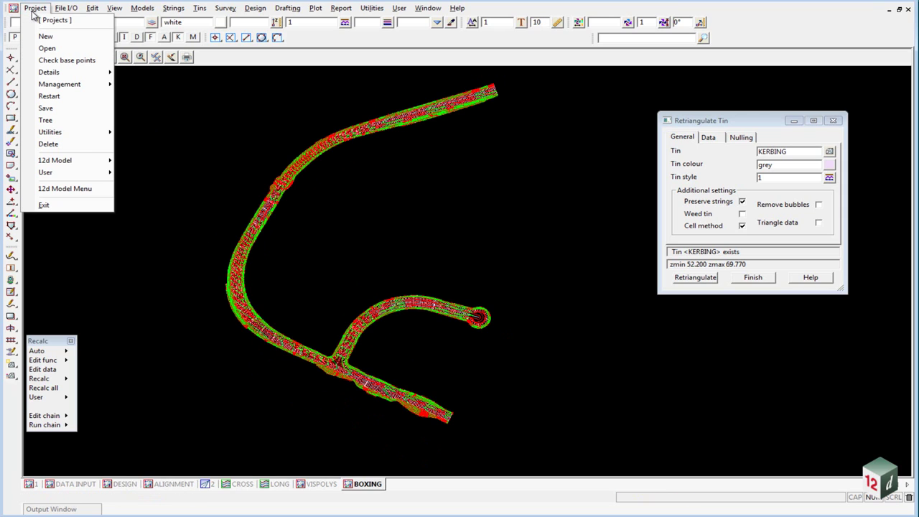
mouse_move(63, 84)
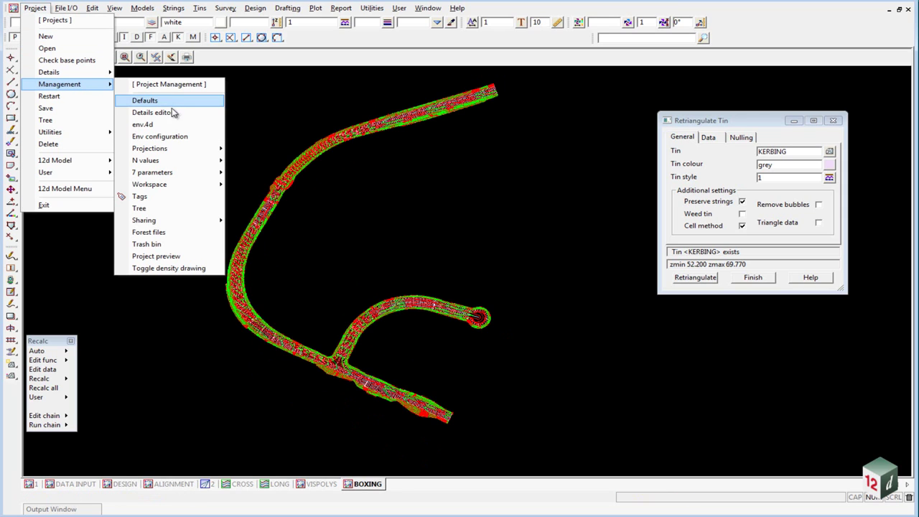
click(172, 196)
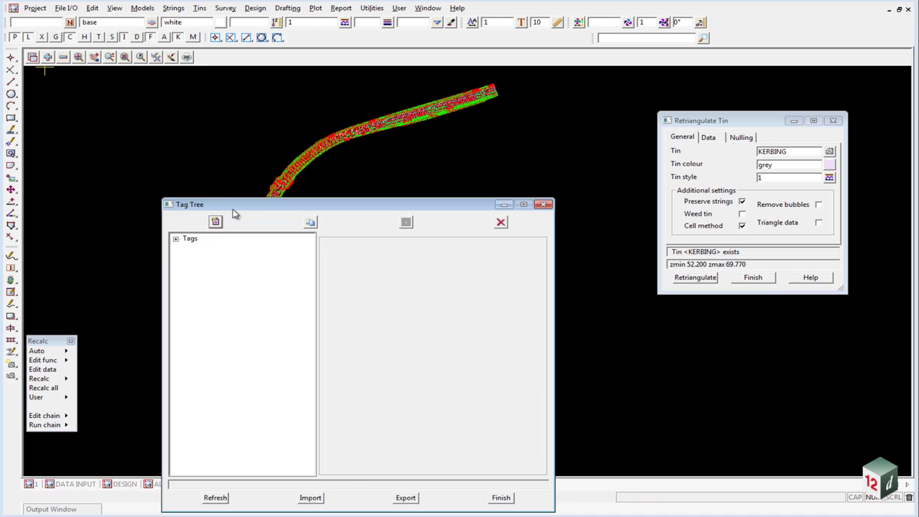
drag(232, 209, 195, 110)
click(153, 139)
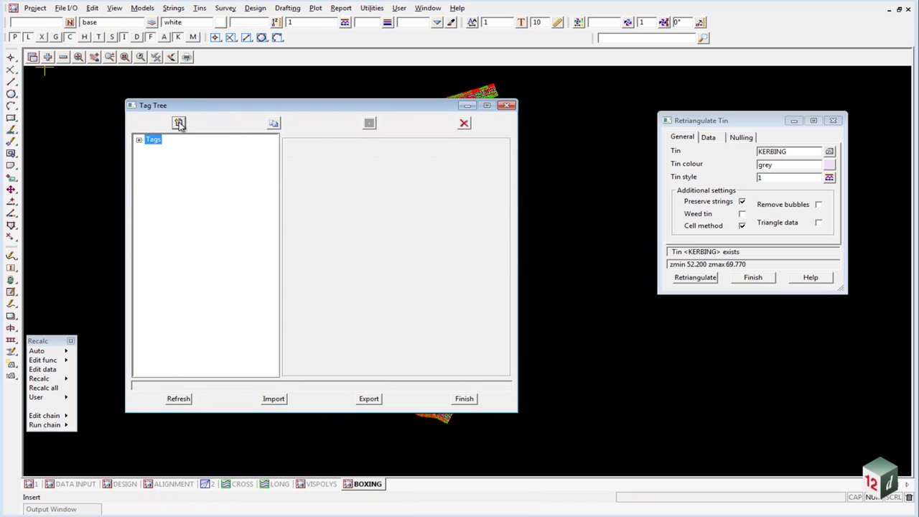
click(179, 123)
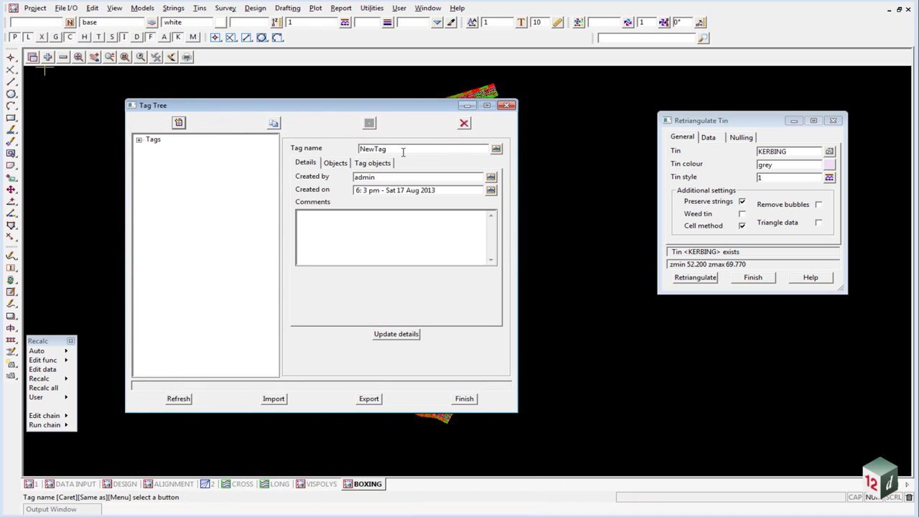
drag(402, 152, 363, 148)
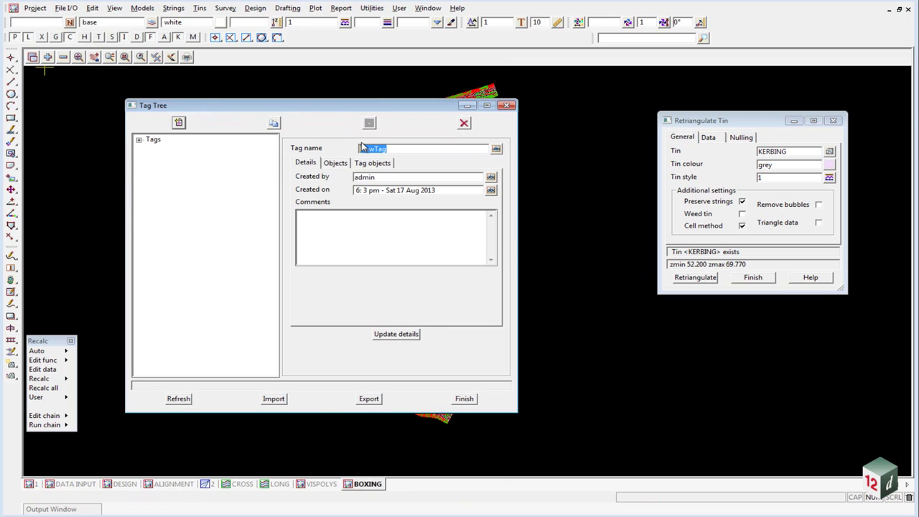
key(BackSpace)
text(KERBING DATA)
click(385, 333)
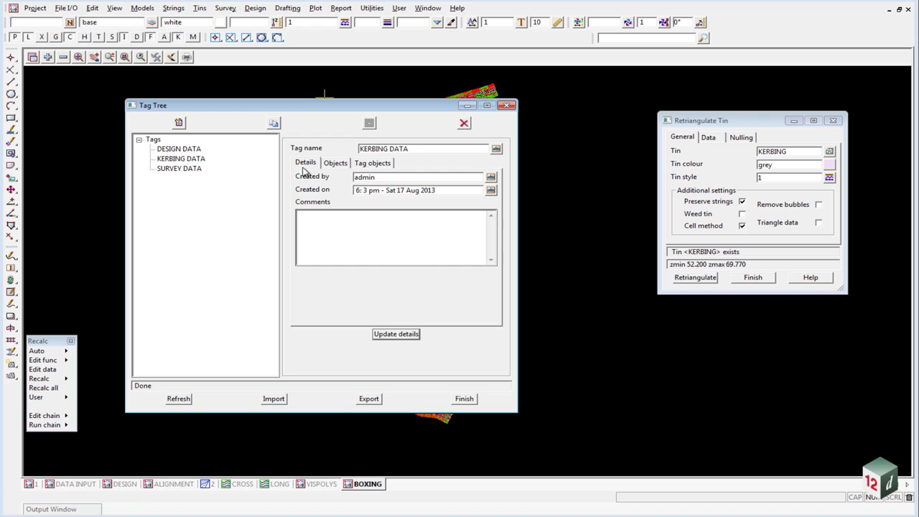
Tag the BOXING view's objects under KERBING DATA and save the tag details
click(378, 164)
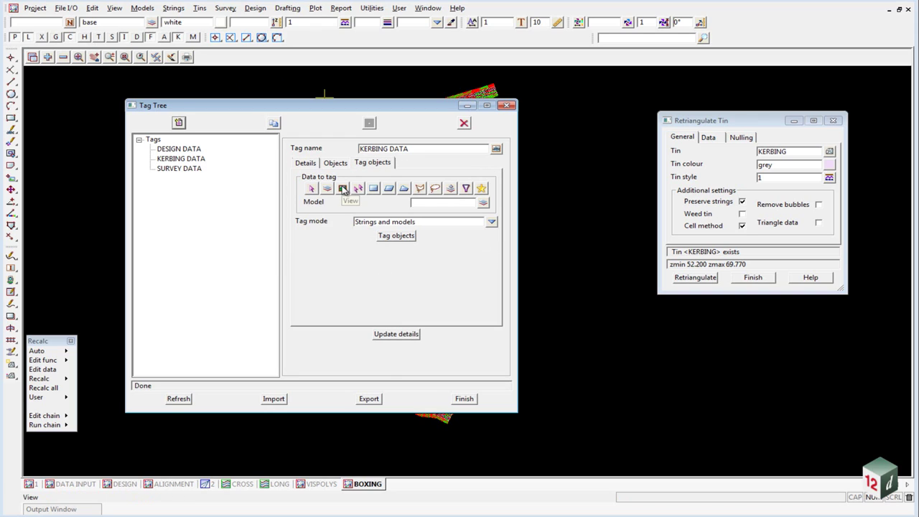
click(343, 188)
click(483, 203)
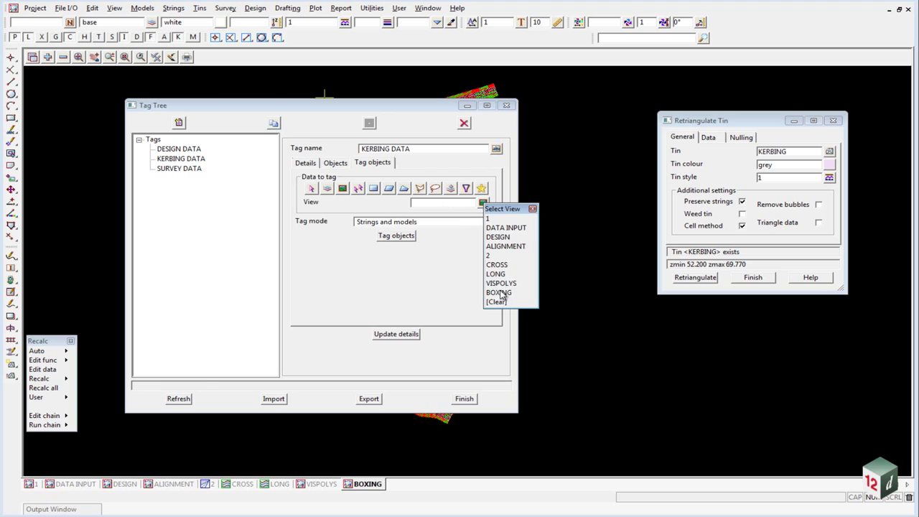
click(499, 293)
click(402, 237)
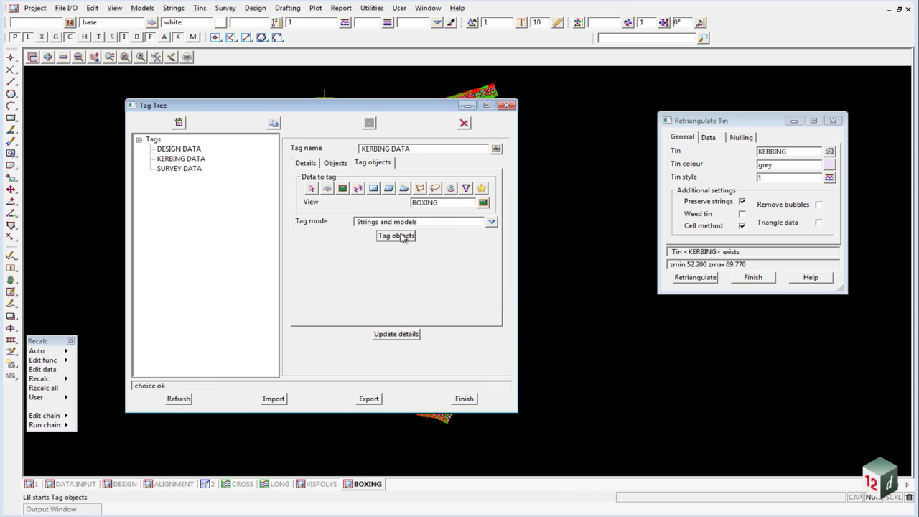
click(390, 333)
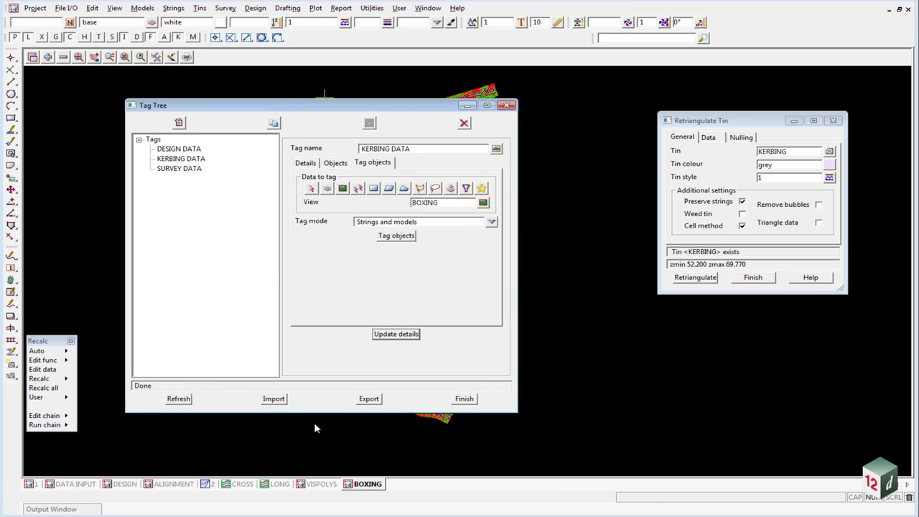
click(368, 399)
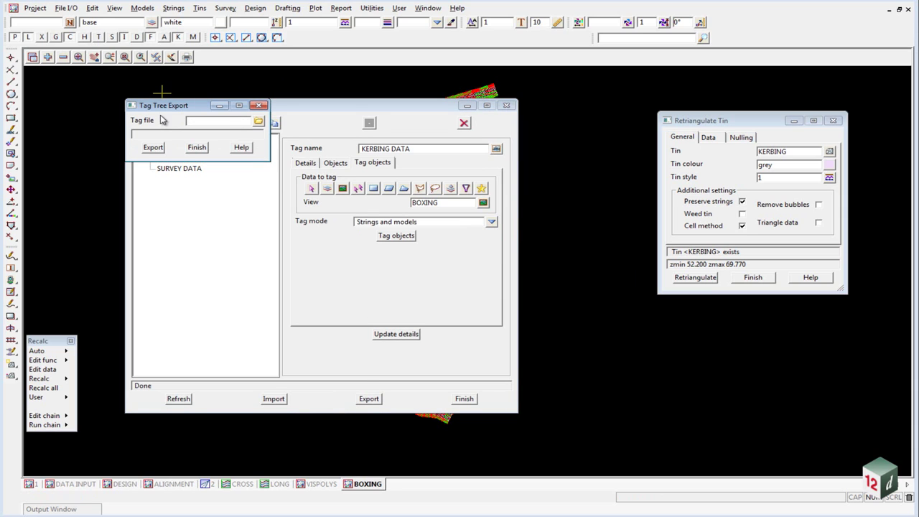
Remove all eleven kerbing models from the BOXING view
click(64, 58)
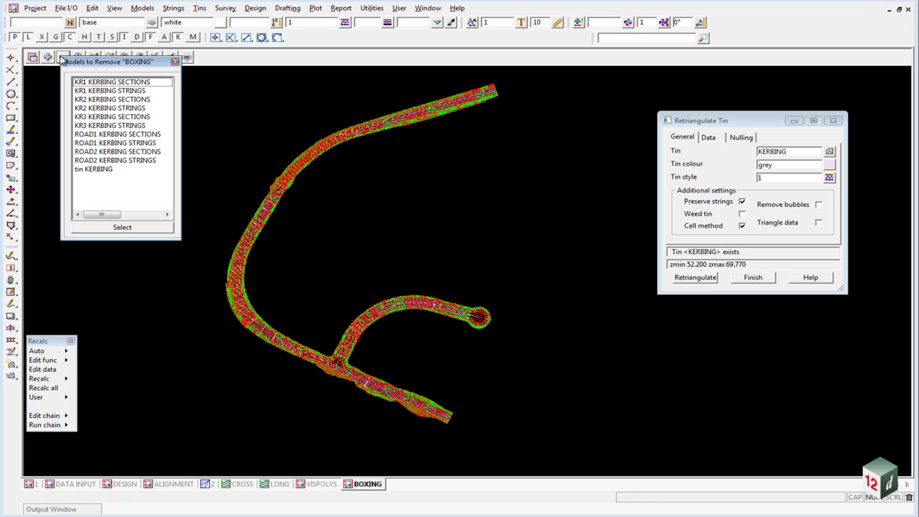
drag(92, 82, 100, 169)
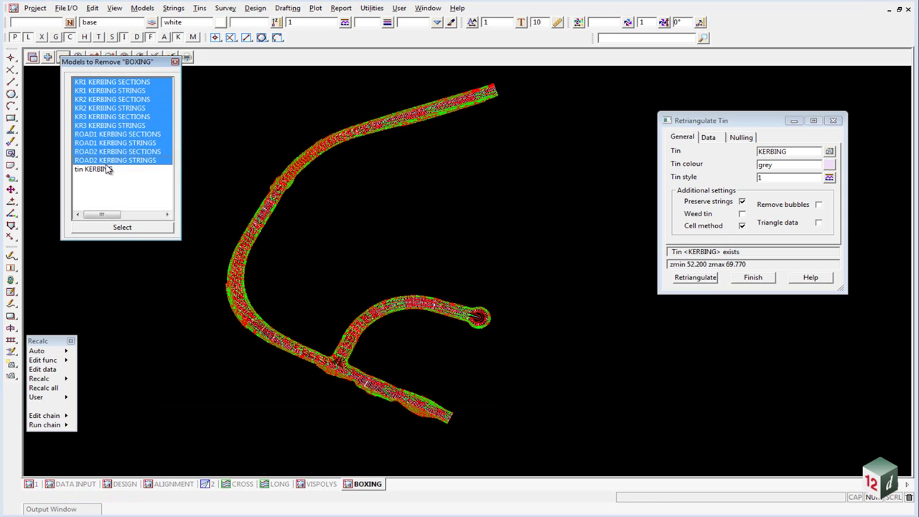
click(123, 228)
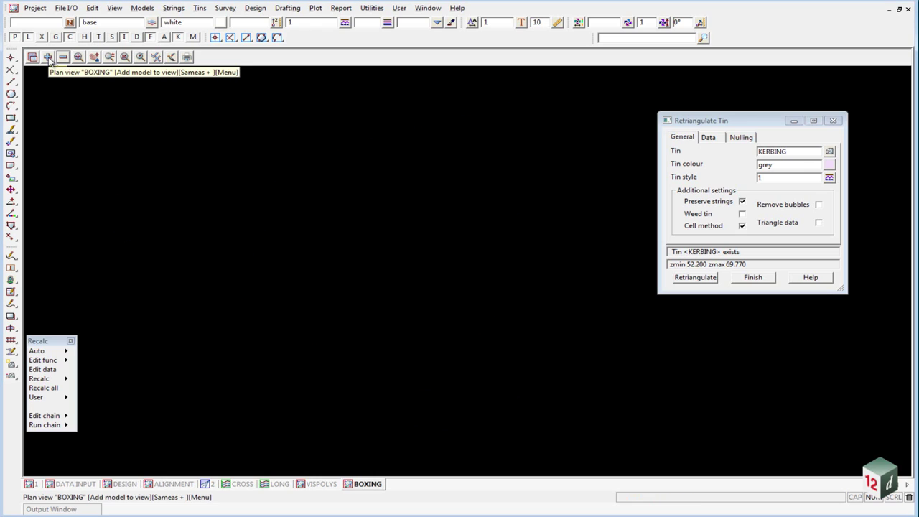
Add the *SUBB* SUBBASE string and section models to the BOXING view
click(48, 57)
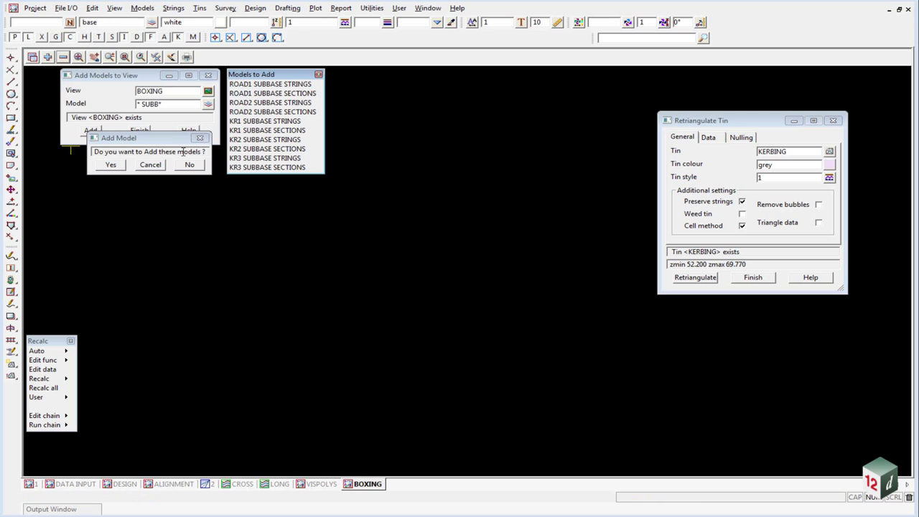
click(112, 165)
click(139, 131)
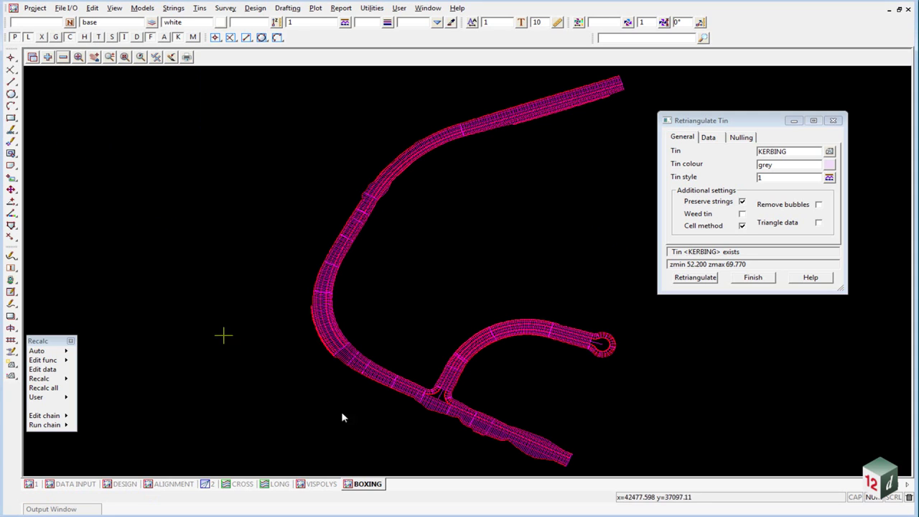
Finish the KERBING retriangulation and zoom around the SUBBASE road network in BOXING
click(752, 277)
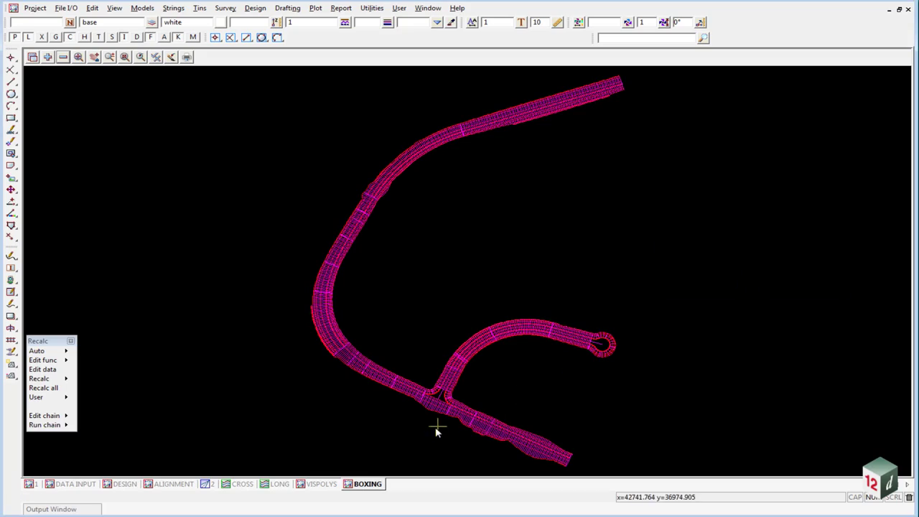
scroll(422, 418, up, 5)
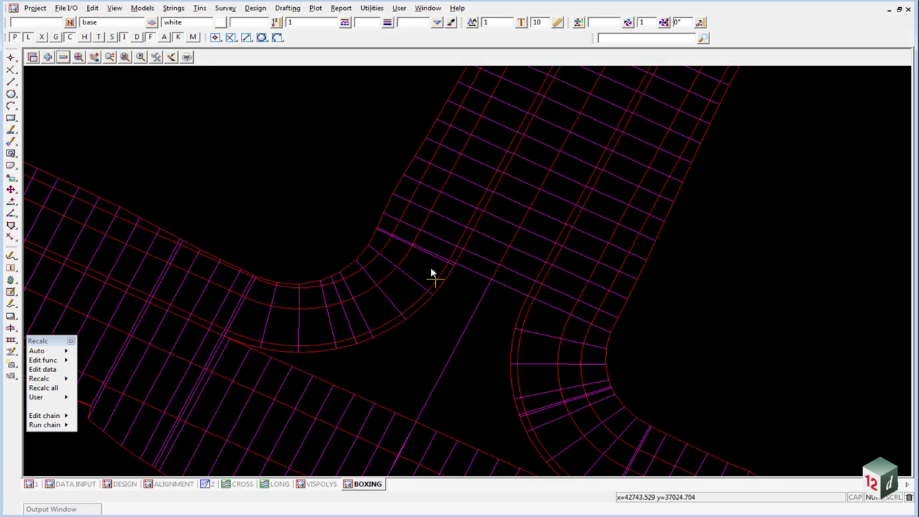
scroll(158, 162, down, 5)
scroll(561, 371, up, 10)
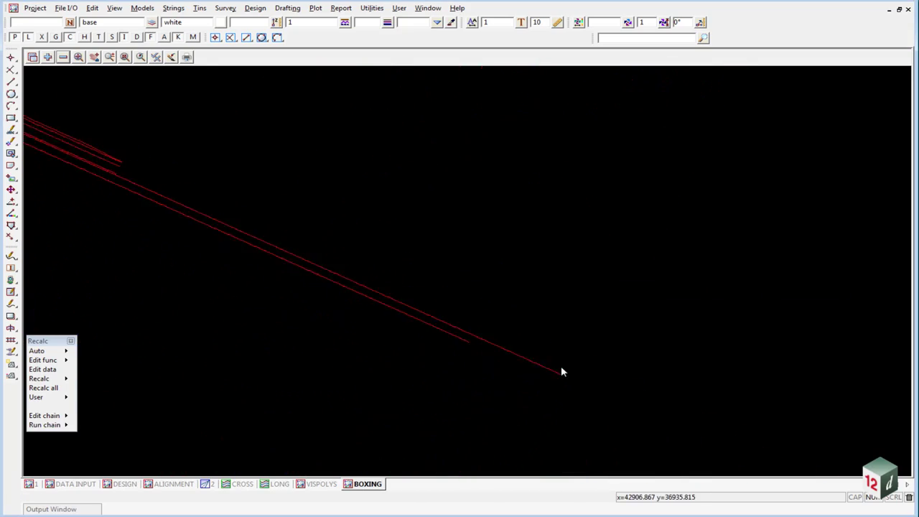
scroll(561, 371, down, 5)
scroll(703, 172, up, 3)
scroll(580, 293, down, 3)
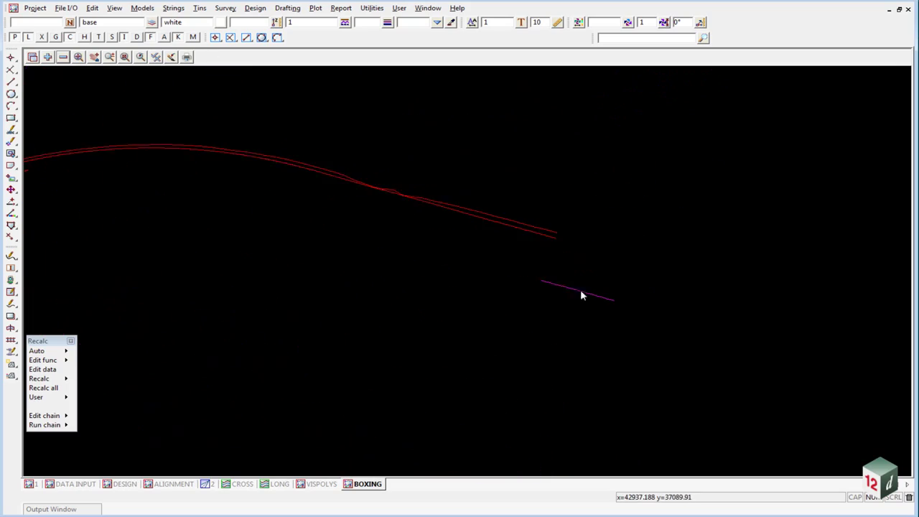
scroll(541, 300, up, 4)
scroll(541, 300, down, 6)
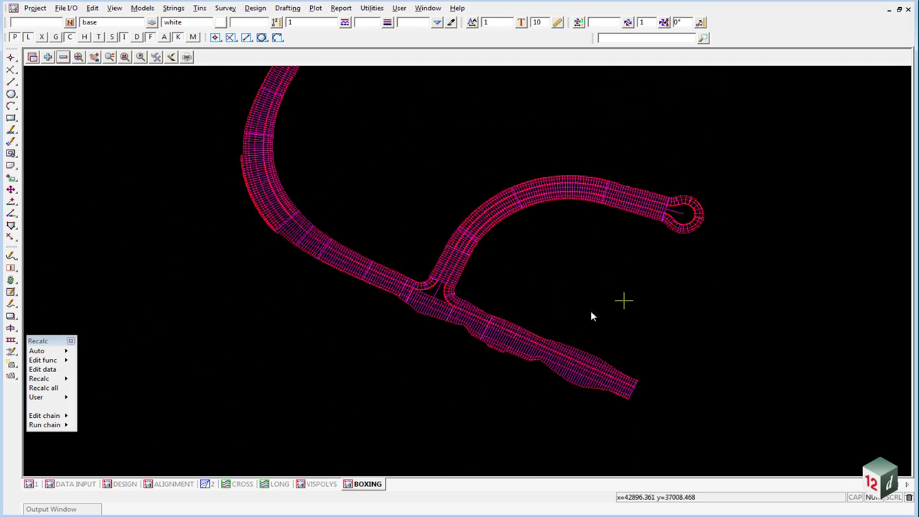
scroll(391, 234, down, 3)
scroll(455, 205, up, 4)
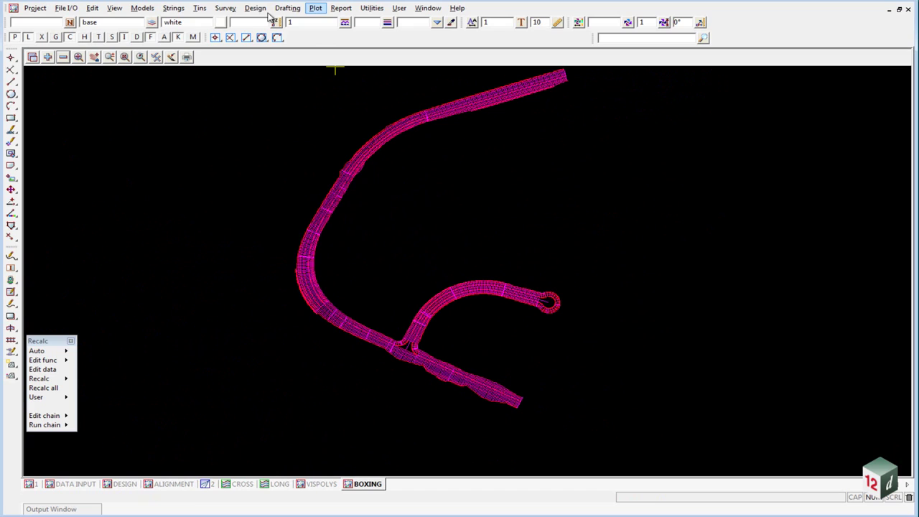
click(202, 10)
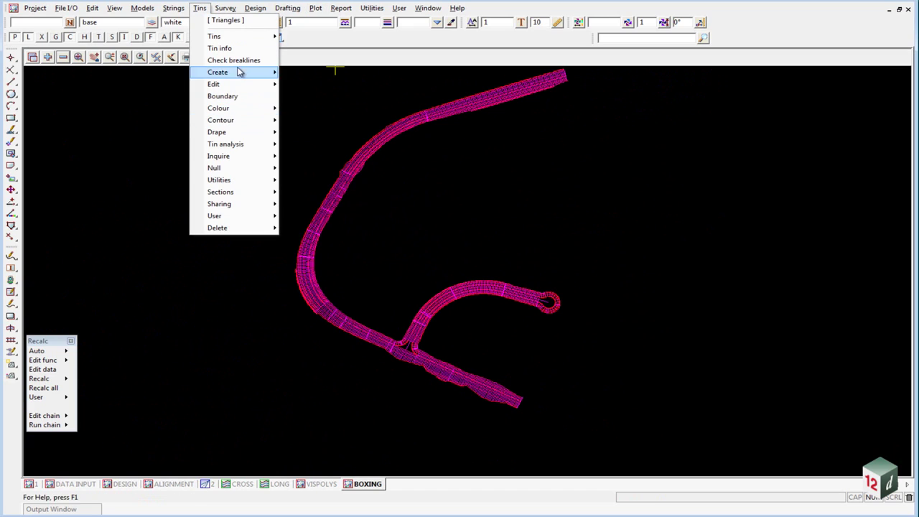
Start triangulating a tin with function TIN SUBBASE, tin name SUBBASE, coloured magenta
mouse_move(237, 76)
click(322, 88)
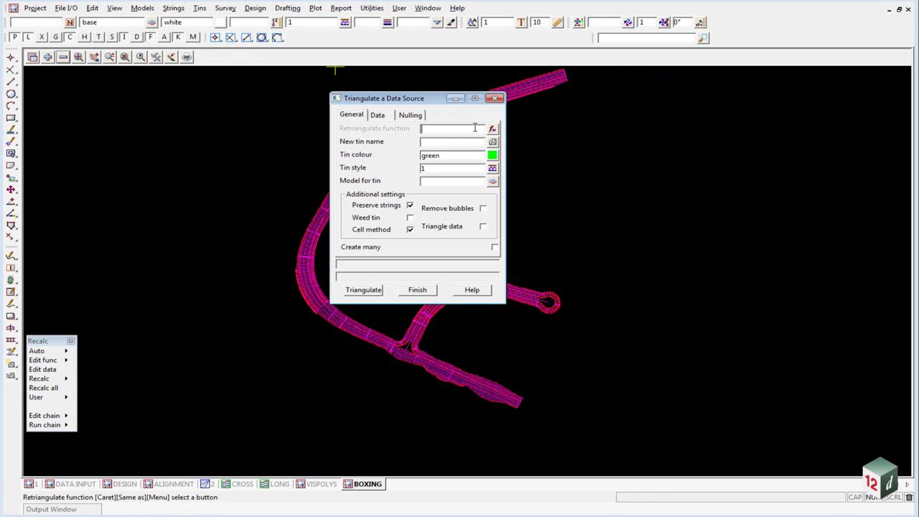
text(TIN SUBBASE)
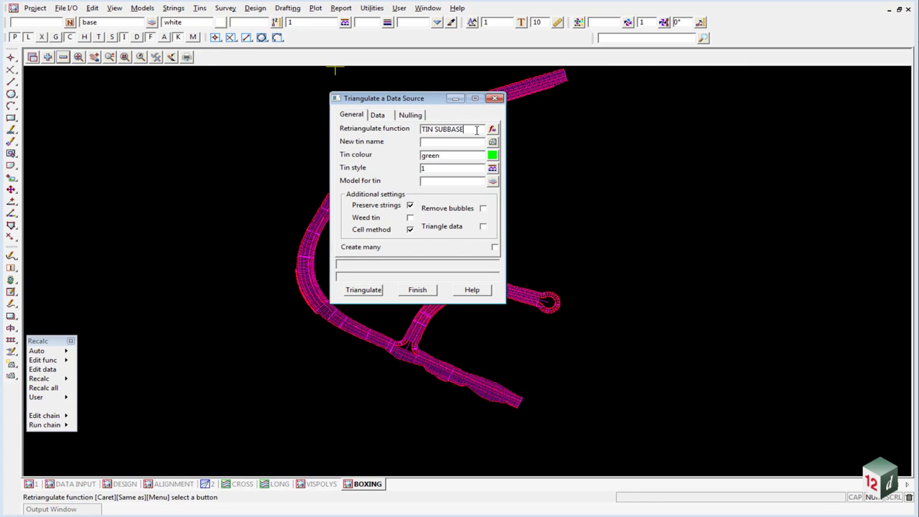
key(Return)
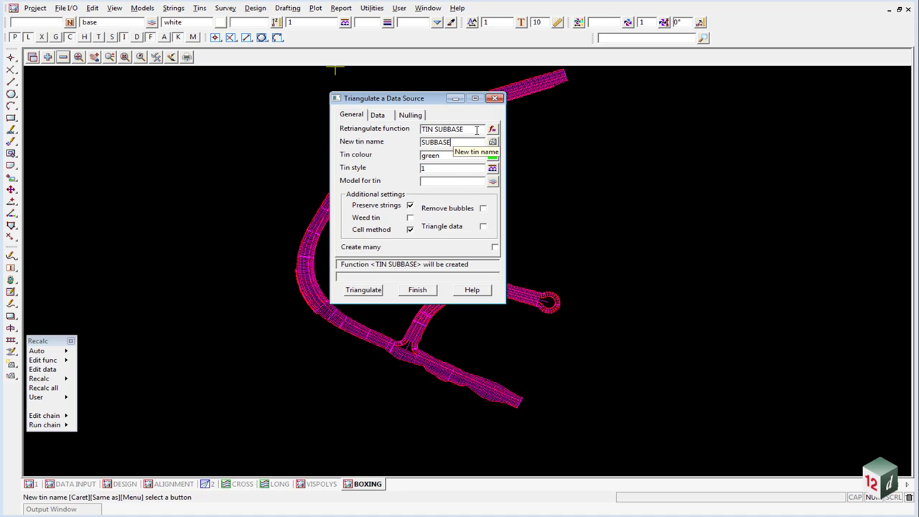
key(Return)
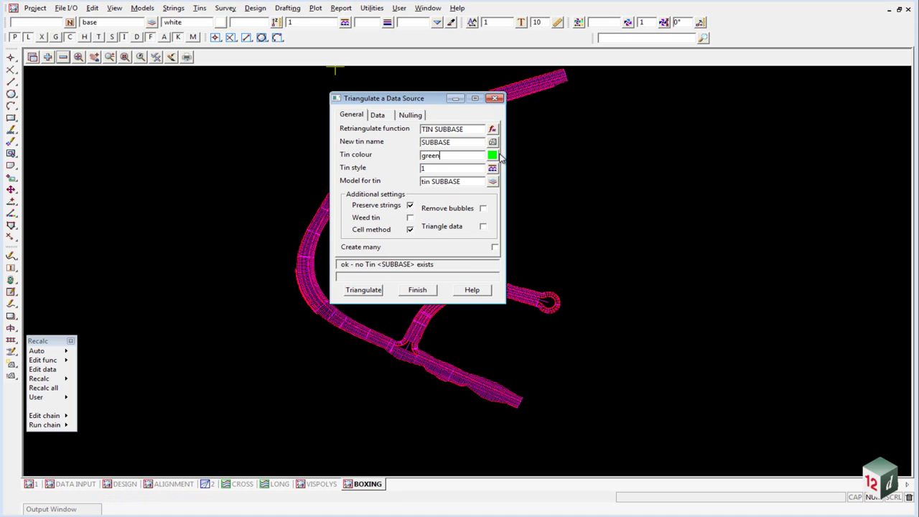
click(495, 156)
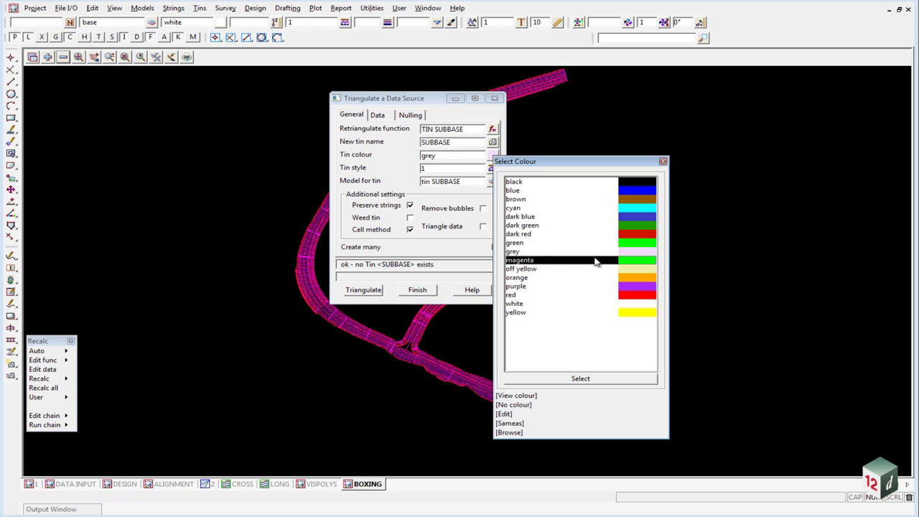
click(596, 258)
Build the SUBBASE tin from the BOXING view, using the tin DESIGN BDY string as null polygon
click(378, 119)
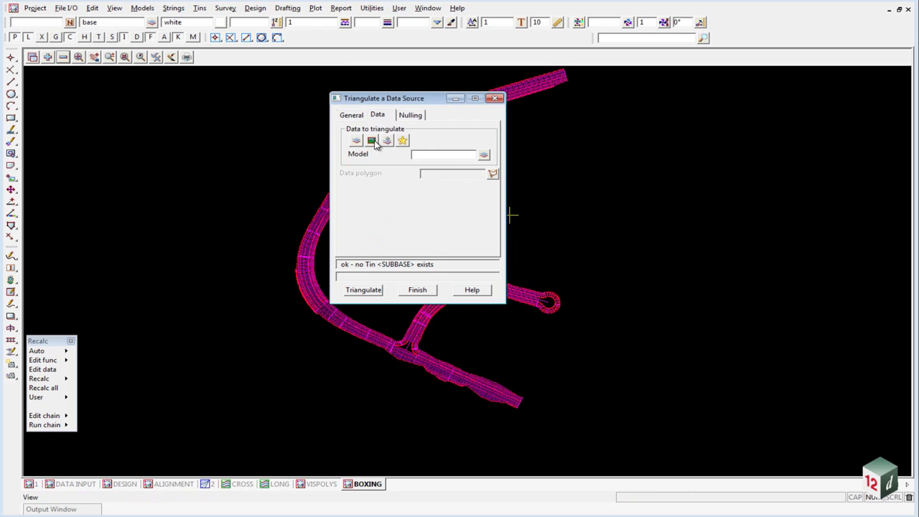
click(371, 141)
click(484, 155)
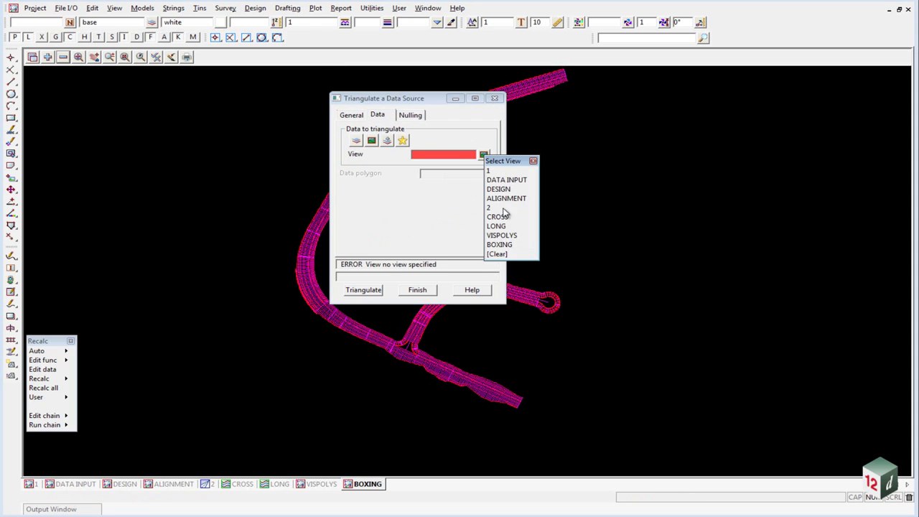
click(501, 245)
click(415, 117)
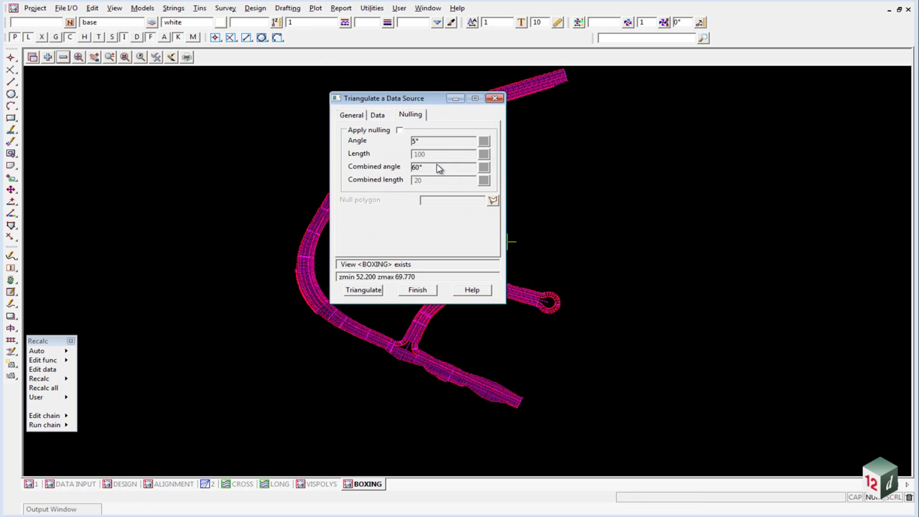
click(491, 201)
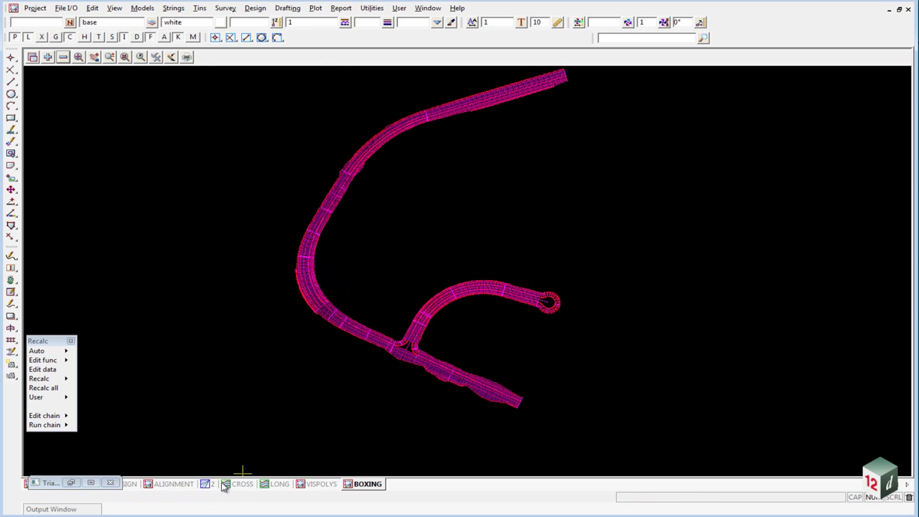
click(131, 484)
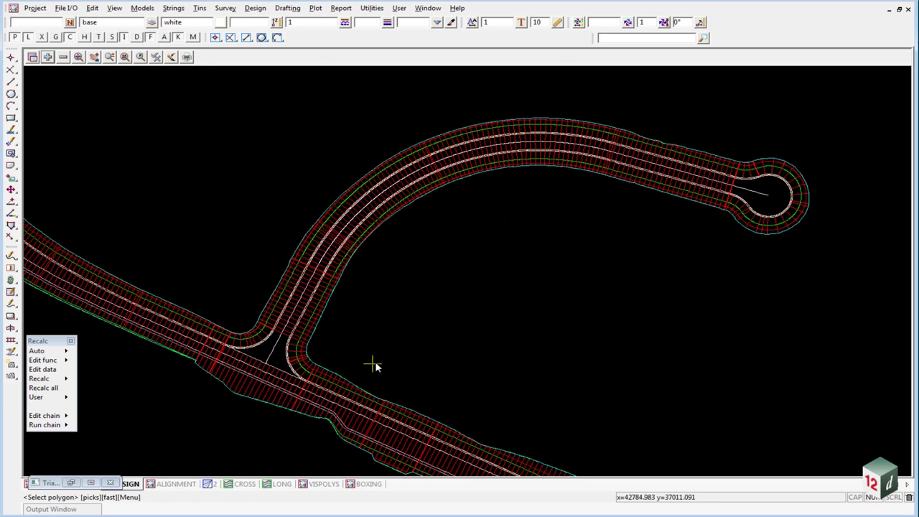
click(309, 356)
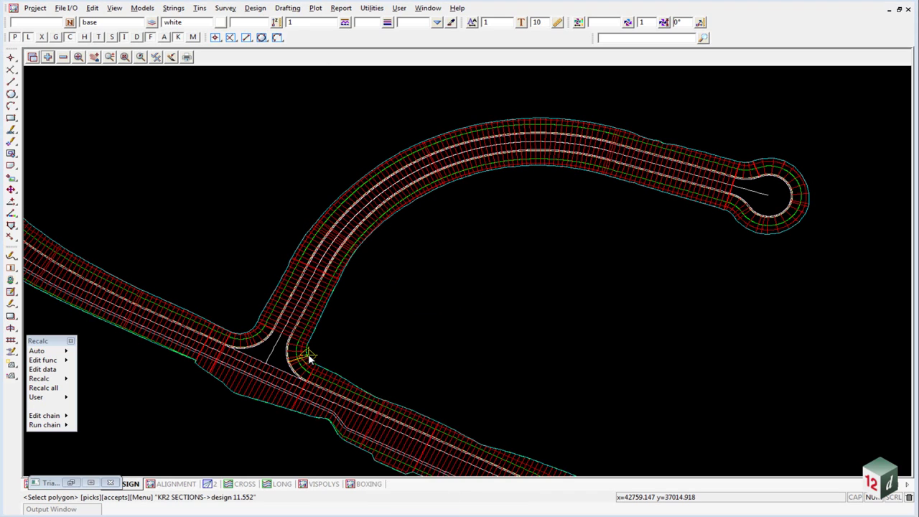
click(308, 356)
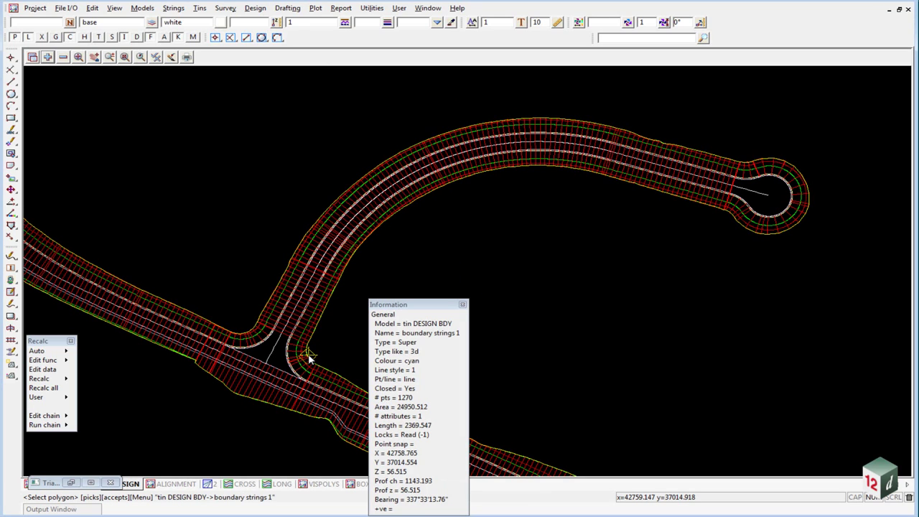
middle_click(260, 414)
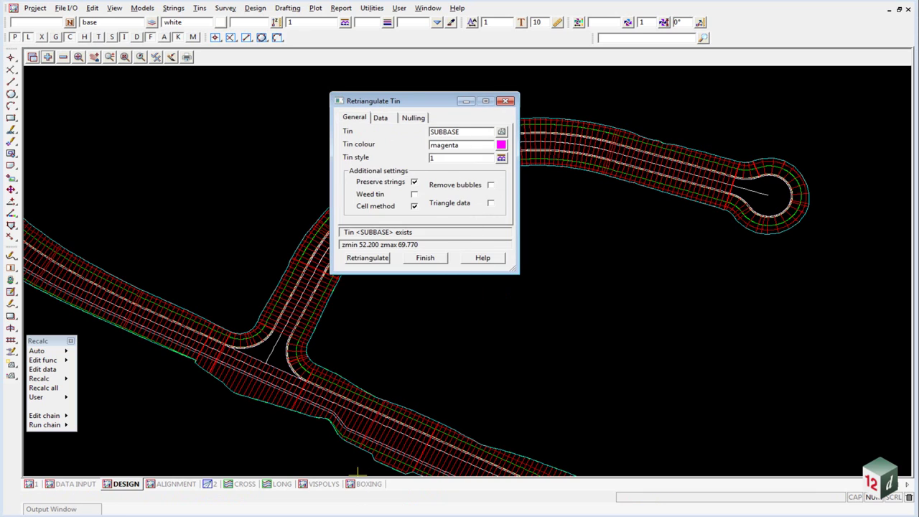
Add the SUBBASE tin to the BOXING view and inspect it along the road junction
click(367, 484)
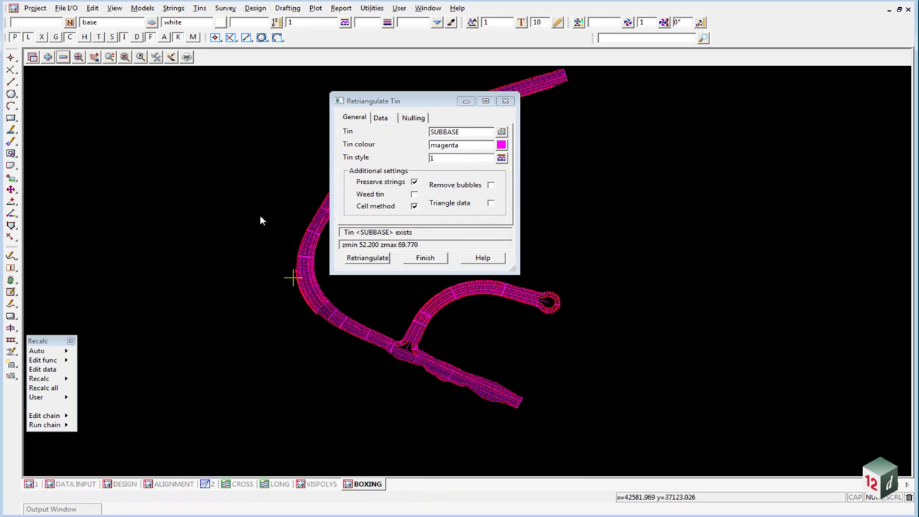
click(48, 57)
scroll(155, 239, down, 15)
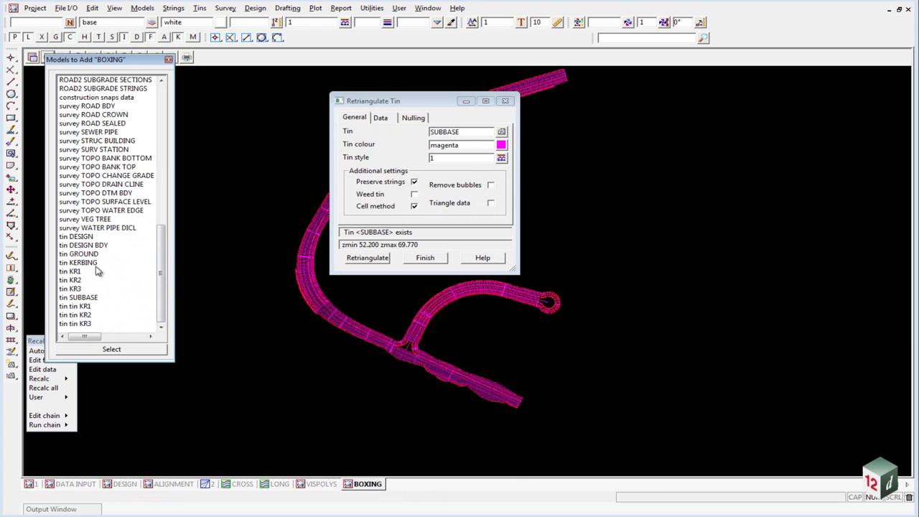
click(89, 300)
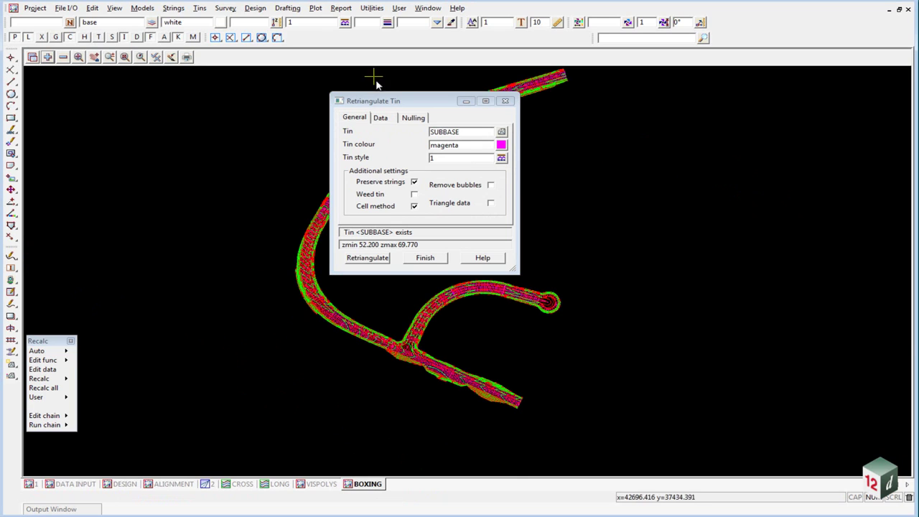
drag(386, 102, 657, 100)
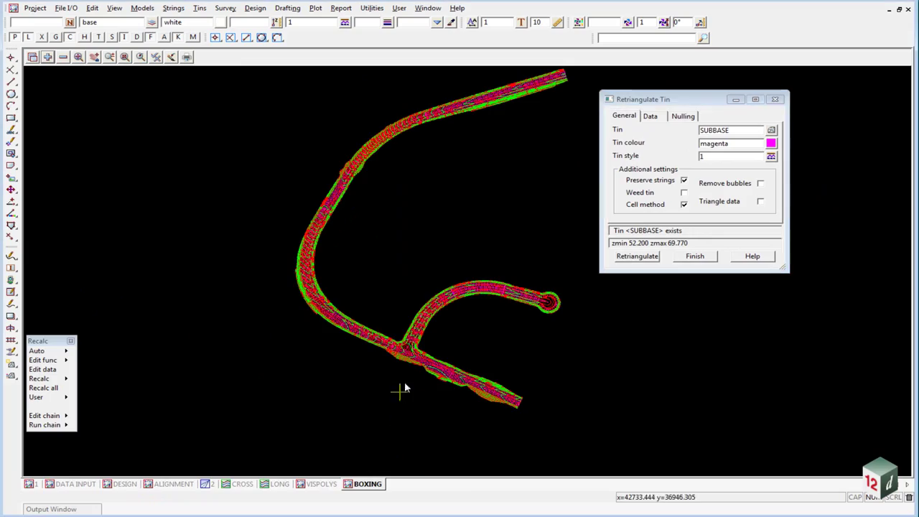
scroll(406, 347, up, 5)
middle_drag(410, 381, 538, 150)
scroll(295, 192, down, 3)
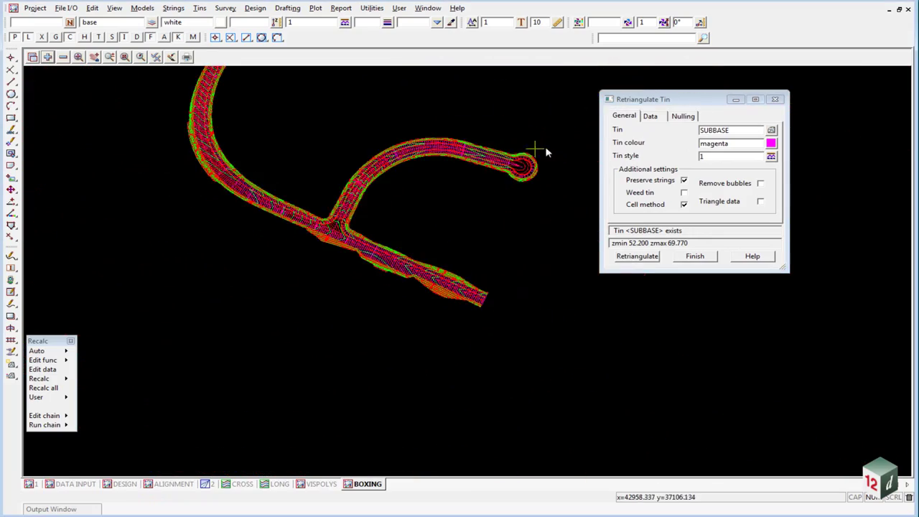
scroll(516, 165, up, 3)
scroll(433, 199, up, 4)
scroll(496, 246, down, 6)
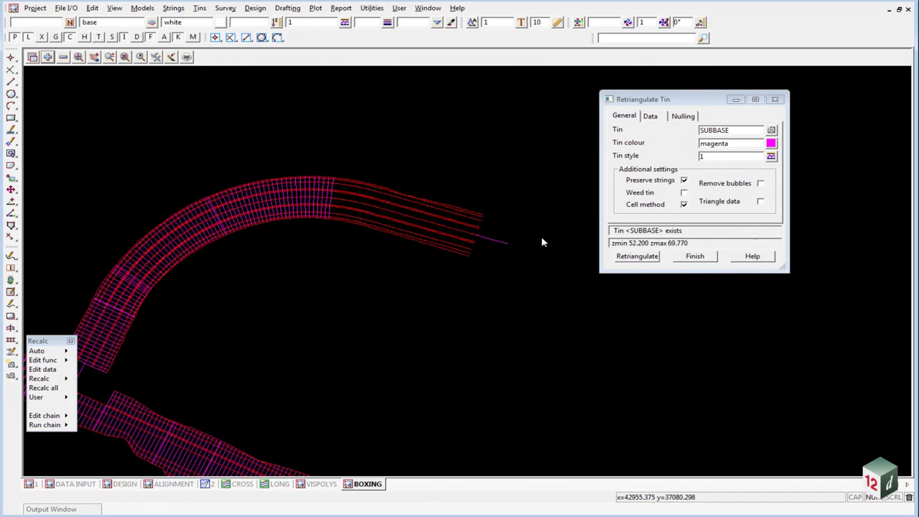
scroll(314, 232, up, 1)
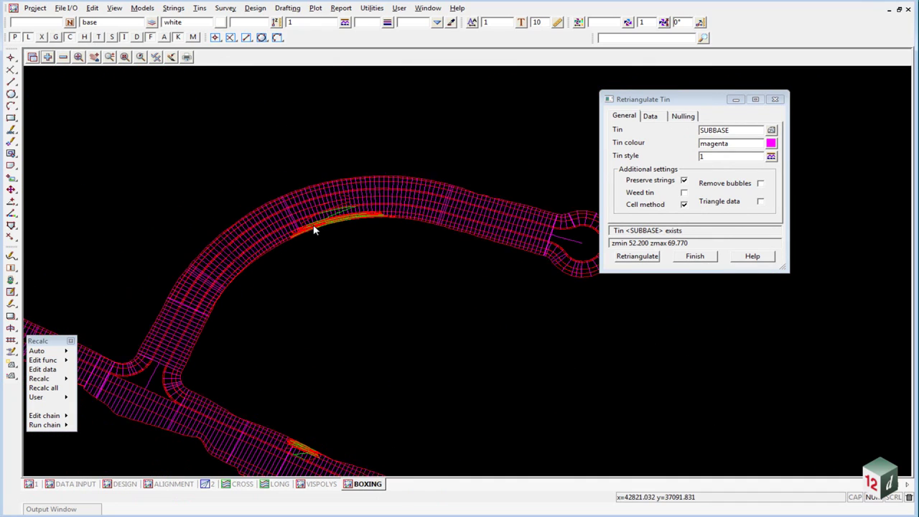
Turn the tin's solid fill on to check it, then turn it back off
click(155, 57)
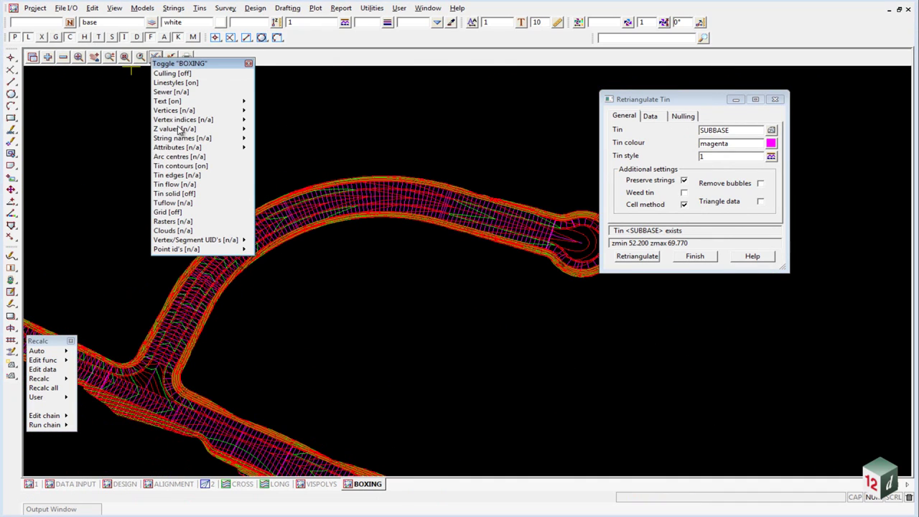
click(173, 194)
scroll(502, 309, down, 3)
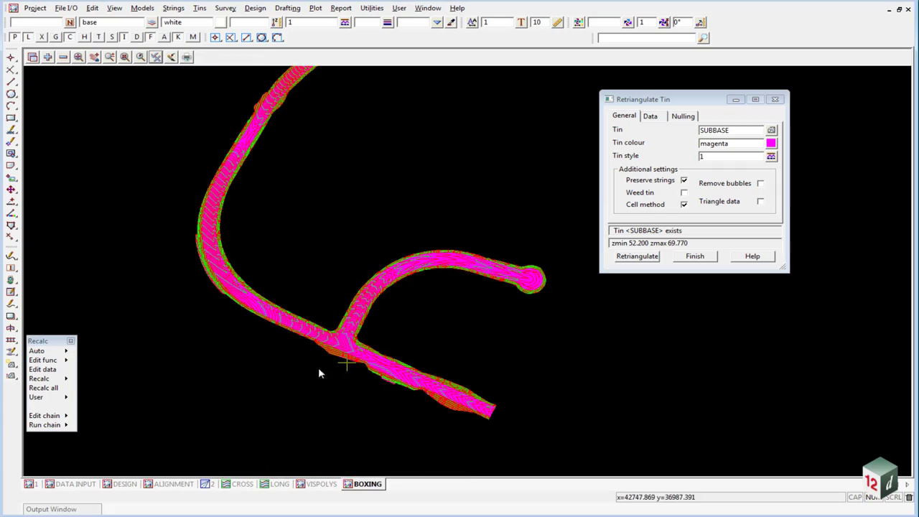
scroll(306, 342, up, 3)
scroll(428, 426, down, 2)
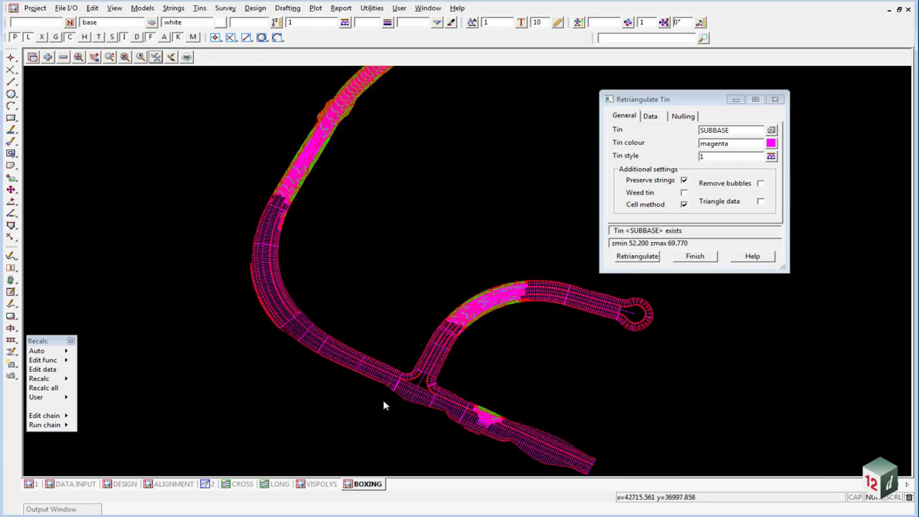
scroll(383, 344, down, 2)
scroll(428, 129, up, 3)
scroll(426, 124, down, 4)
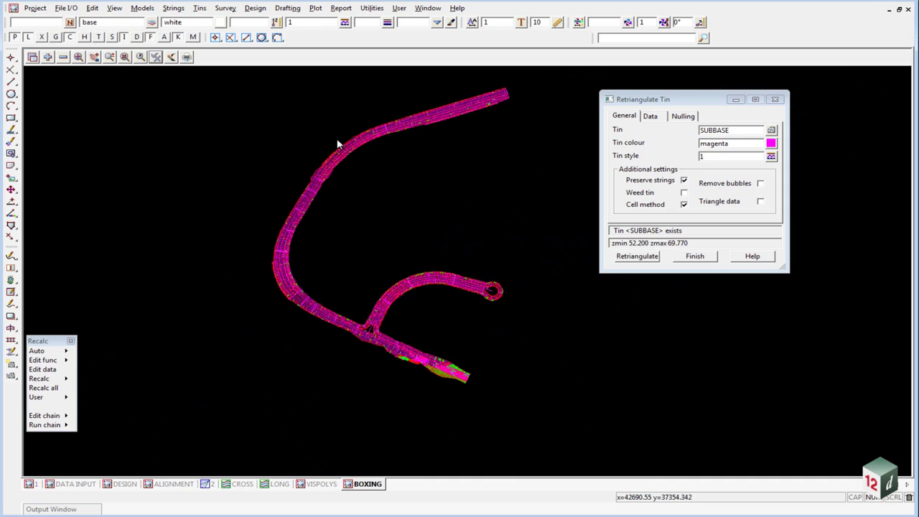
click(156, 57)
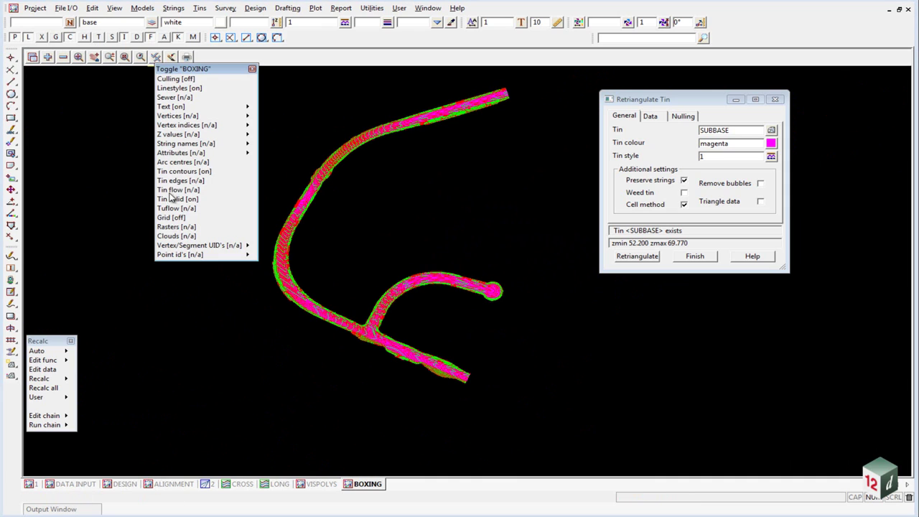
click(171, 197)
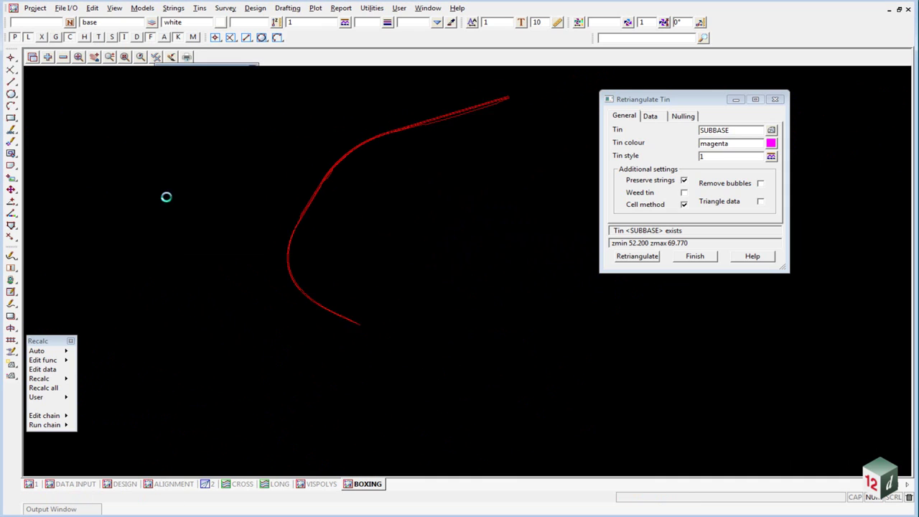
In the project Tag Tree, create a new tag named 'SUBBASE DATA'
click(35, 8)
mouse_move(69, 86)
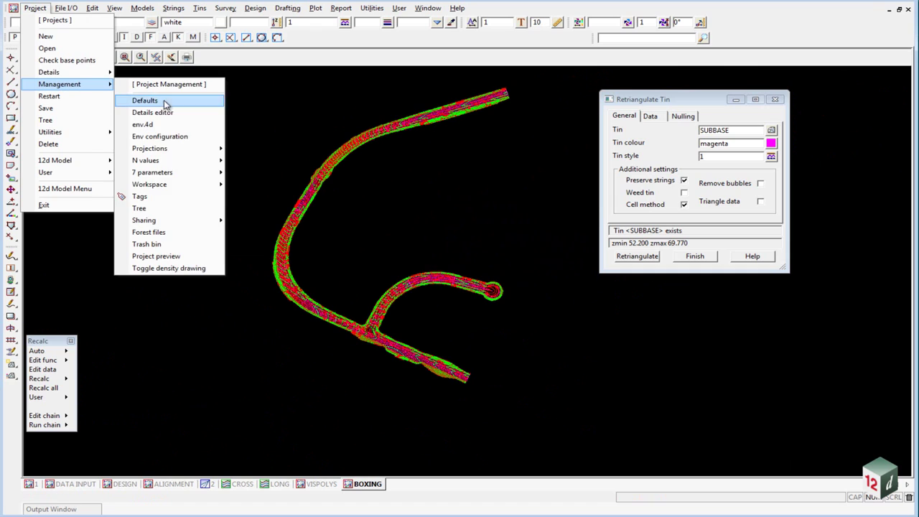
click(170, 196)
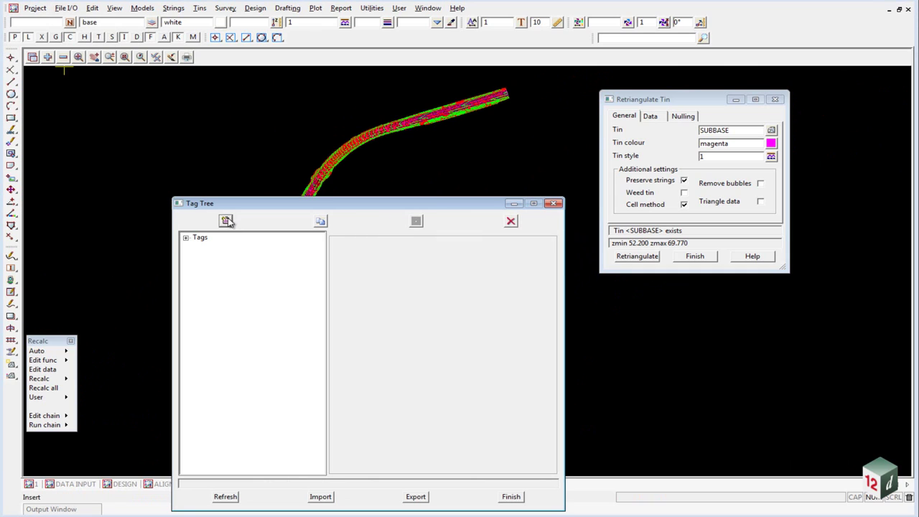
click(225, 221)
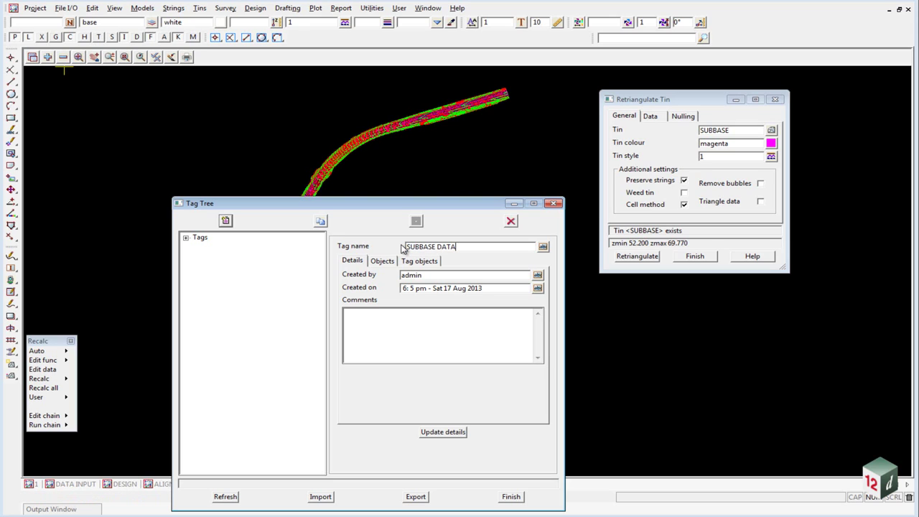
click(441, 431)
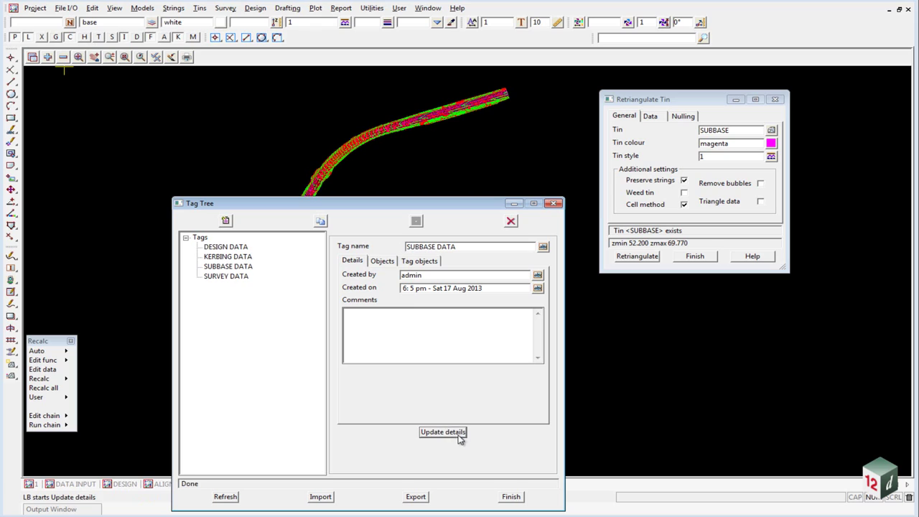
Tag the BOXING view's objects under SUBBASE DATA, save, and close the tag tree
click(420, 263)
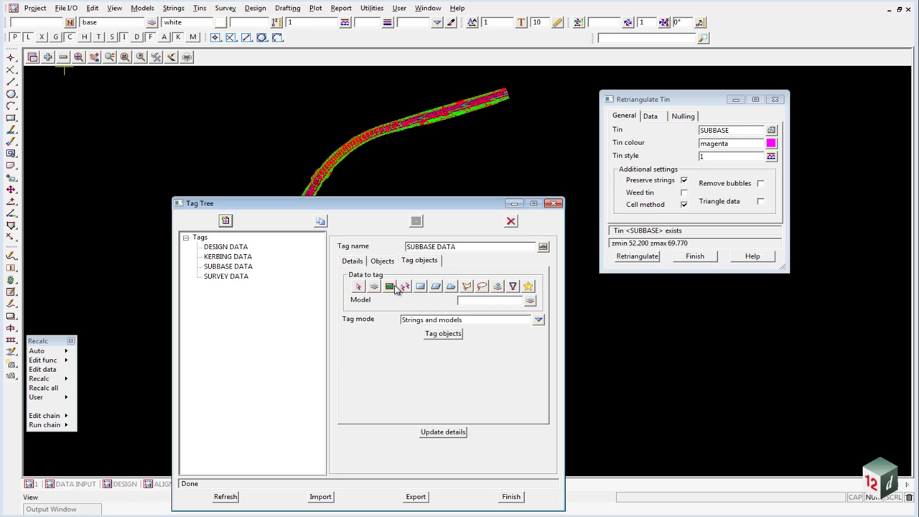
click(389, 286)
click(530, 301)
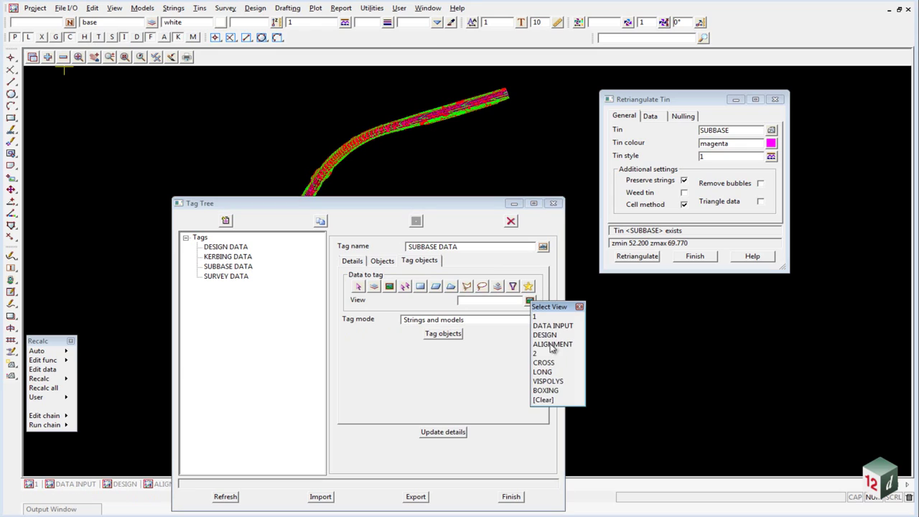
click(545, 391)
click(442, 333)
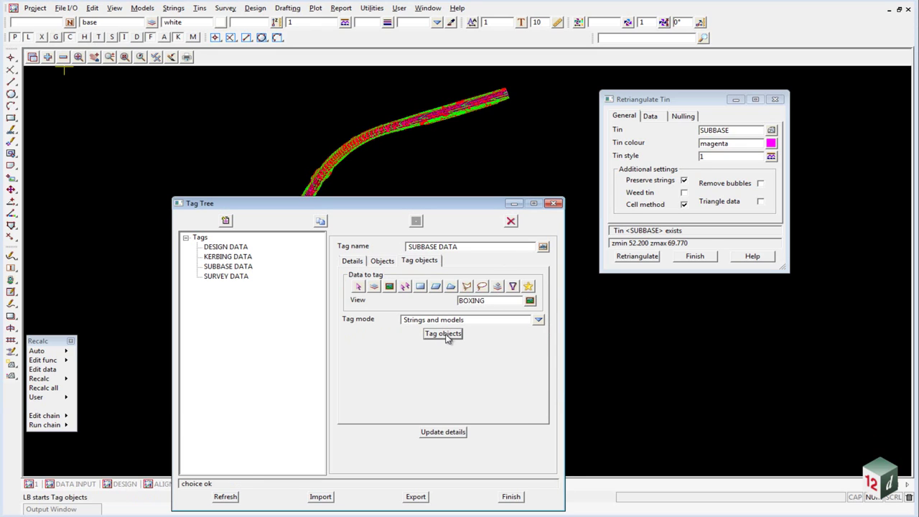
click(451, 432)
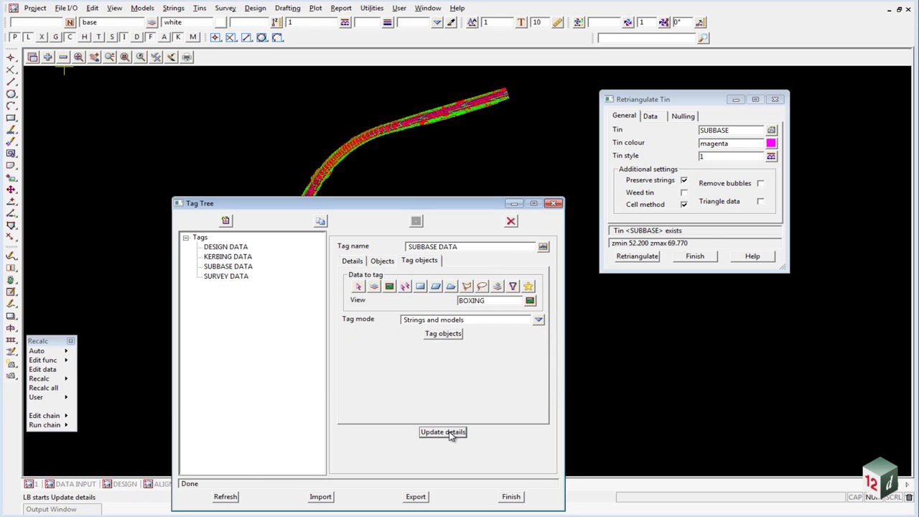
click(511, 497)
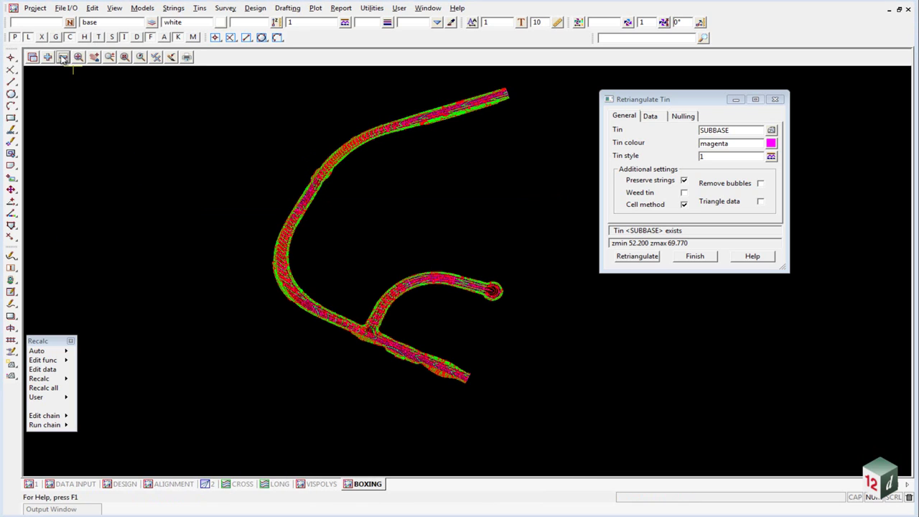
Remove all ten SUBBASE models from the BOXING view
click(63, 57)
drag(104, 81, 101, 174)
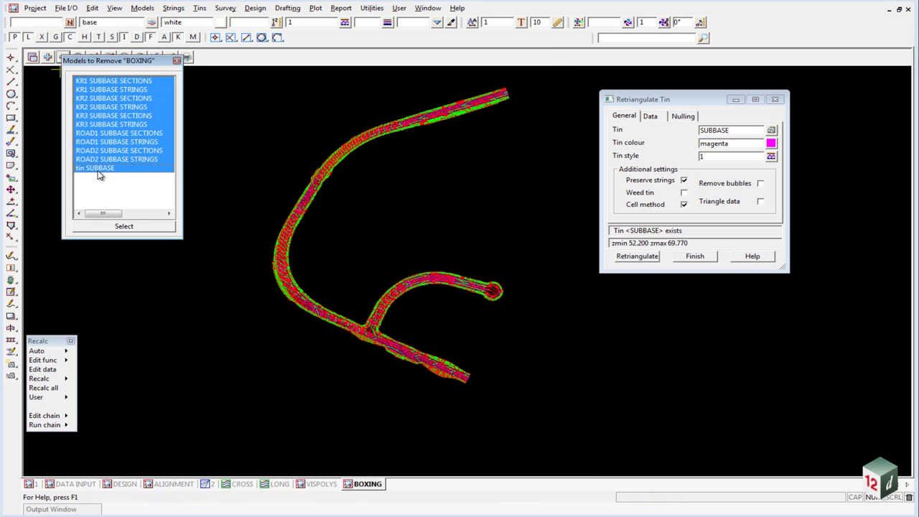
click(135, 226)
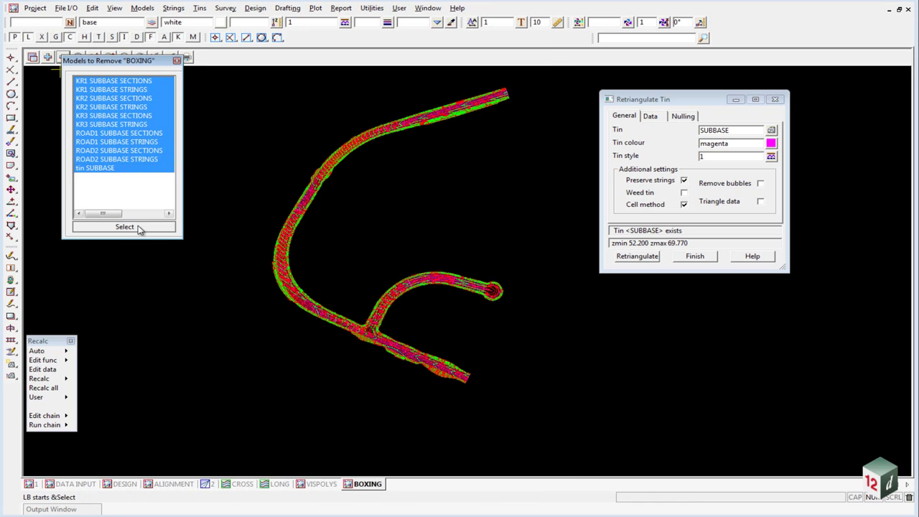
Add the *SUBG* SUBGRADE models to BOXING and finish the SUBBASE retriangulation
click(46, 57)
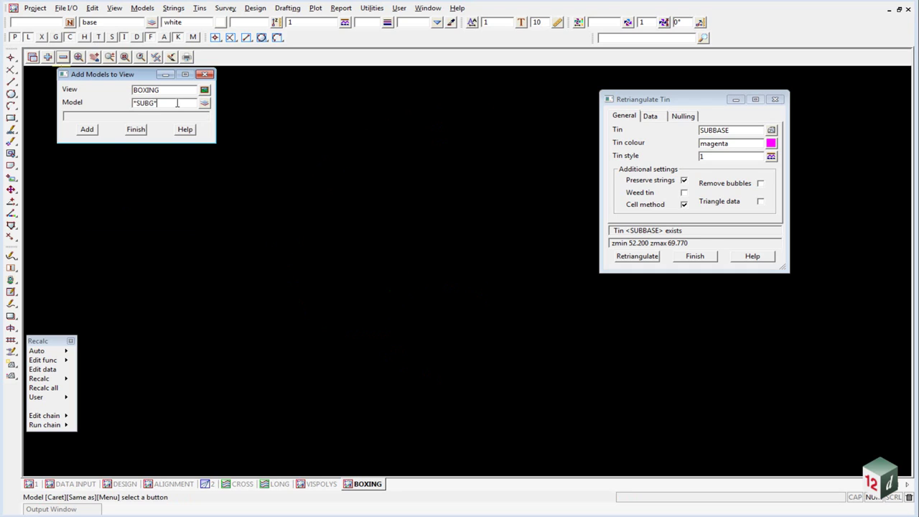
key(Return)
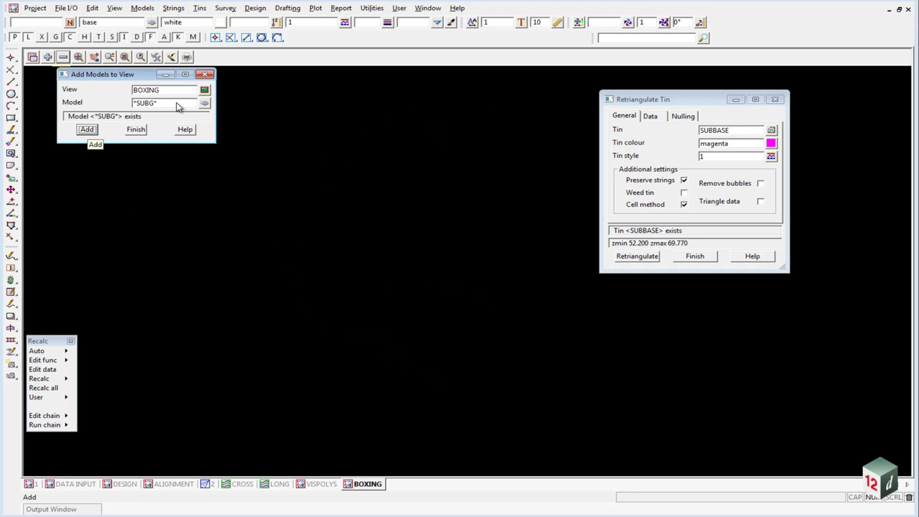
click(88, 131)
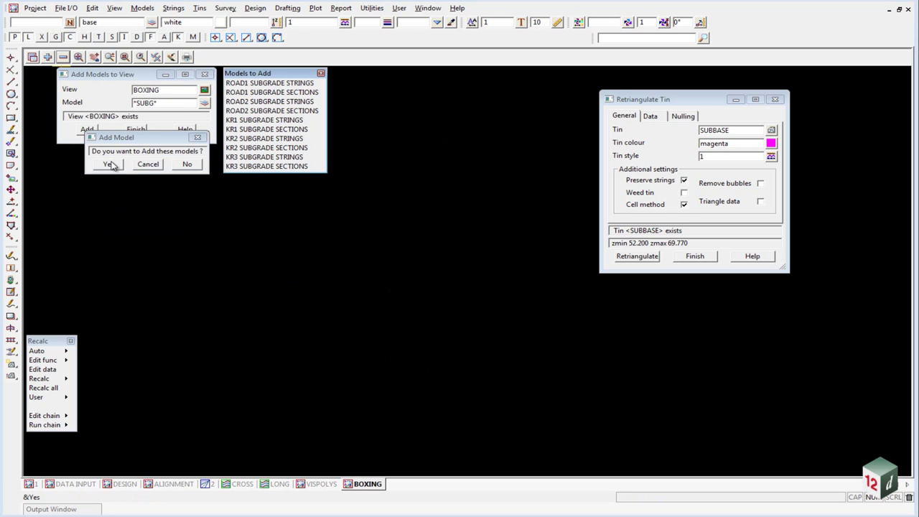
click(109, 164)
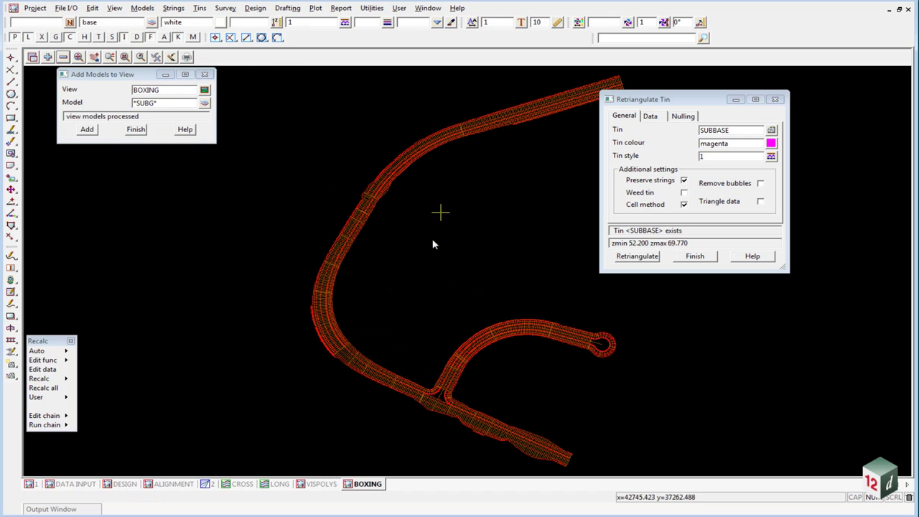
click(687, 257)
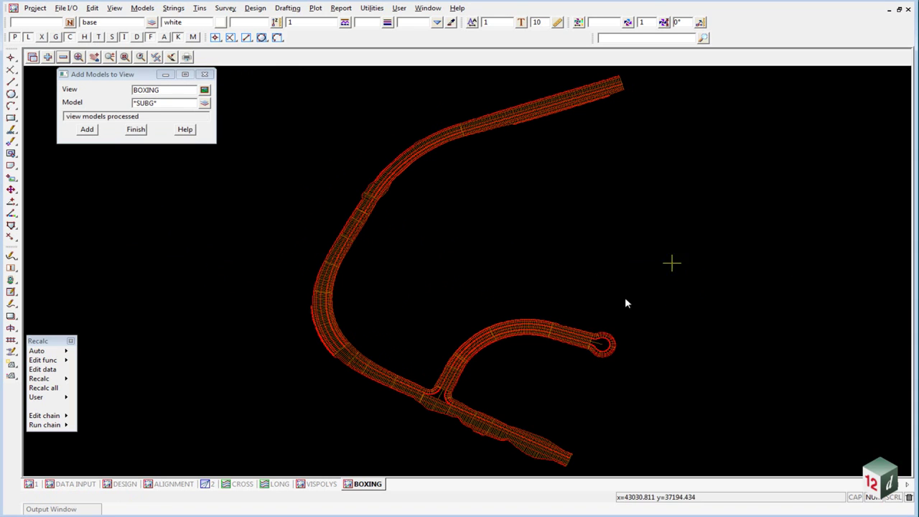
scroll(426, 429, up, 5)
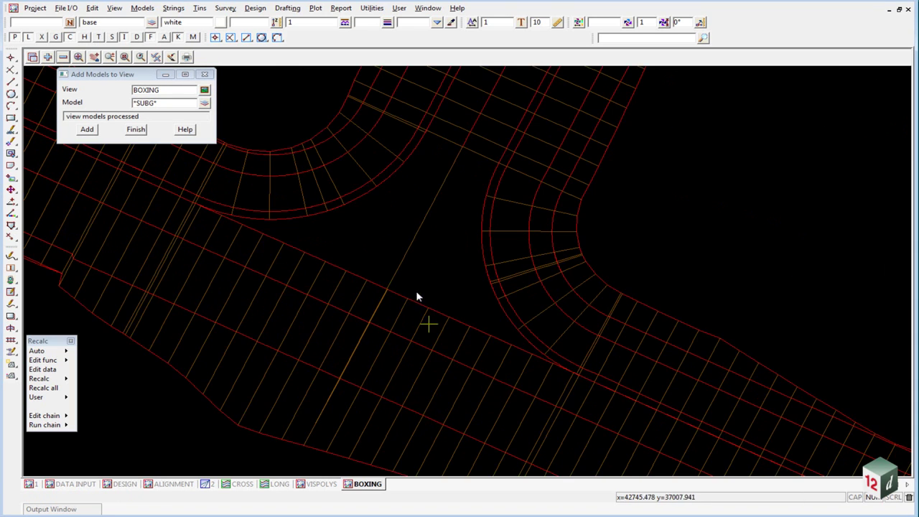
scroll(256, 143, down, 8)
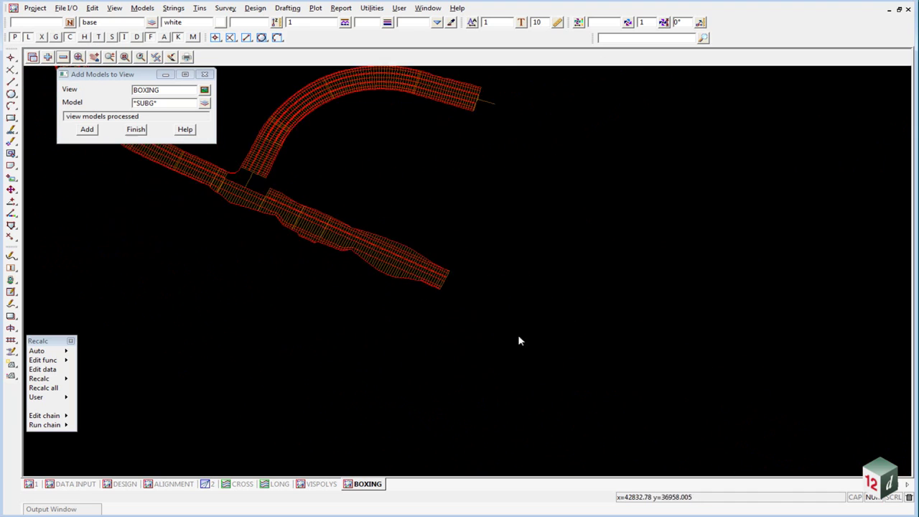
scroll(519, 341, down, 3)
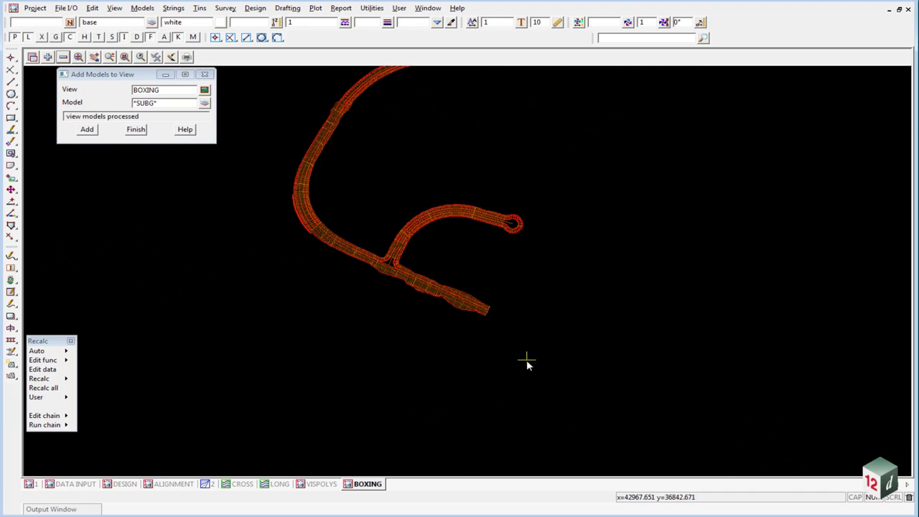
Start triangulating a tin with function TIN SUBGRADE, tin name SUBGRADE, coloured brown
click(201, 9)
mouse_move(227, 73)
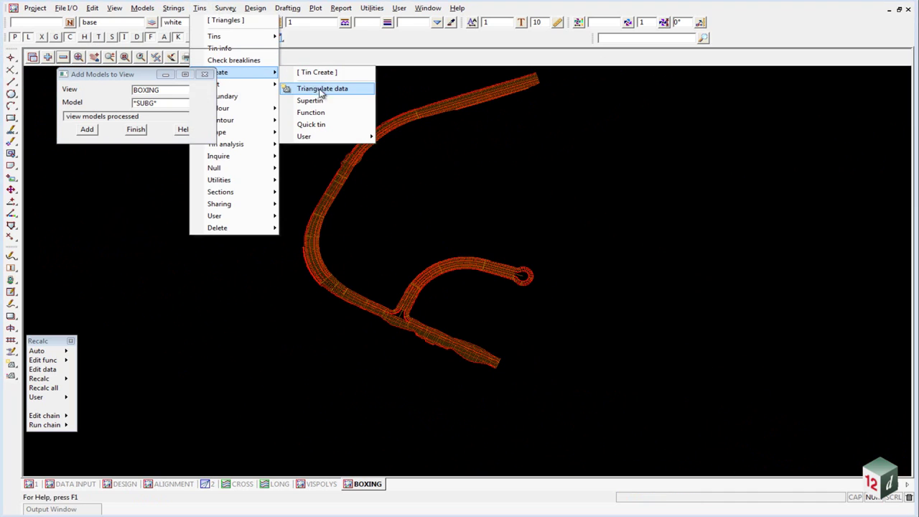
click(320, 90)
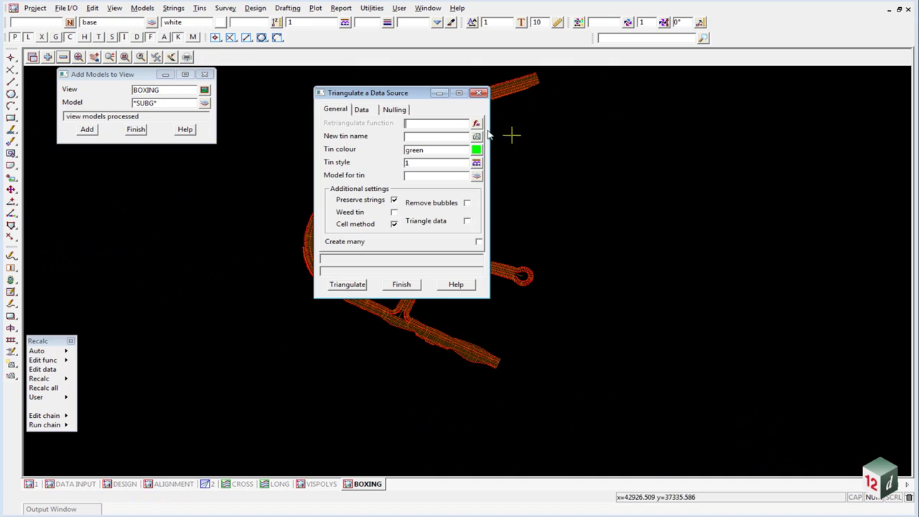
click(444, 123)
text(TIN SUBGRADE)
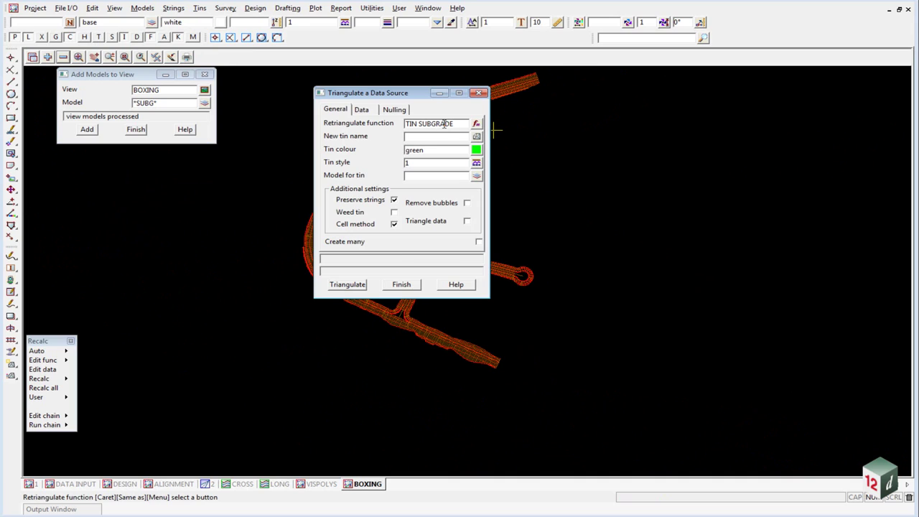
key(Return)
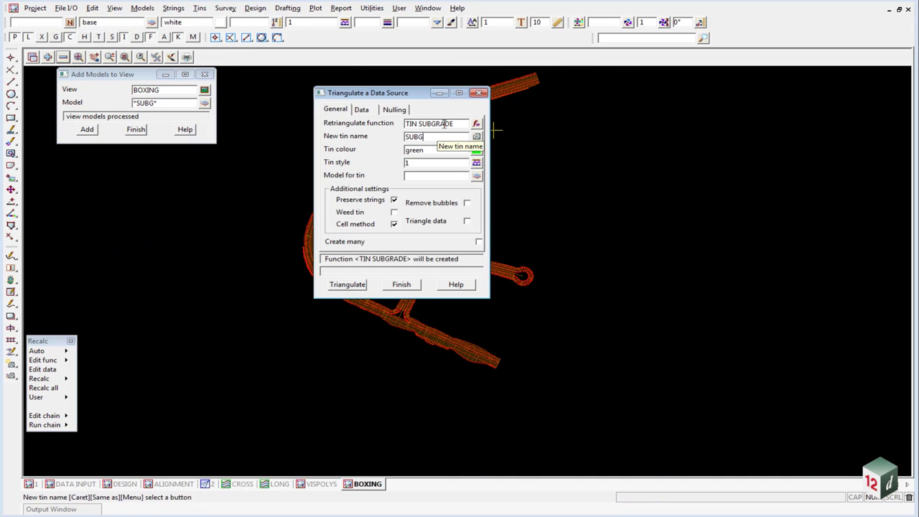
key(Return)
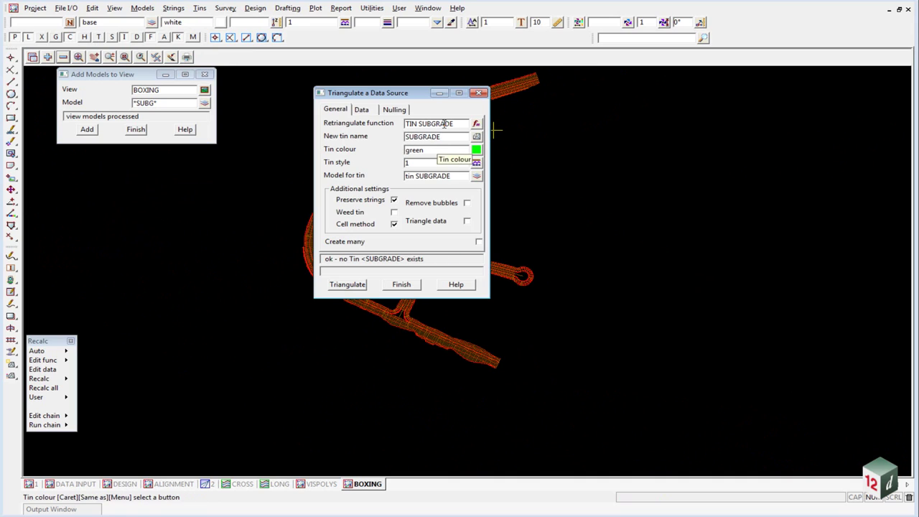
click(476, 151)
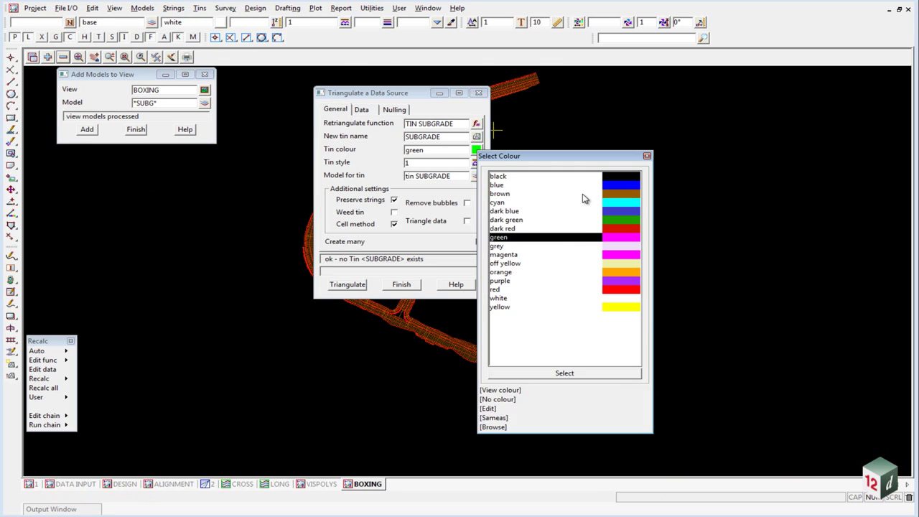
double_click(582, 193)
Use the BOXING view as the SUBGRADE tin's data source
click(362, 109)
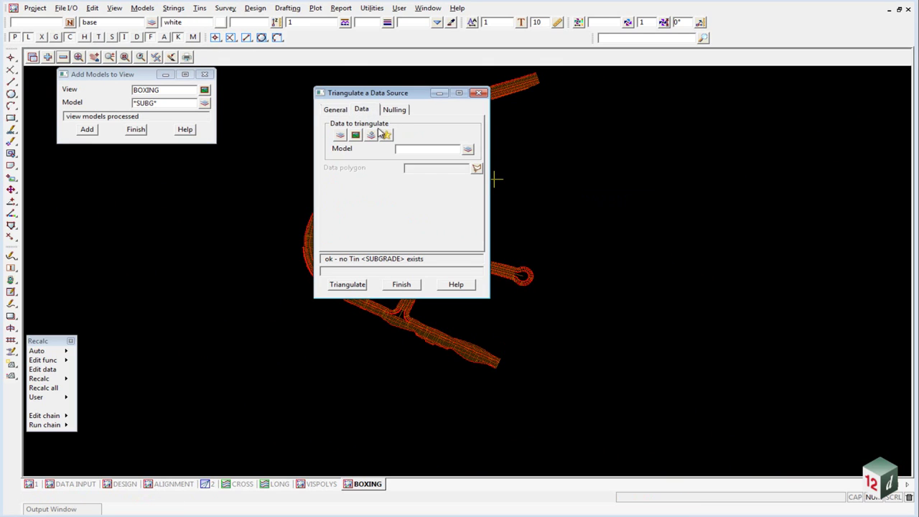
click(355, 135)
click(468, 150)
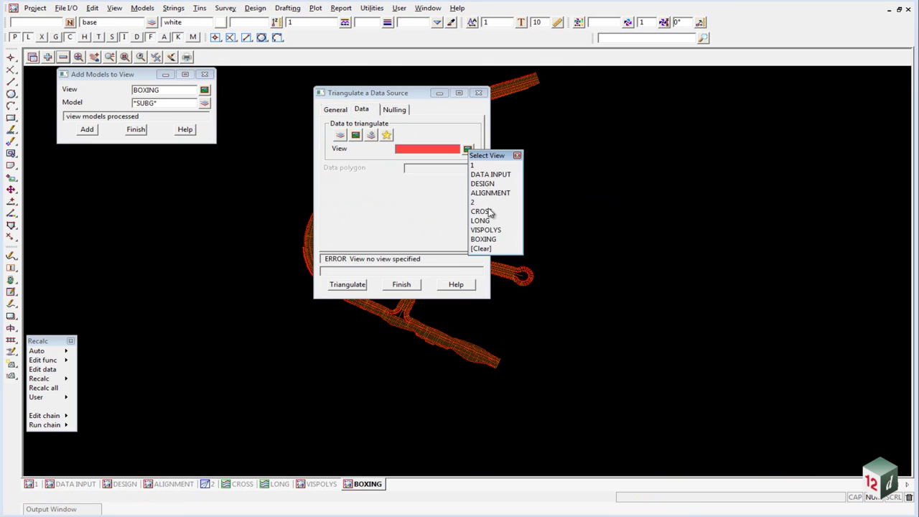
double_click(491, 239)
Null the SUBGRADE tin with the design boundary string and triangulate it
click(395, 110)
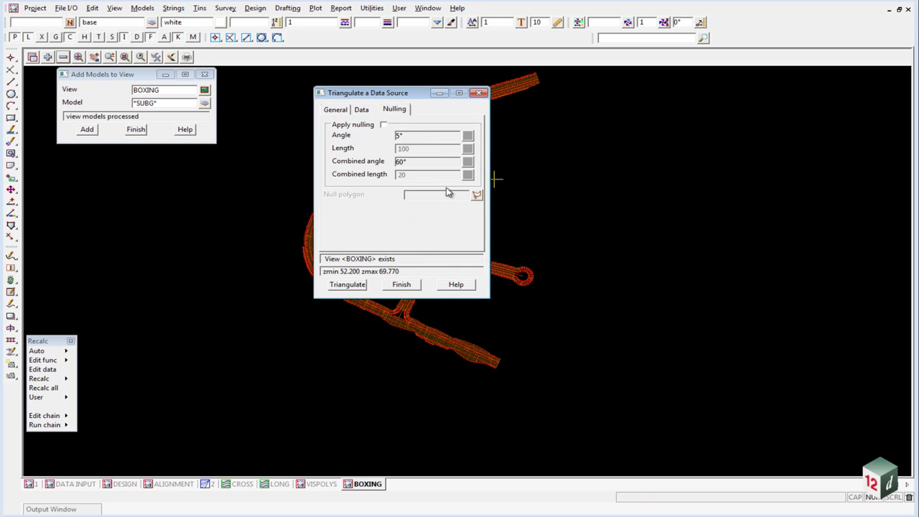
click(471, 190)
click(133, 483)
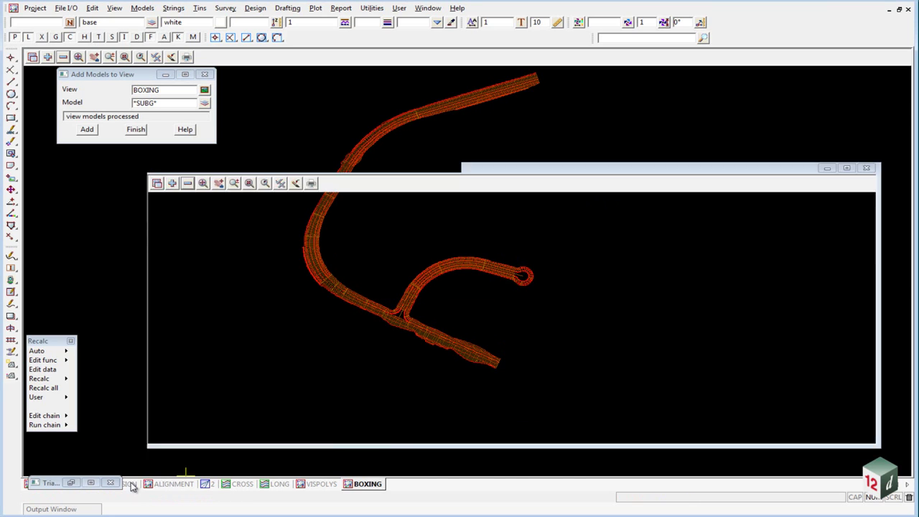
click(346, 270)
click(347, 272)
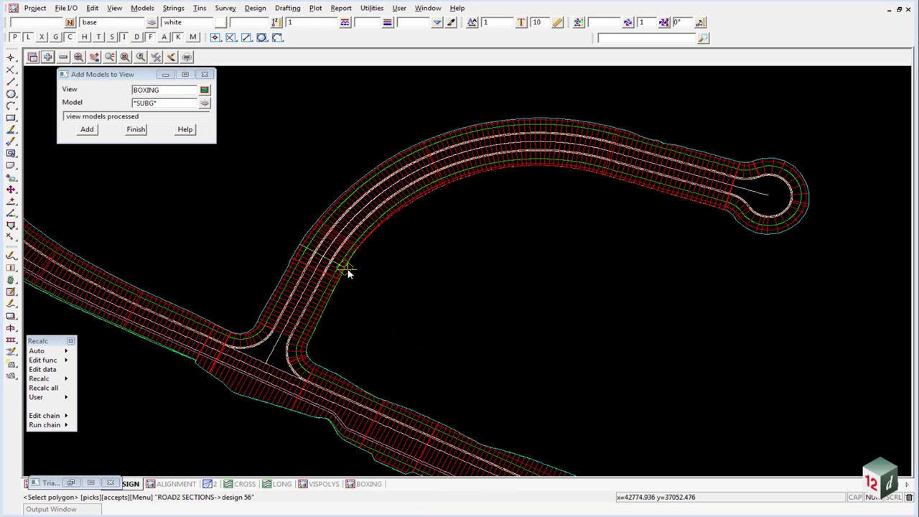
click(348, 271)
middle_click(347, 271)
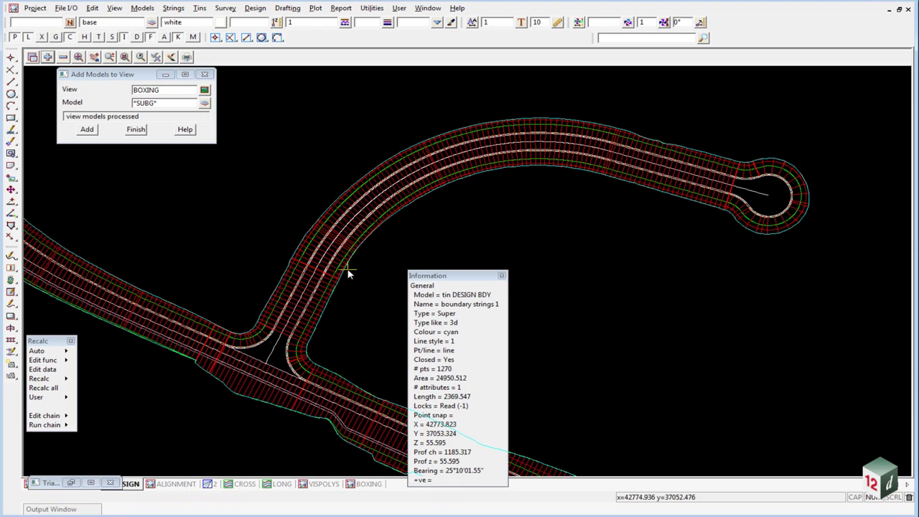
click(357, 285)
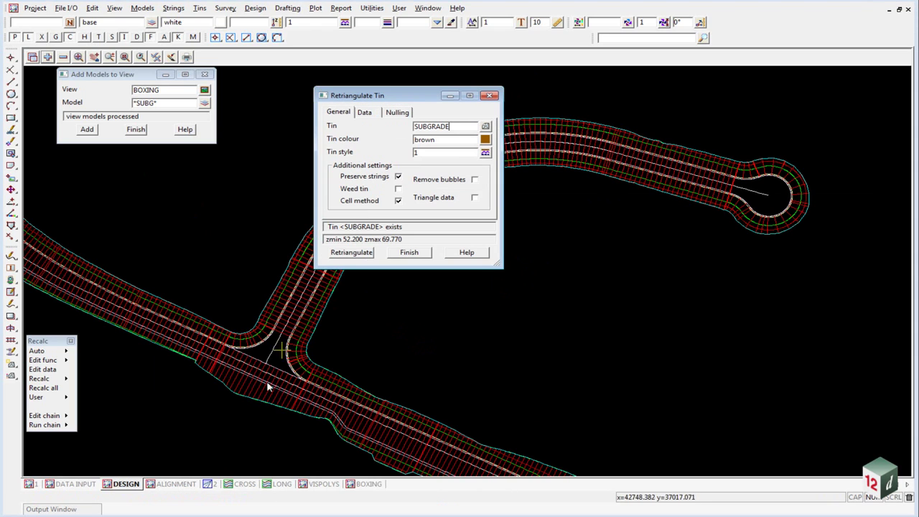
click(371, 485)
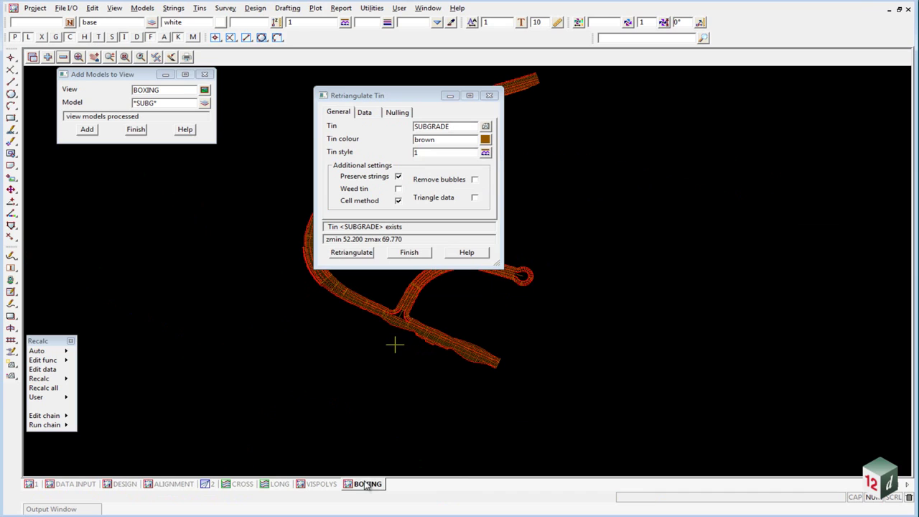
Add the SUBGRADE tin to the BOXING view
click(44, 59)
scroll(166, 265, down, 15)
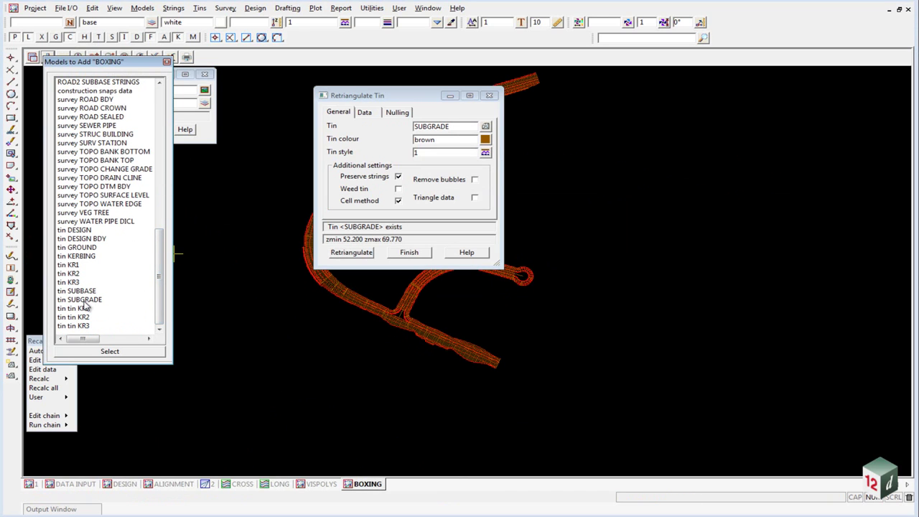
click(79, 299)
click(109, 351)
drag(389, 95, 695, 98)
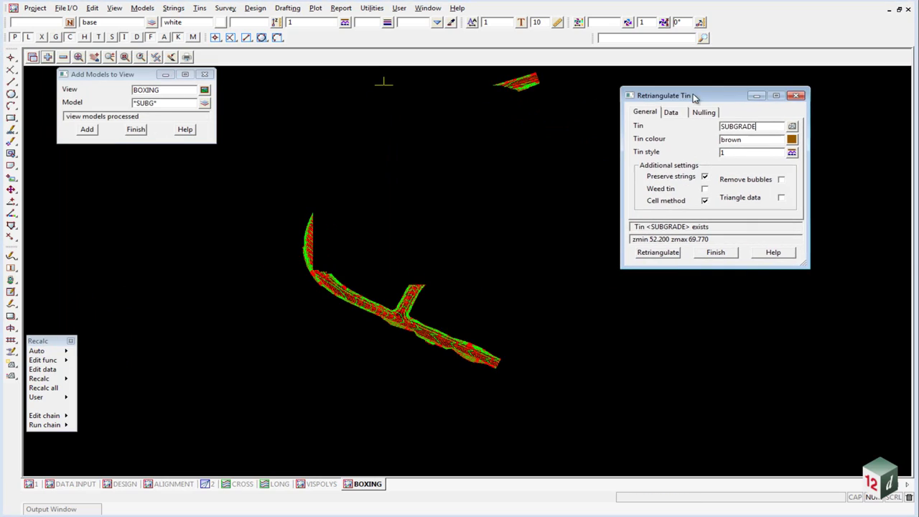
Turn on tin shading for the BOXING view
scroll(410, 313, up, 4)
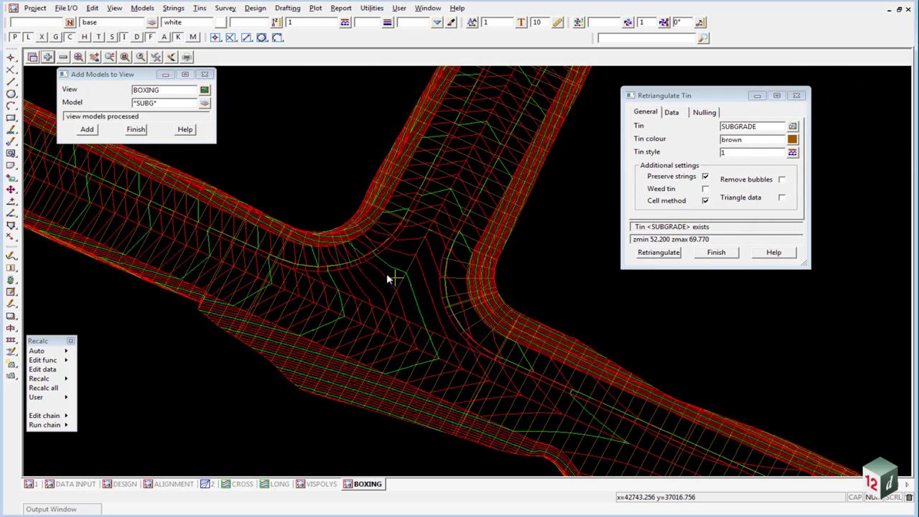
scroll(191, 334, down, 5)
scroll(421, 267, up, 3)
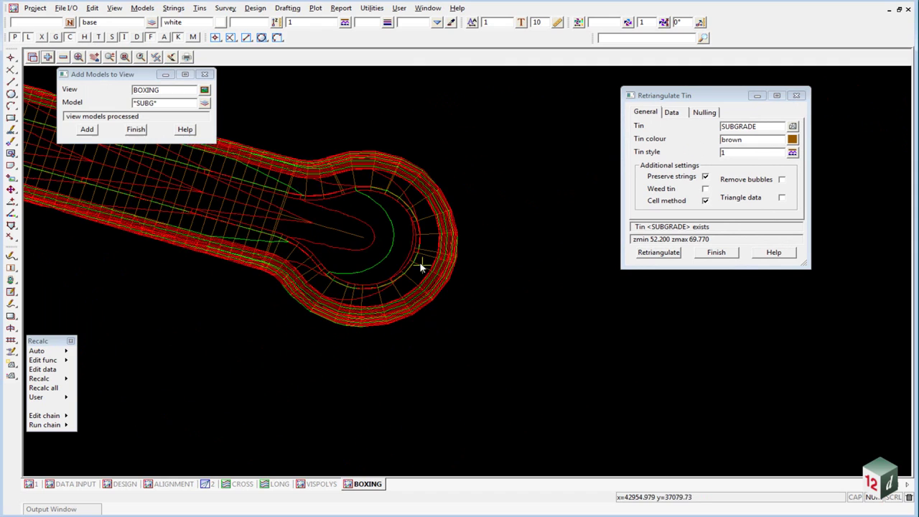
scroll(518, 201, down, 3)
scroll(439, 374, down, 1)
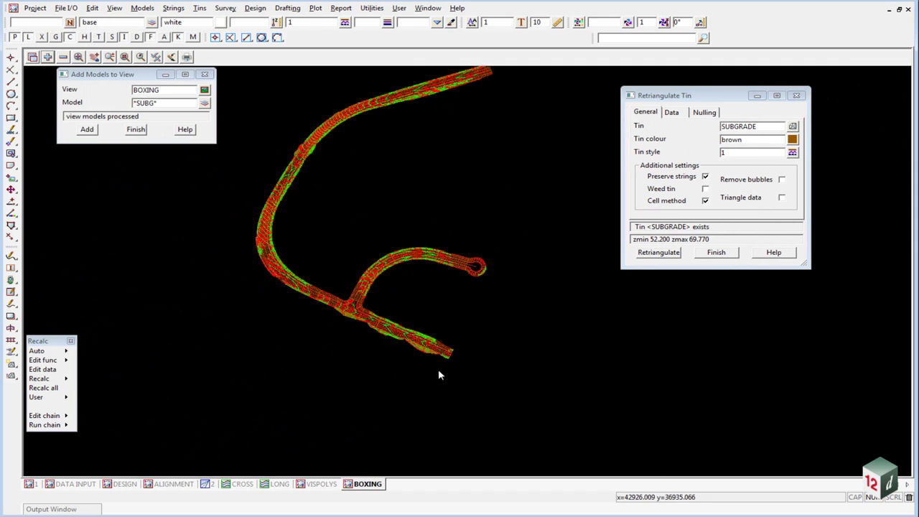
scroll(379, 170, up, 2)
scroll(379, 170, down, 1)
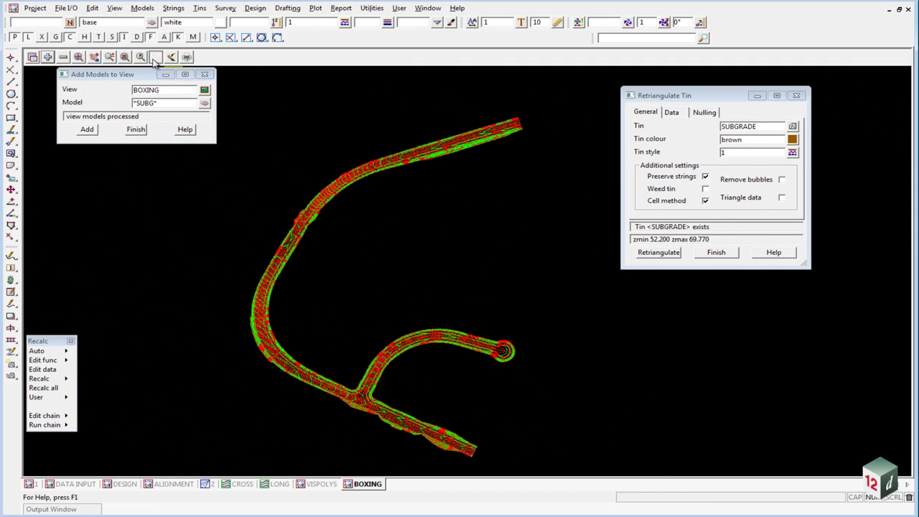
click(155, 57)
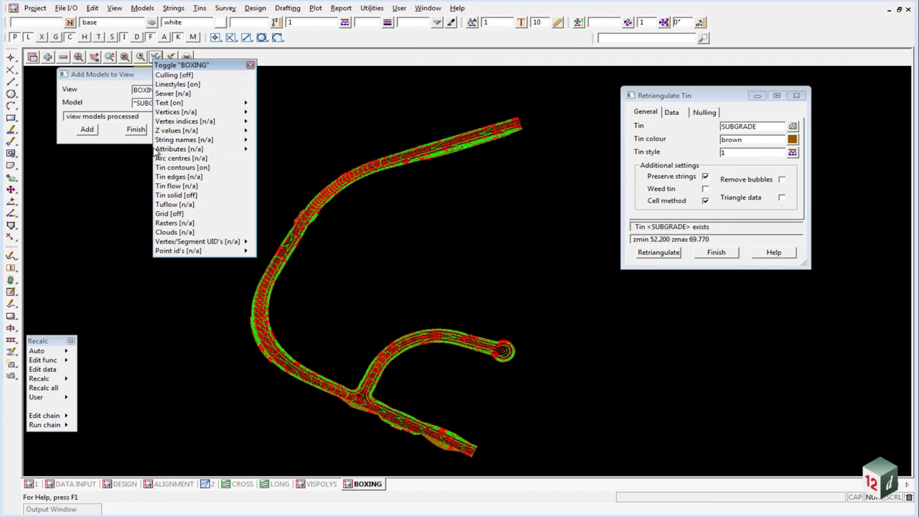
click(173, 196)
Change the BOXING view's tin drawing toggle again
scroll(390, 390, up, 3)
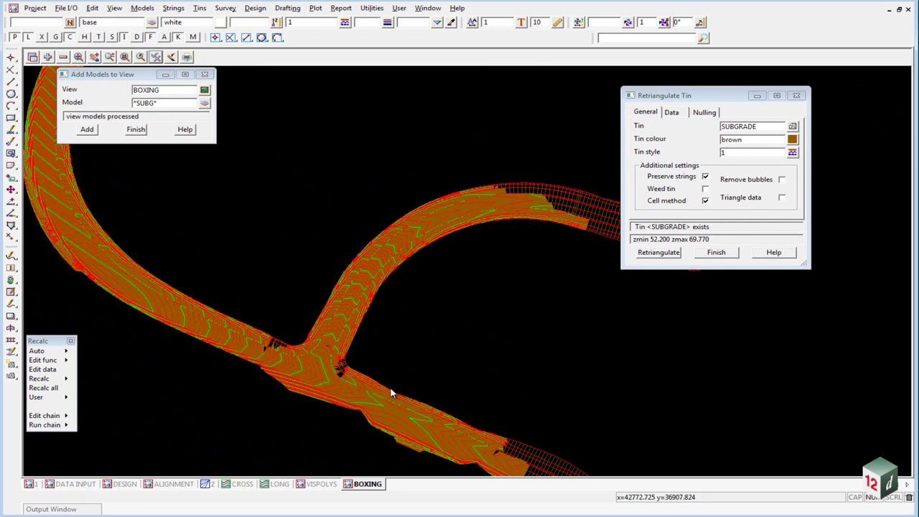
scroll(191, 242, down, 2)
scroll(393, 205, down, 1)
scroll(394, 199, up, 3)
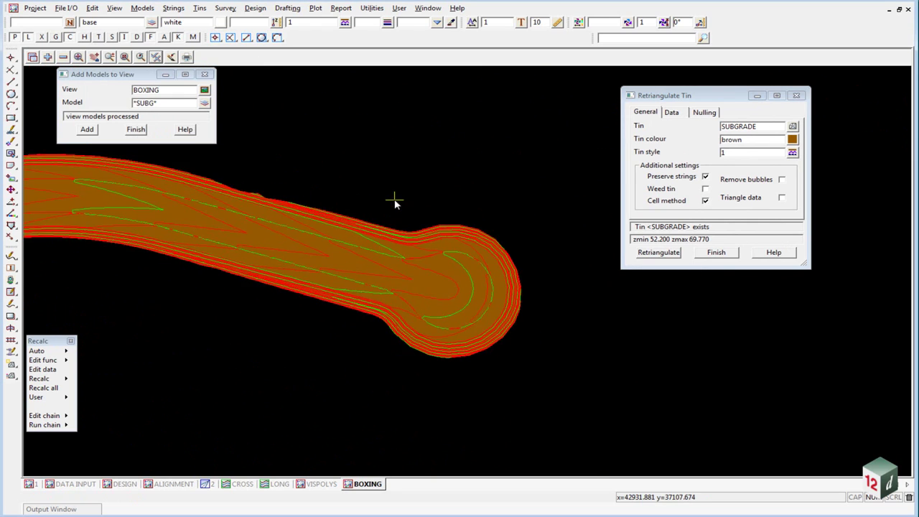
scroll(491, 247, down, 2)
scroll(417, 351, up, 2)
scroll(495, 408, down, 3)
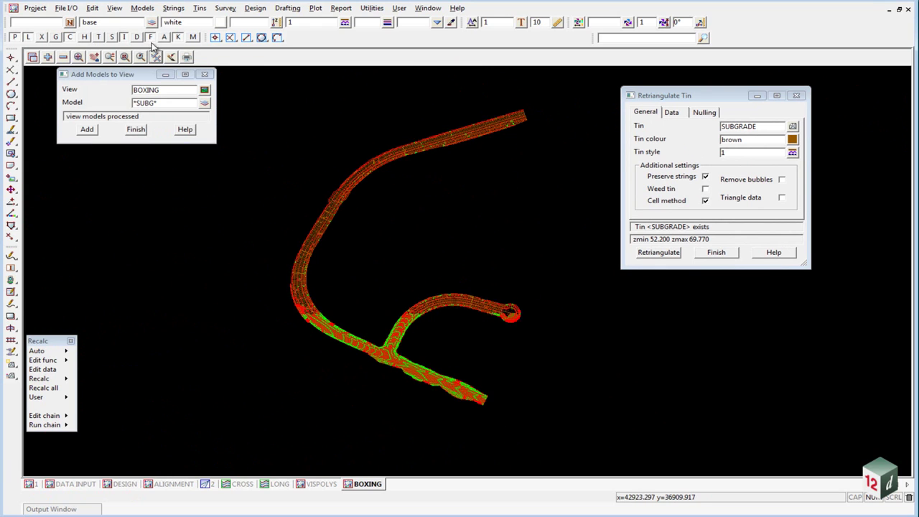
click(156, 59)
click(172, 185)
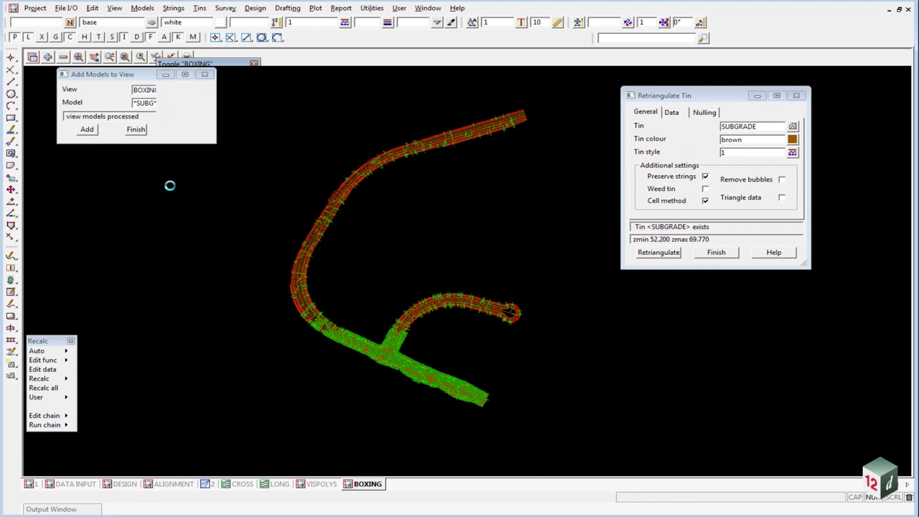
Create a new project tag named SUBGRADE DATA in the Tag Tree
click(136, 130)
click(36, 9)
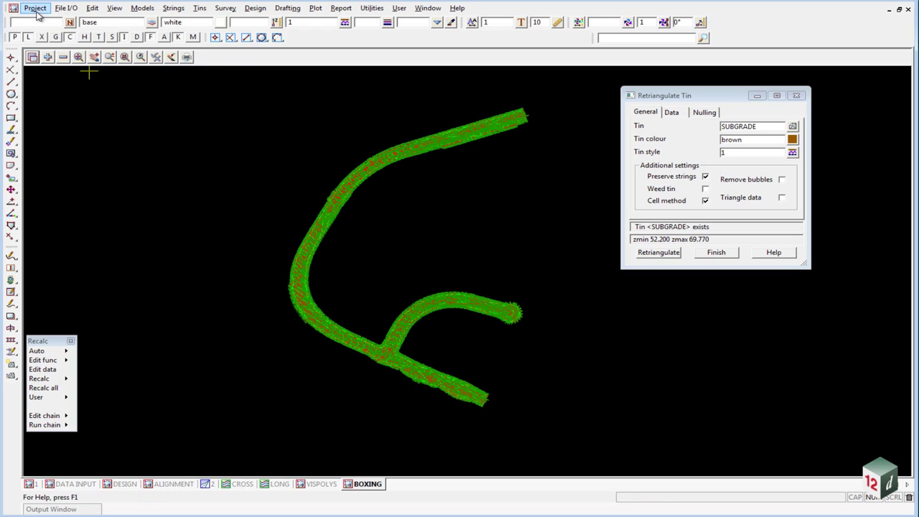
mouse_move(100, 85)
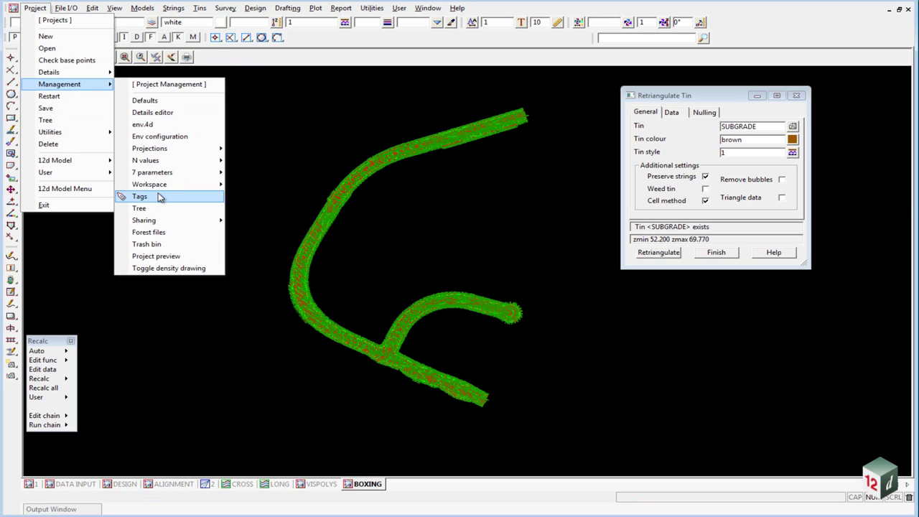
click(179, 196)
click(211, 217)
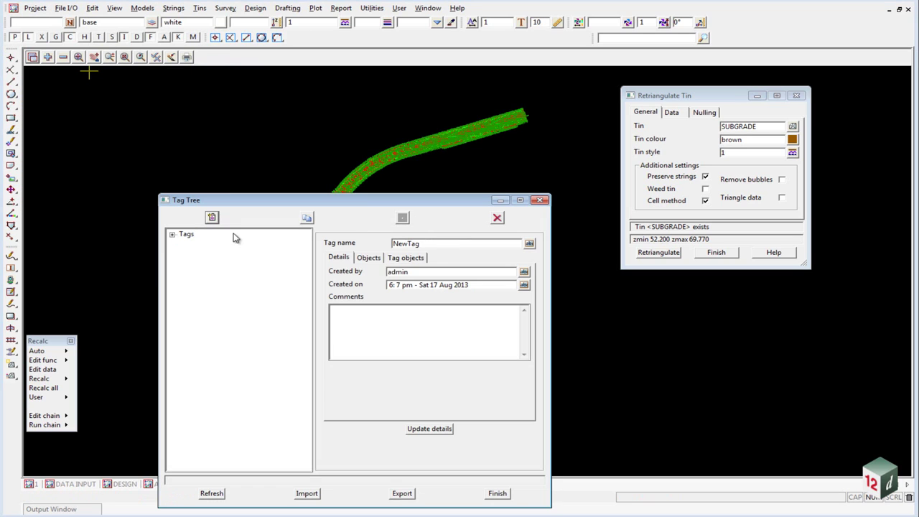
click(443, 244)
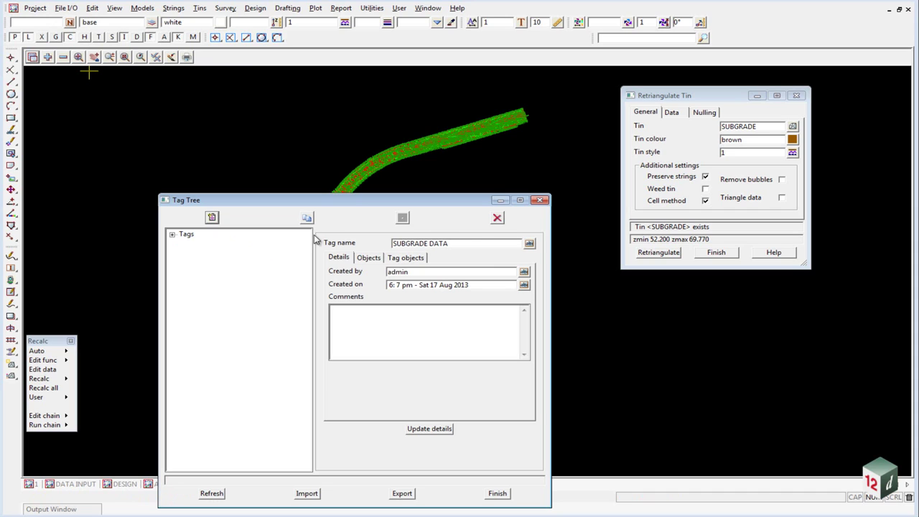
click(431, 429)
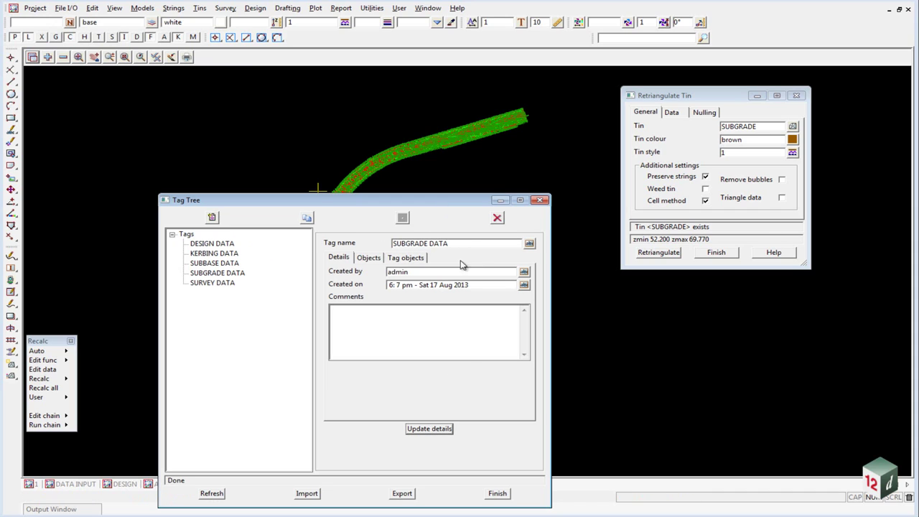
Tag the BOXING view's strings and models to SUBGRADE DATA, update and close
click(404, 259)
click(374, 284)
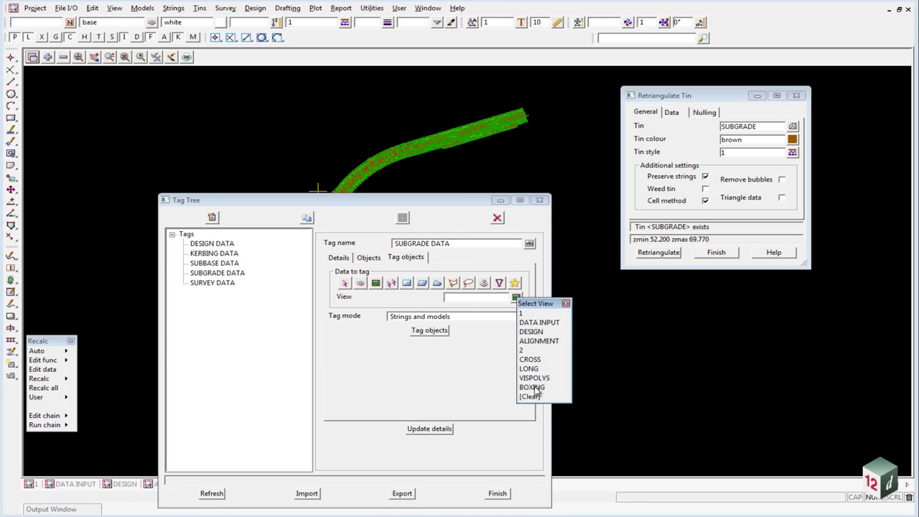
click(536, 388)
click(434, 333)
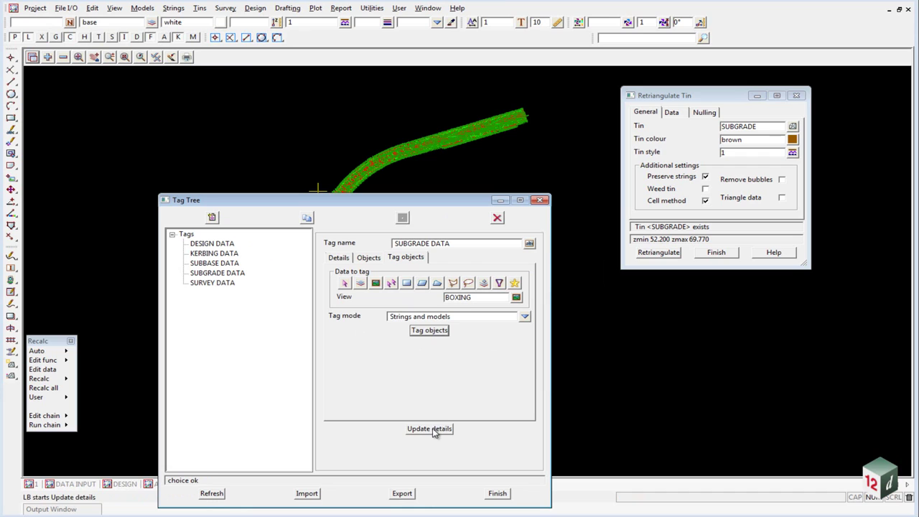
click(434, 429)
click(500, 496)
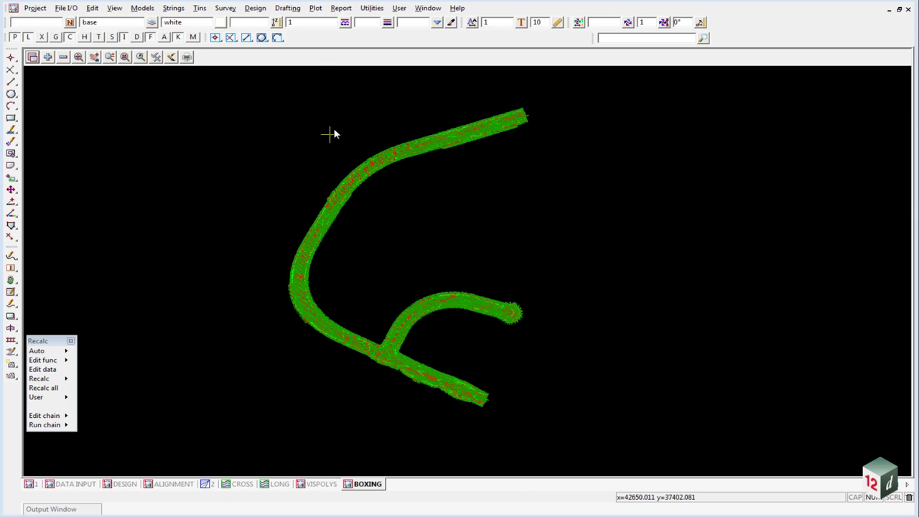
Start a Depth Between Tins inquiry and move its panel clear of the road
click(200, 8)
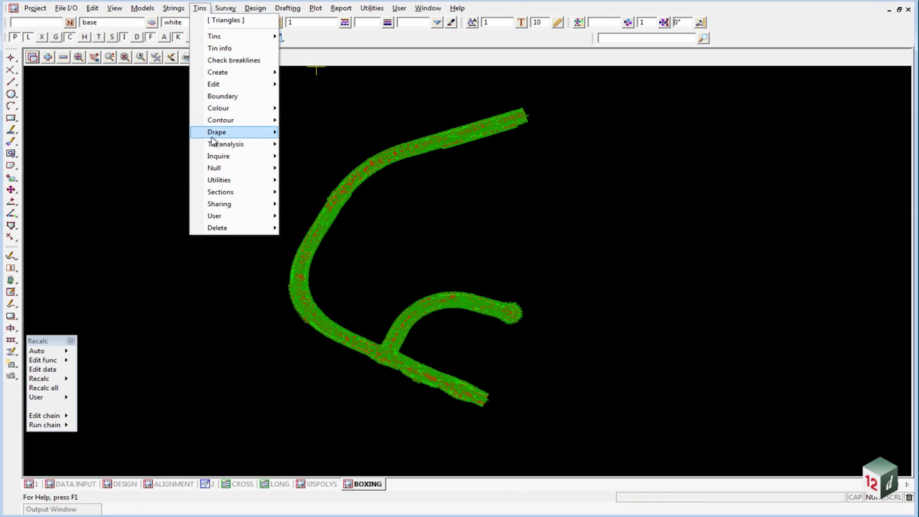
mouse_move(235, 158)
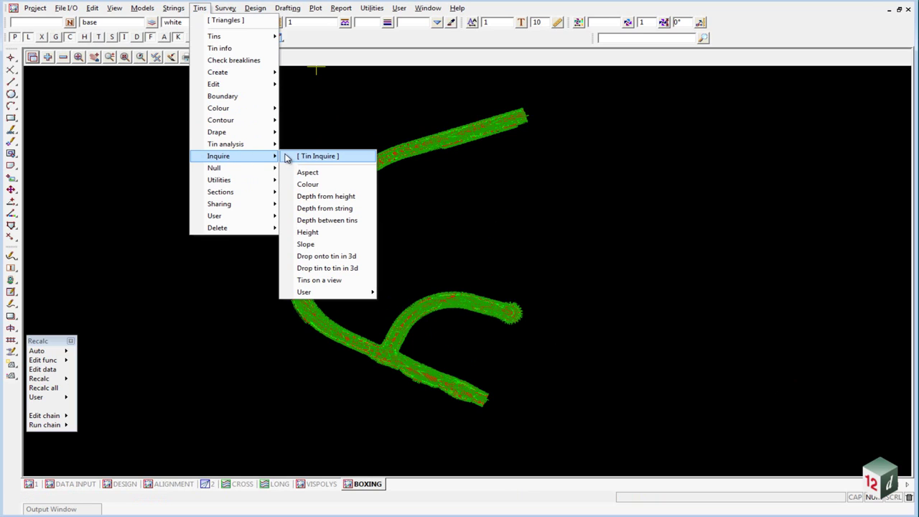
click(338, 225)
drag(437, 229, 741, 87)
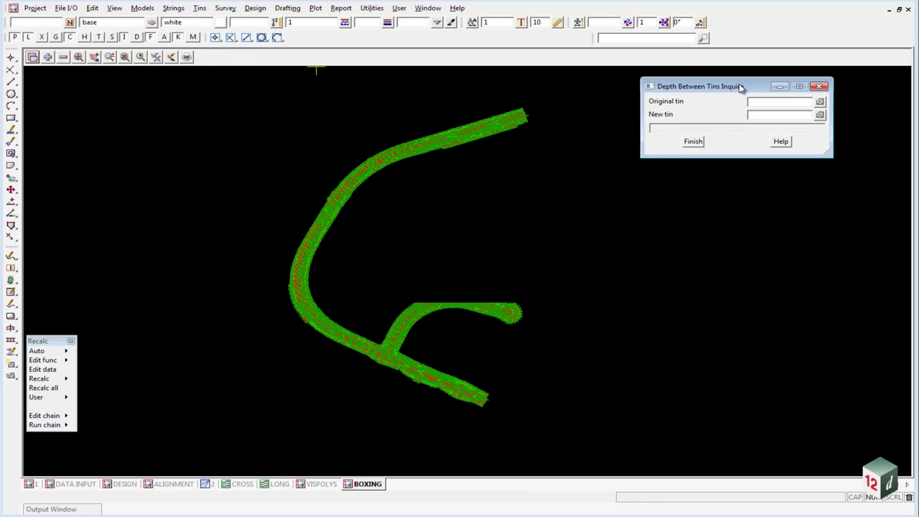
click(693, 142)
Open second and third Depth Between Tins panels stacked beneath the first
click(199, 8)
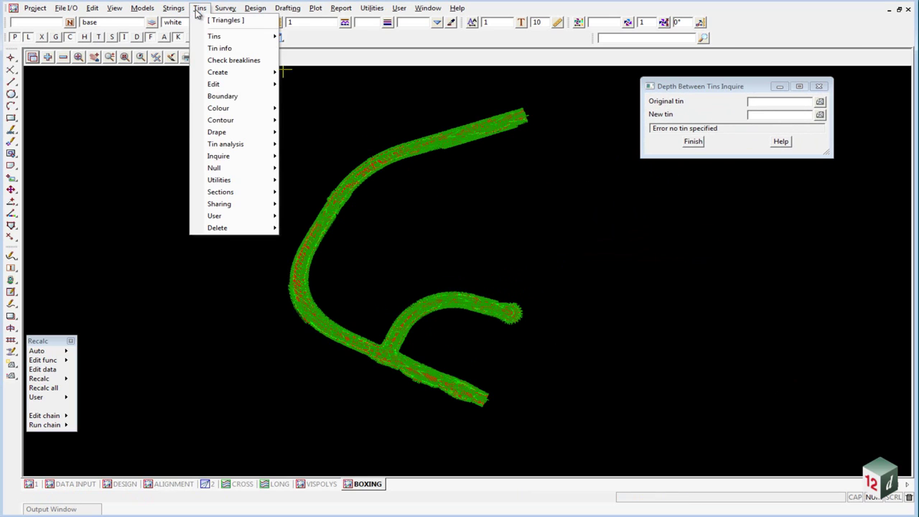
mouse_move(242, 156)
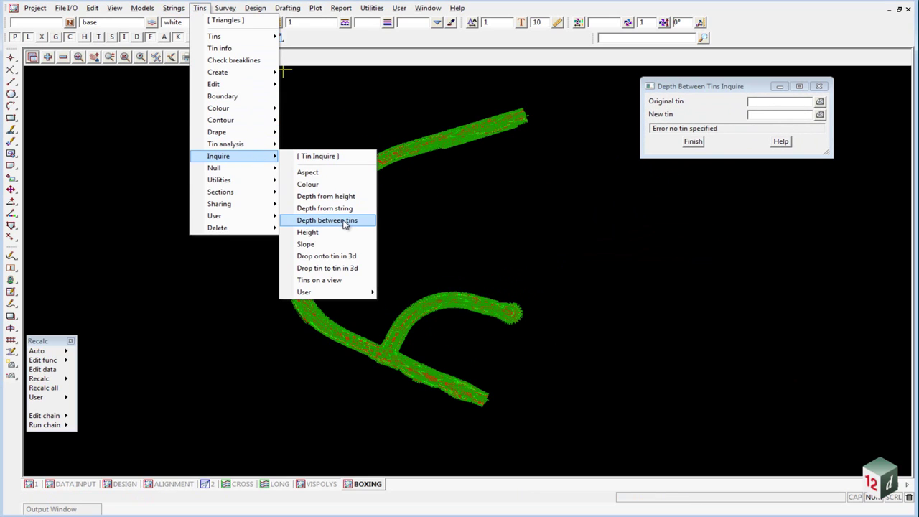
click(330, 155)
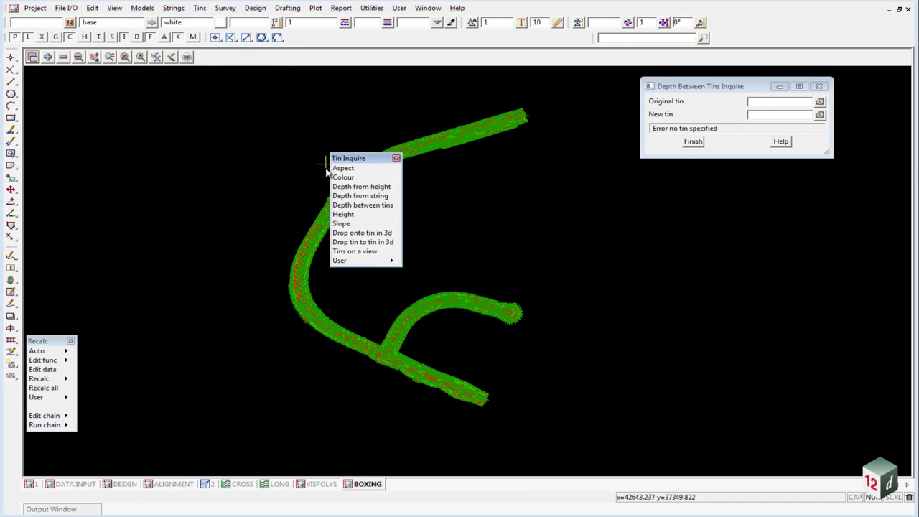
click(368, 204)
drag(479, 212, 746, 179)
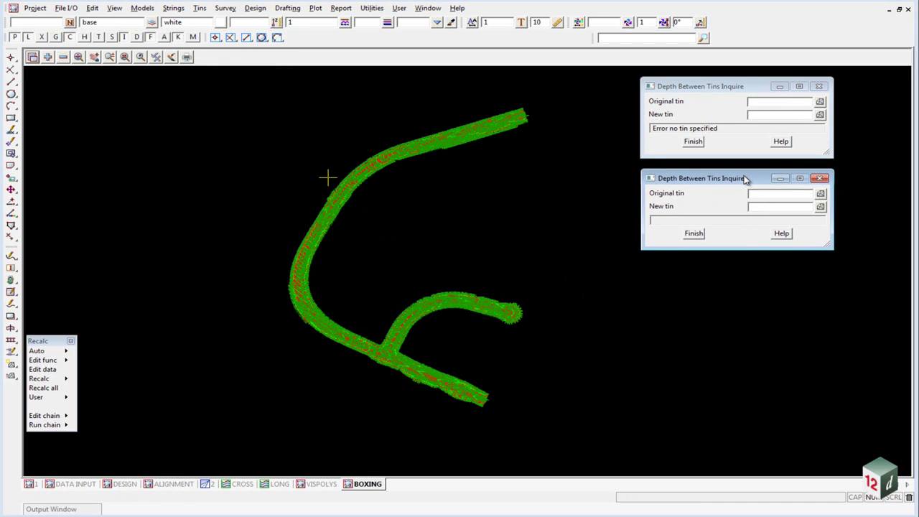
click(201, 9)
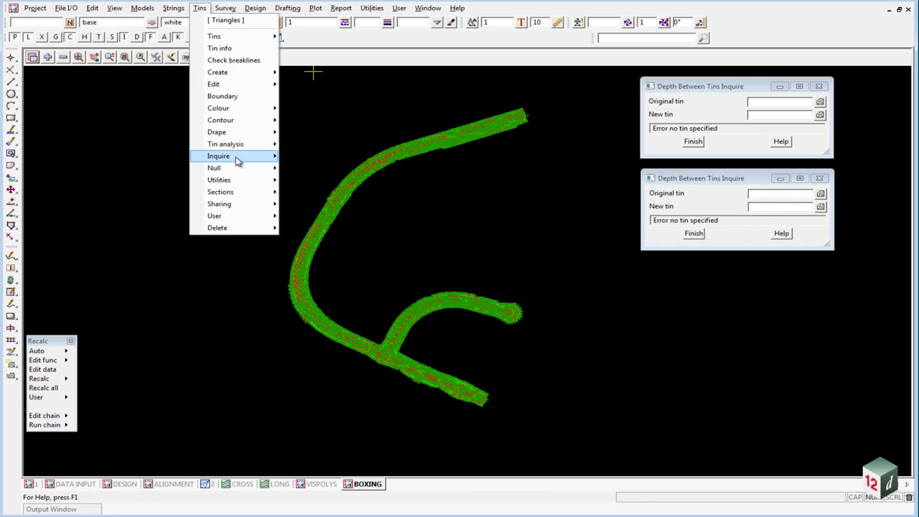
mouse_move(236, 157)
click(343, 227)
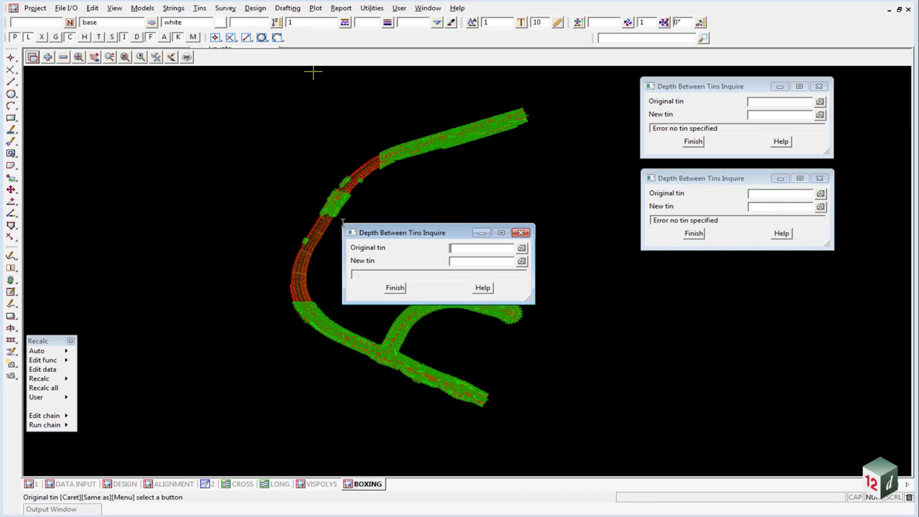
drag(432, 234, 731, 273)
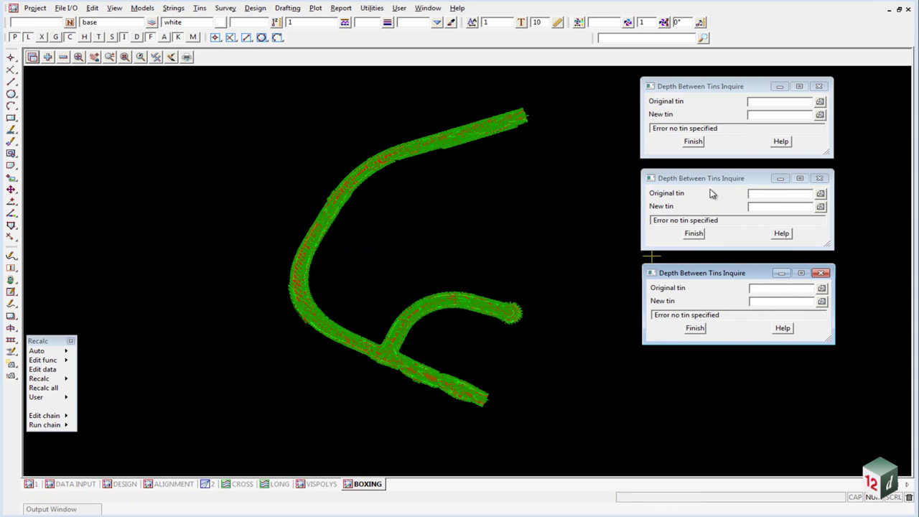
Set the first inquiry to original tin DESIGN and new tin KERBING
click(819, 102)
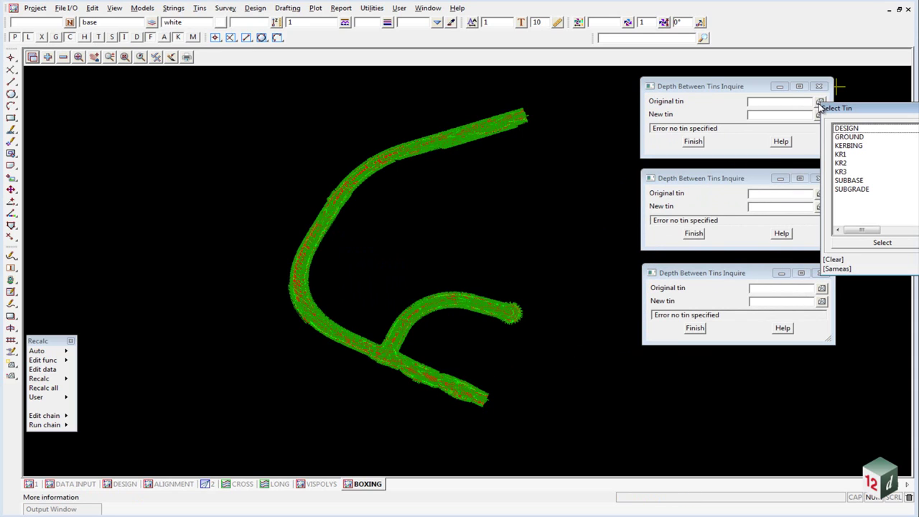
click(846, 130)
click(844, 130)
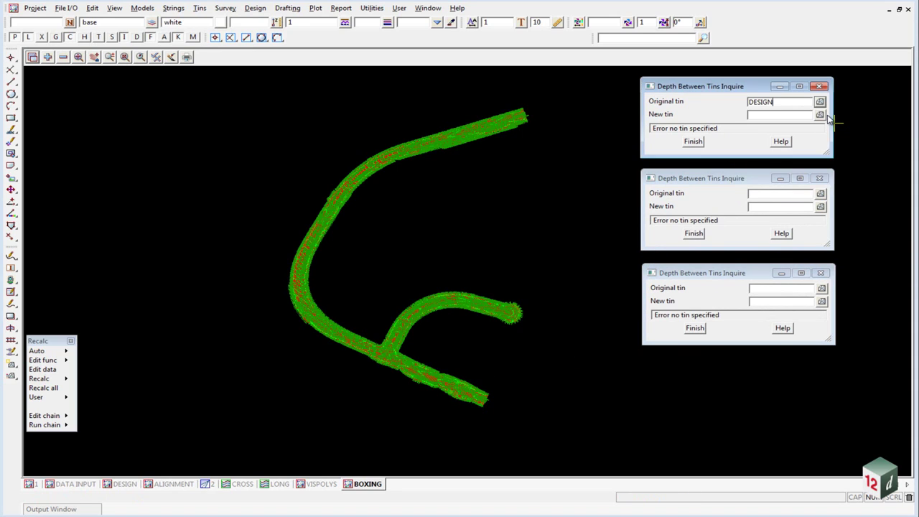
click(820, 115)
double_click(845, 159)
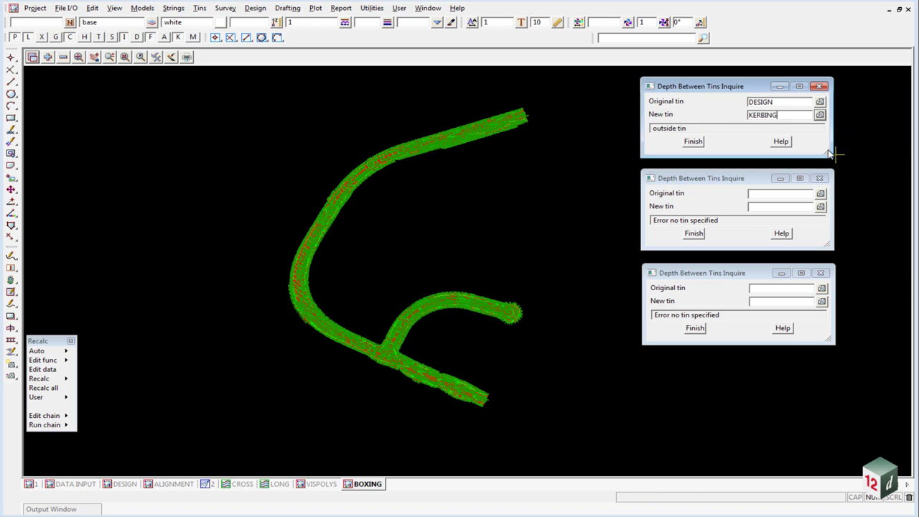
Set the other inquiries to KERBING–SUBBASE and SUBBASE–SUBGRADE
click(820, 195)
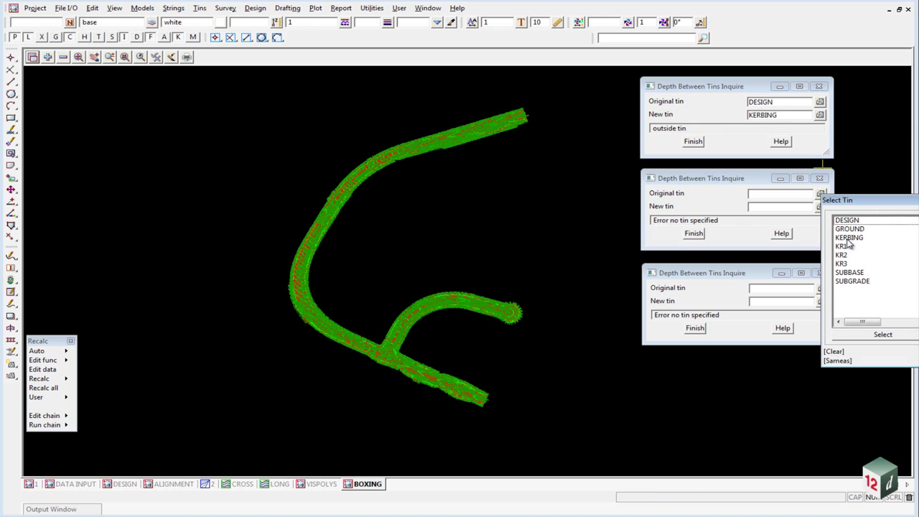
double_click(848, 239)
click(820, 208)
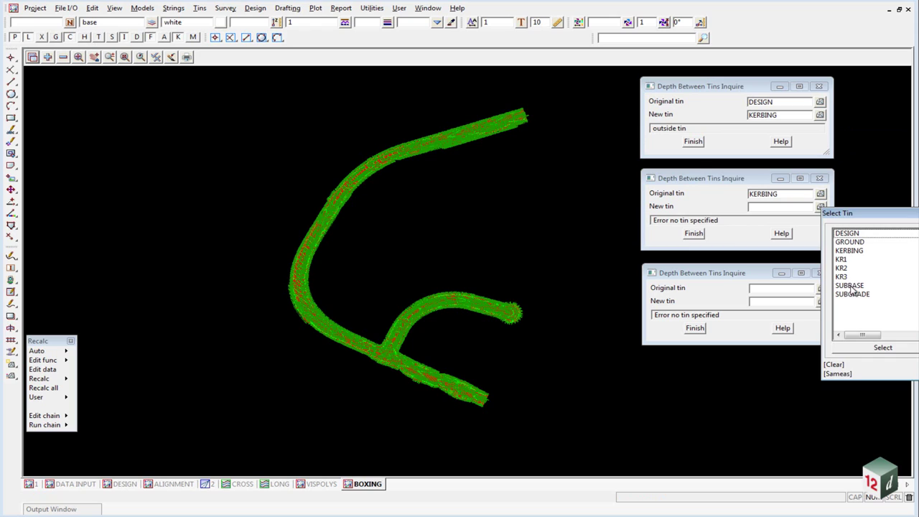
double_click(851, 286)
click(821, 287)
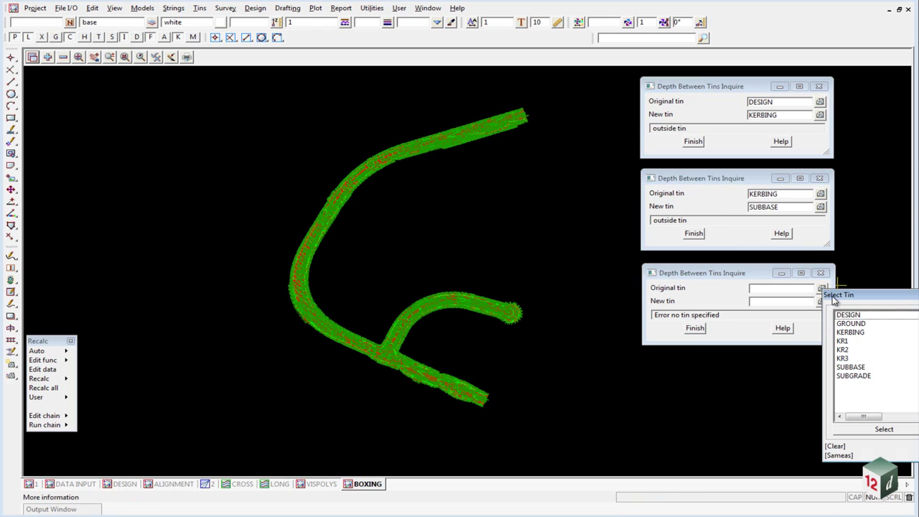
double_click(859, 368)
click(821, 300)
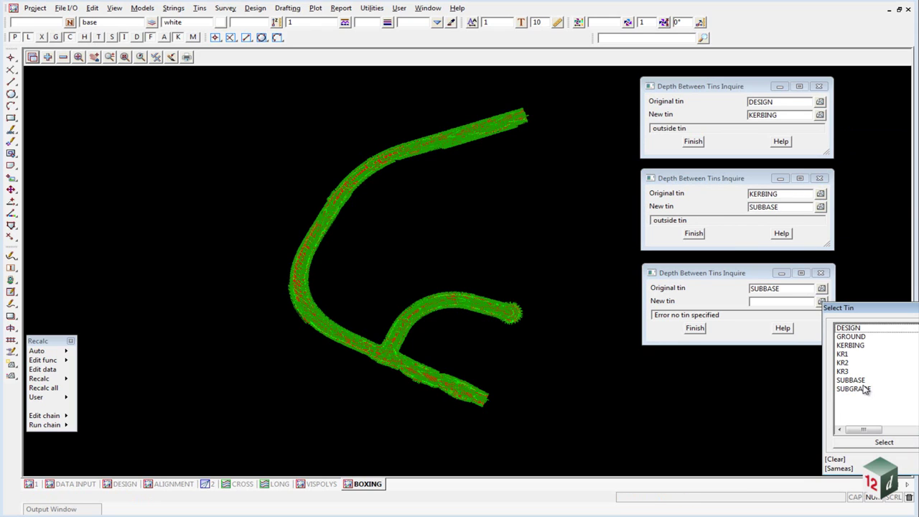
click(859, 389)
double_click(859, 388)
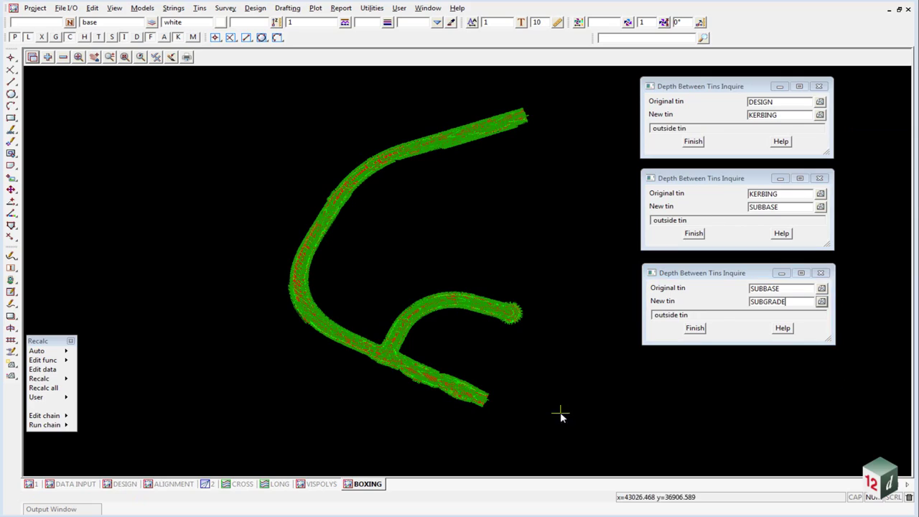
Zoom to the junction, read depths 0.000, -0.165 and -0.135, then close the SUBBASE–SUBGRADE inquiry
scroll(363, 380, up, 3)
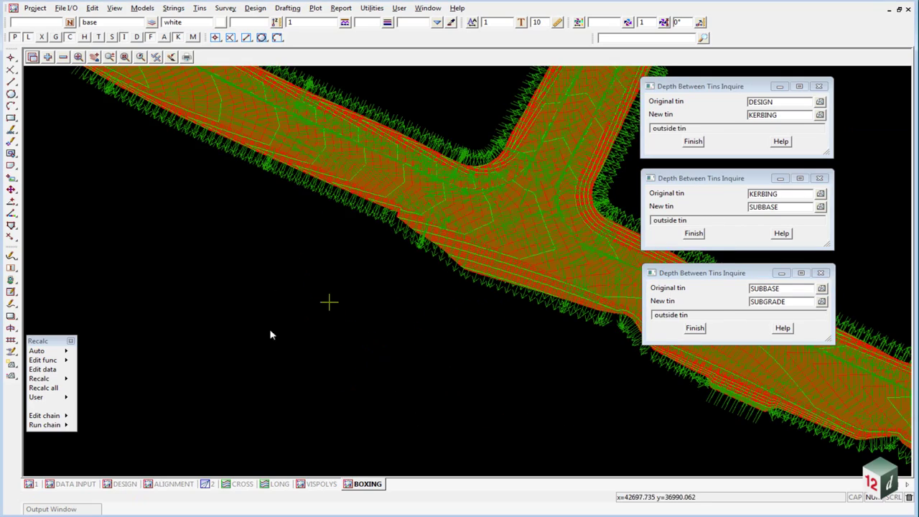
scroll(395, 301, up, 5)
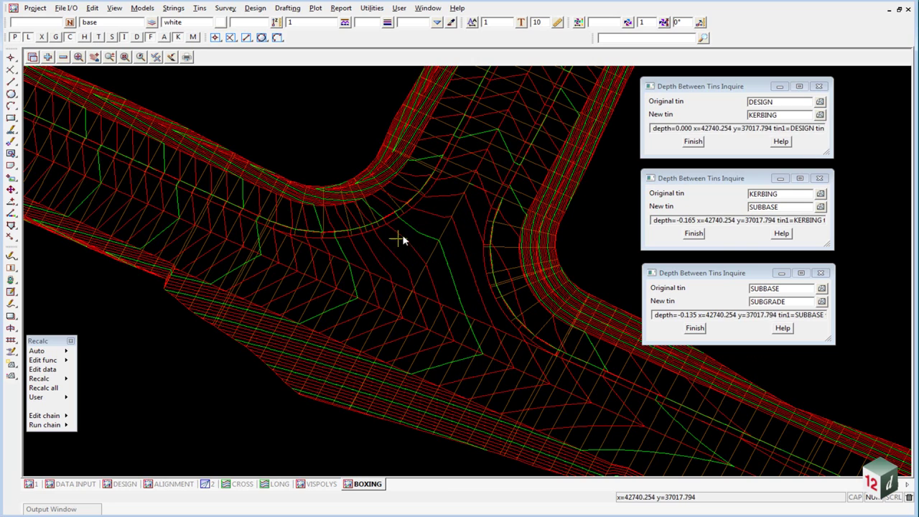
click(694, 327)
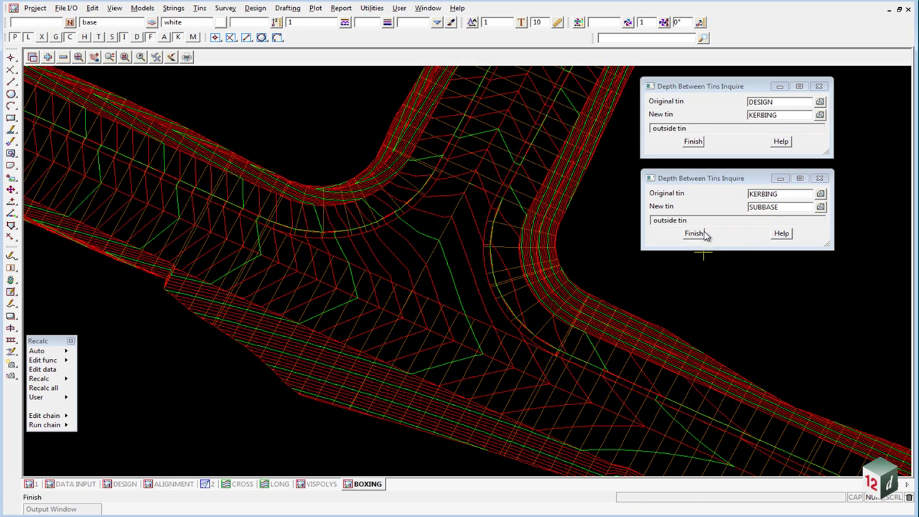